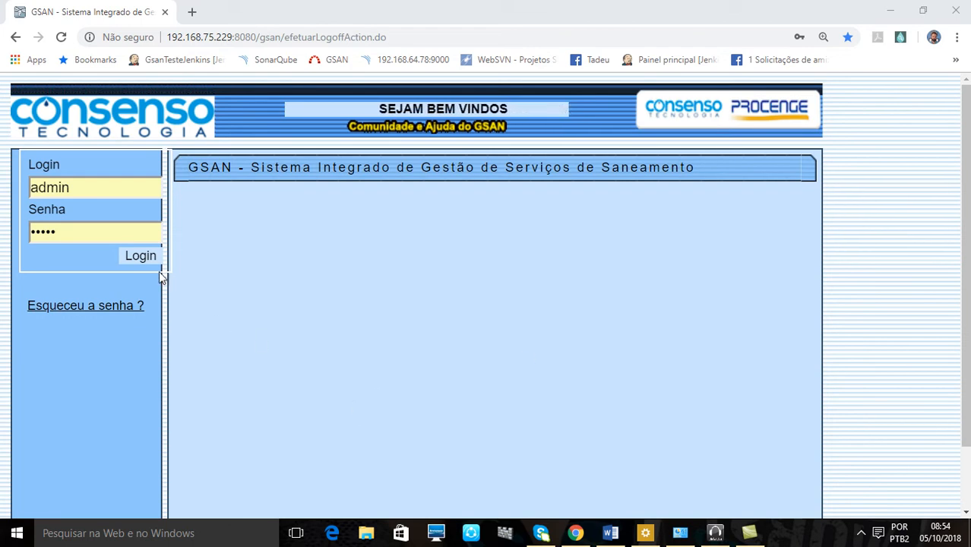
Step: Log in with the prefilled credentials and open Filtrar Debitos para Execucao Fiscal within Divida Ativa's Processo Juridico group
click(137, 259)
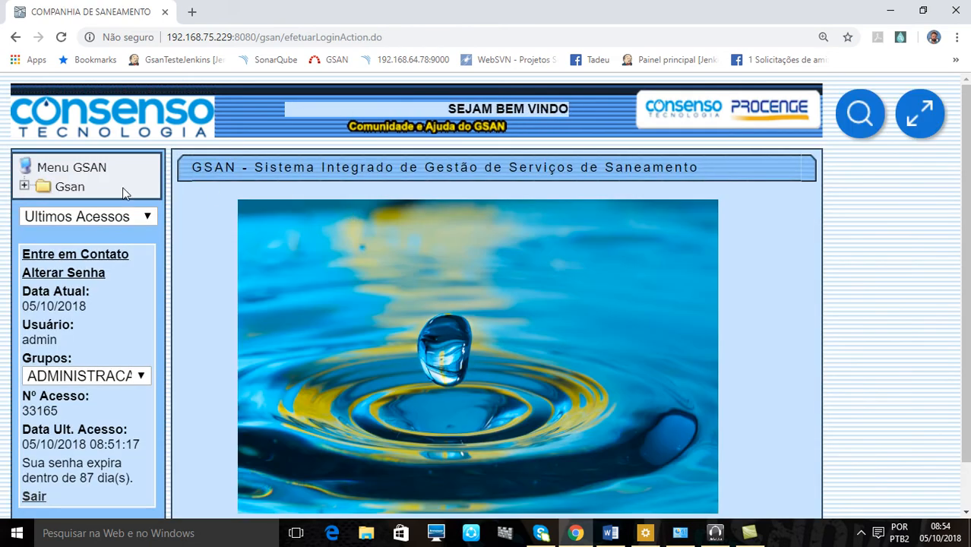
click(67, 188)
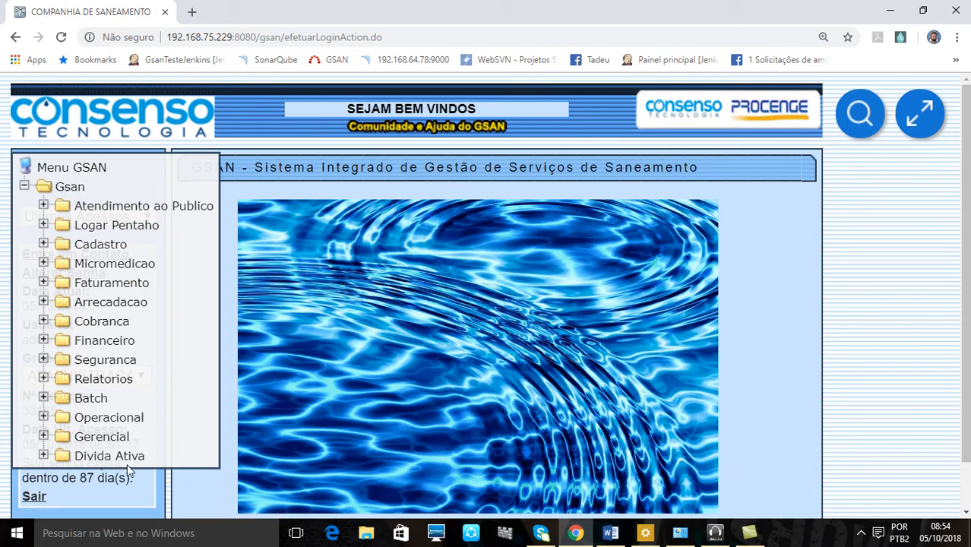
click(109, 456)
scroll(237, 410, down, 2)
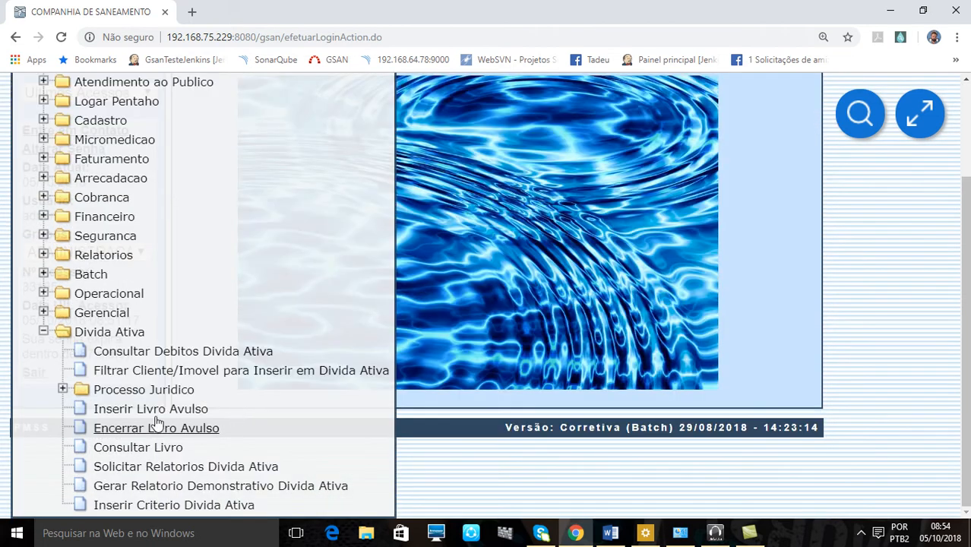
click(155, 391)
scroll(364, 406, down, 3)
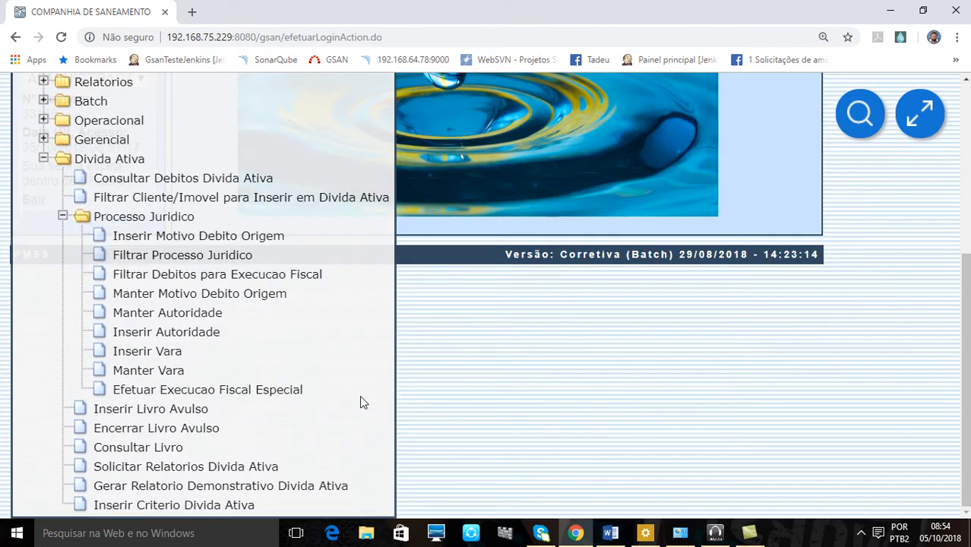
click(182, 279)
Step: Look through the available filter fields of the Filtrar Débitos para Execução Fiscal form from beginning to end
scroll(754, 327, down, 3)
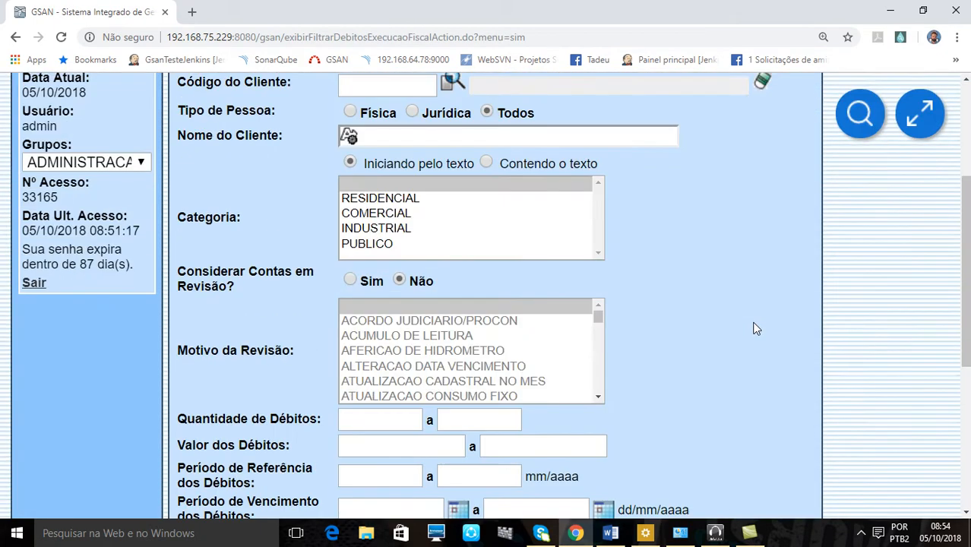
scroll(754, 328, down, 4)
scroll(754, 332, up, 2)
scroll(754, 334, up, 2)
scroll(737, 276, down, 4)
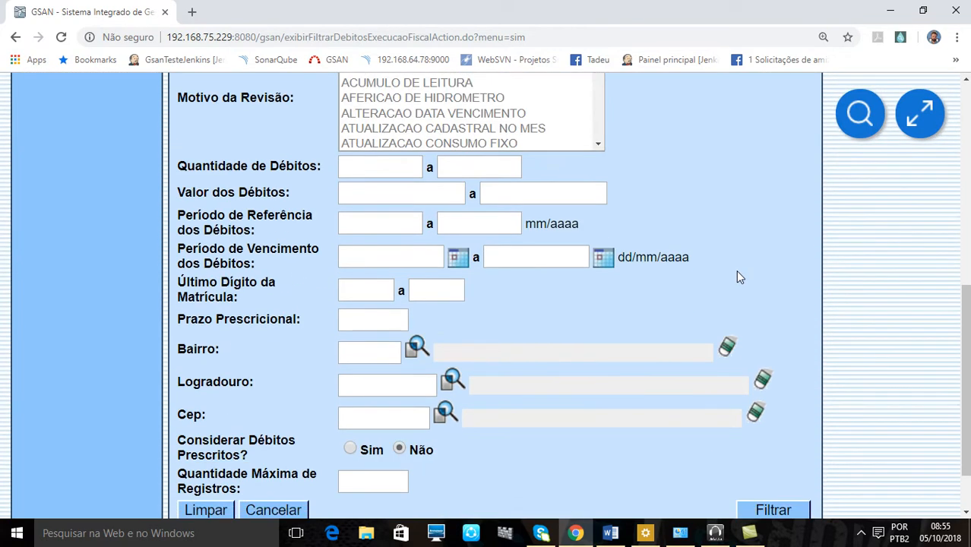
scroll(737, 276, up, 3)
scroll(736, 277, up, 1)
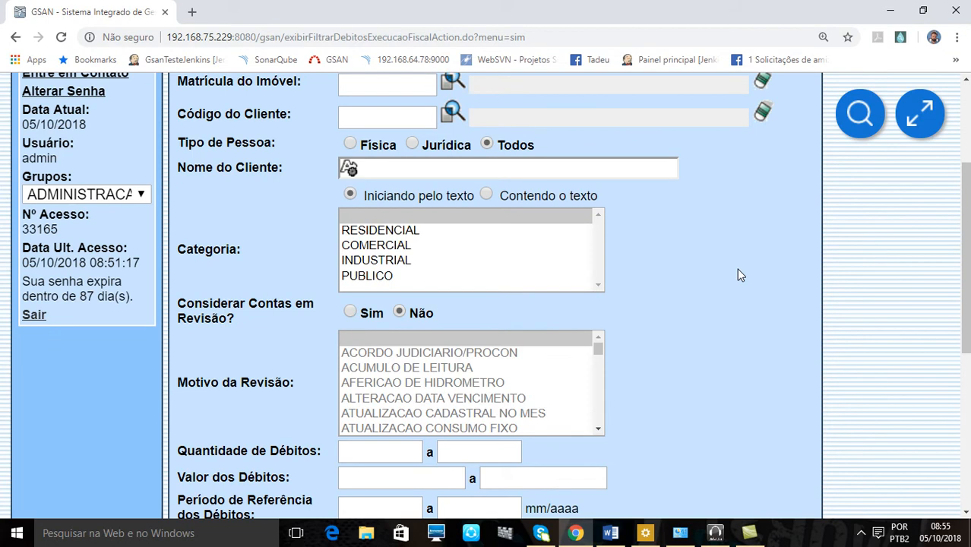
scroll(736, 268, up, 3)
scroll(718, 247, down, 2)
scroll(717, 247, down, 5)
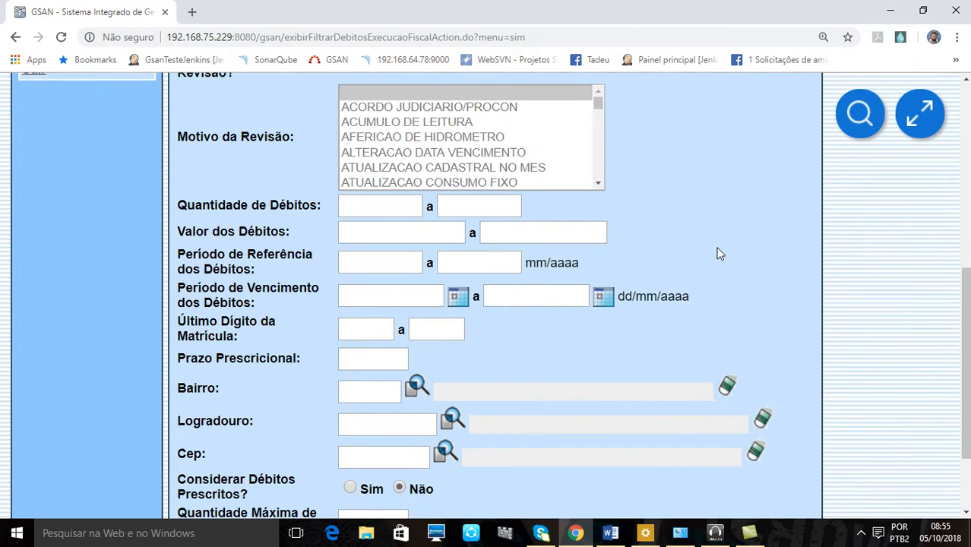
scroll(717, 247, up, 6)
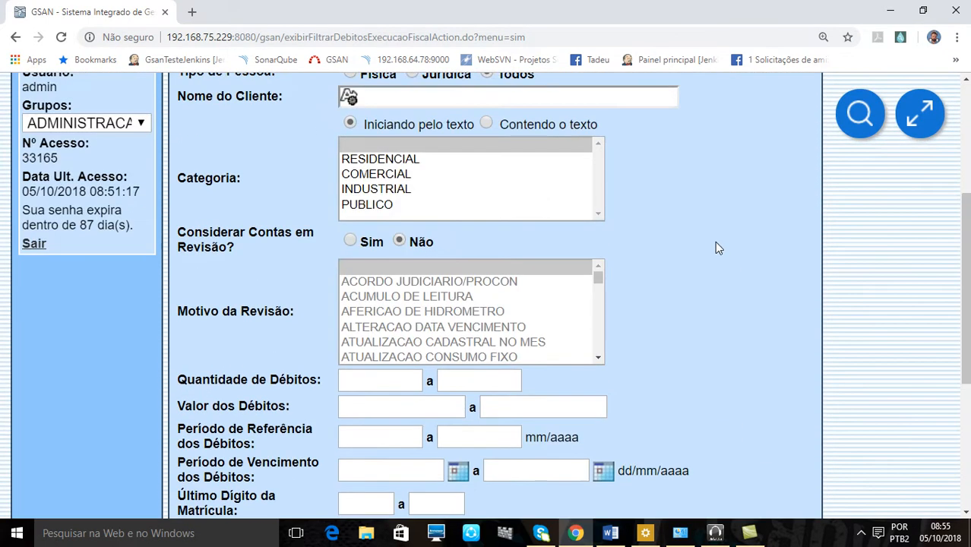
scroll(717, 247, down, 3)
scroll(715, 242, up, 4)
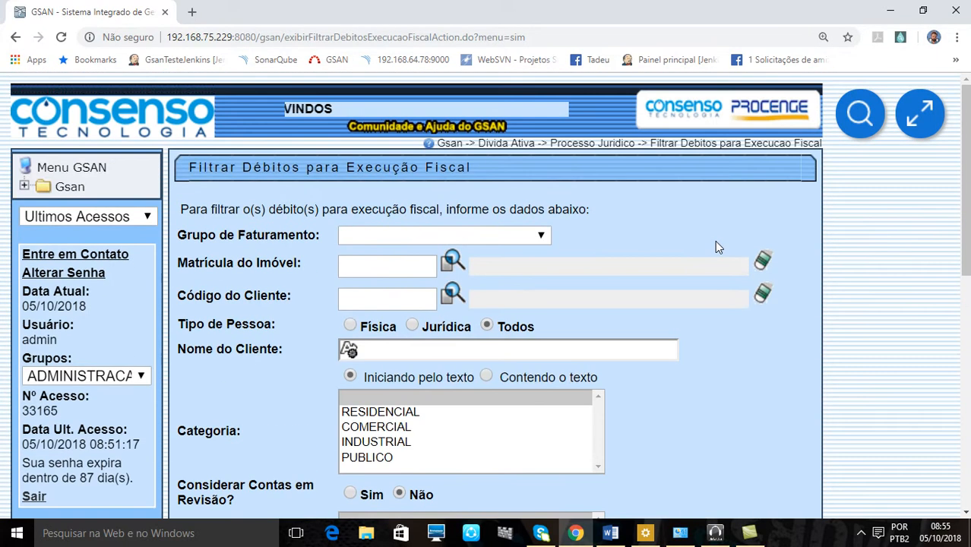
Step: Check the Grupo de Faturamento field and examine the person type, category and review filters
click(542, 235)
click(542, 235)
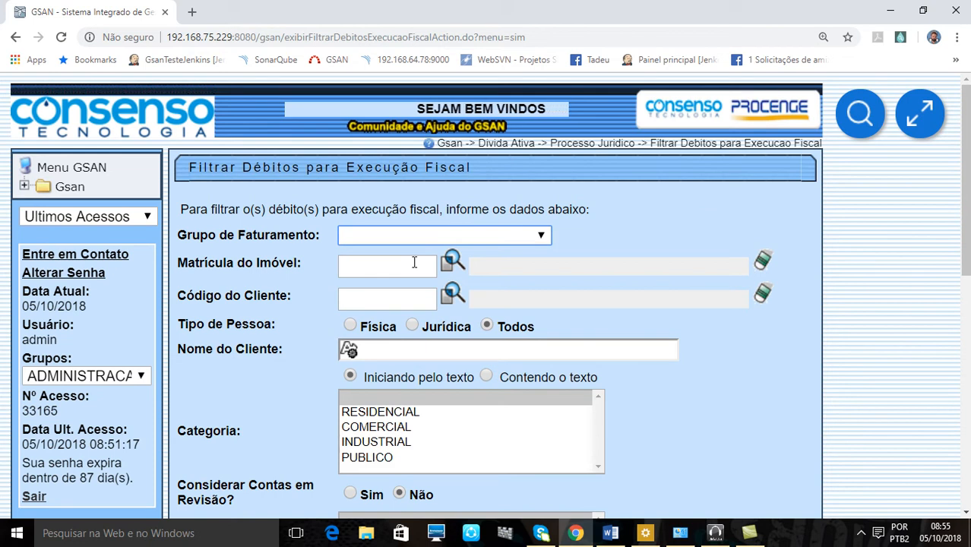
scroll(459, 296, down, 1)
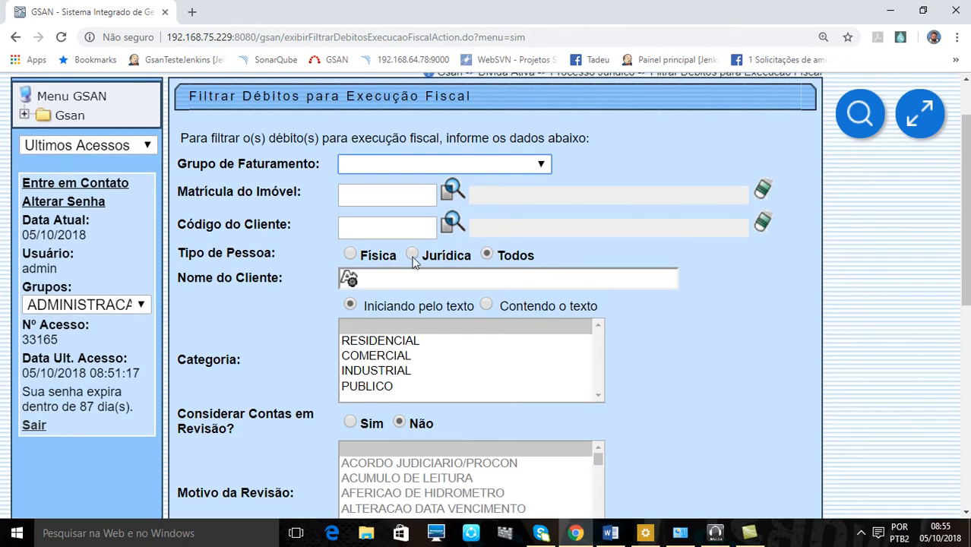
scroll(414, 261, down, 4)
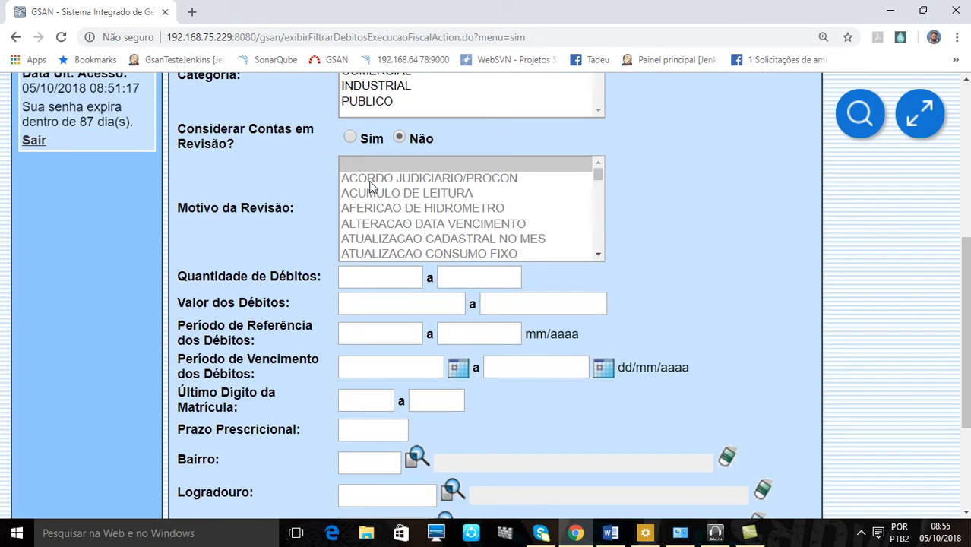
scroll(317, 158, up, 1)
scroll(314, 155, down, 1)
scroll(244, 152, down, 1)
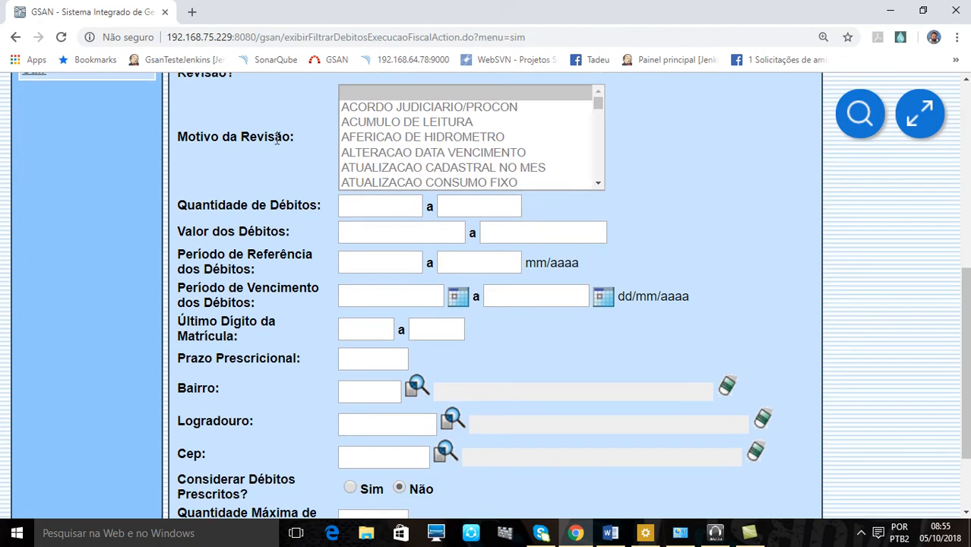
scroll(278, 139, up, 1)
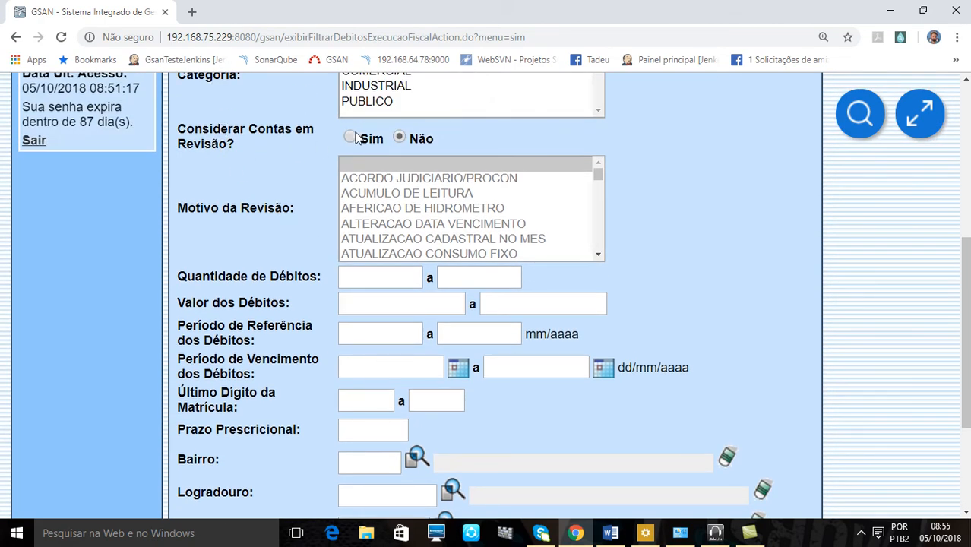
Step: Try Considerar Contas em Revisão with Sim, selecting review reasons such as ACUMULO DE LEITURA, and return the option to Não
click(351, 138)
click(390, 178)
click(395, 194)
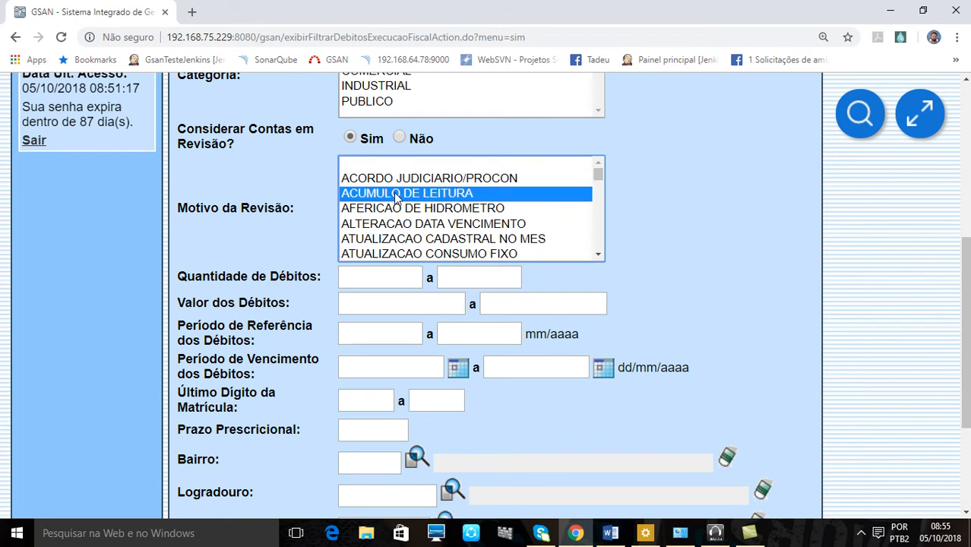
click(399, 210)
click(400, 138)
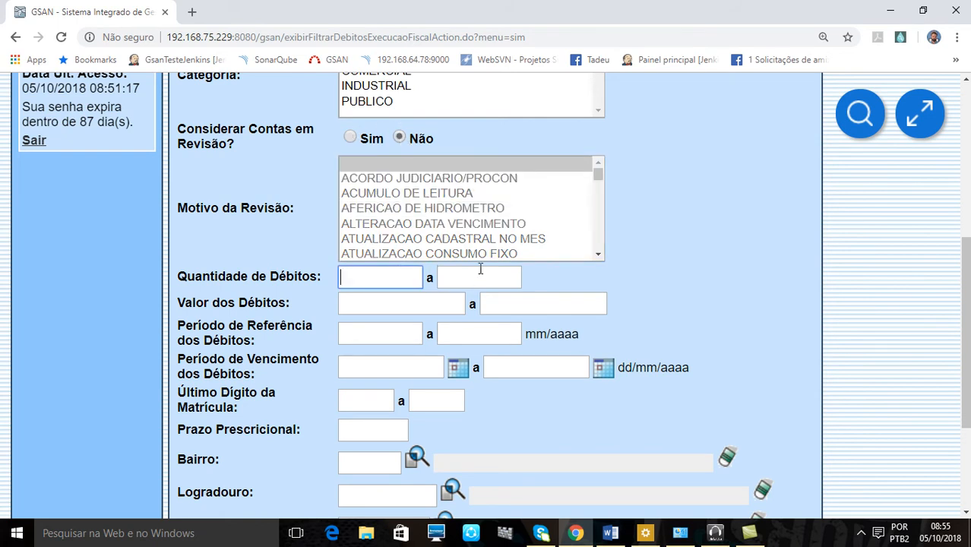
Step: Examine the debt value, reference and due periods, prescription, address and maximum record filters
scroll(407, 217, down, 2)
click(408, 164)
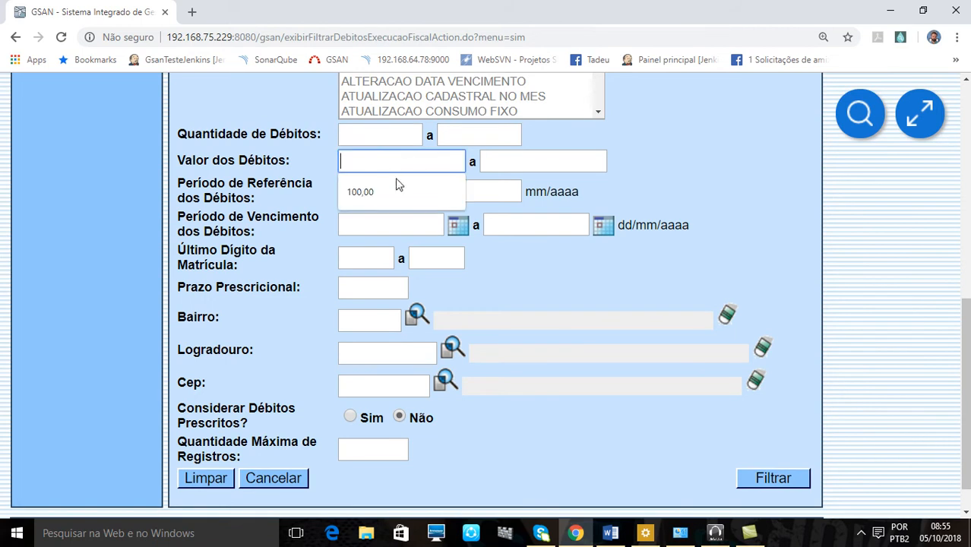
click(680, 174)
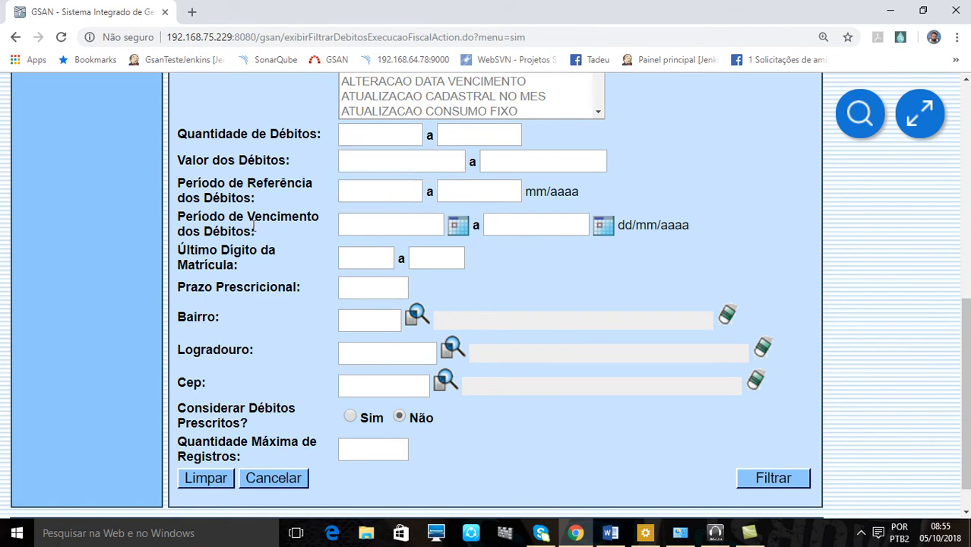
scroll(312, 218, down, 1)
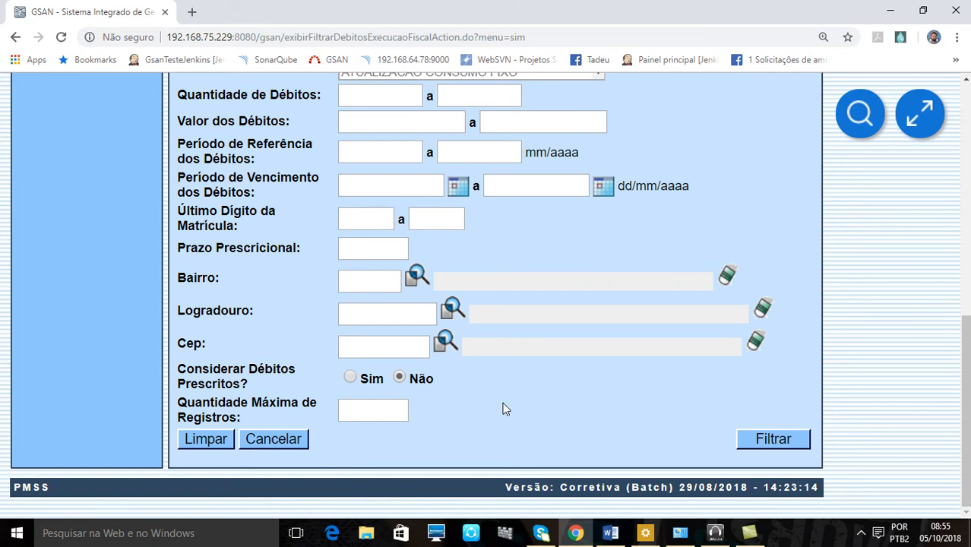
scroll(678, 372, up, 2)
scroll(721, 395, down, 2)
Step: Set Tipo de Pessoa to Física and run the filter with the other criteria left empty
scroll(748, 414, up, 7)
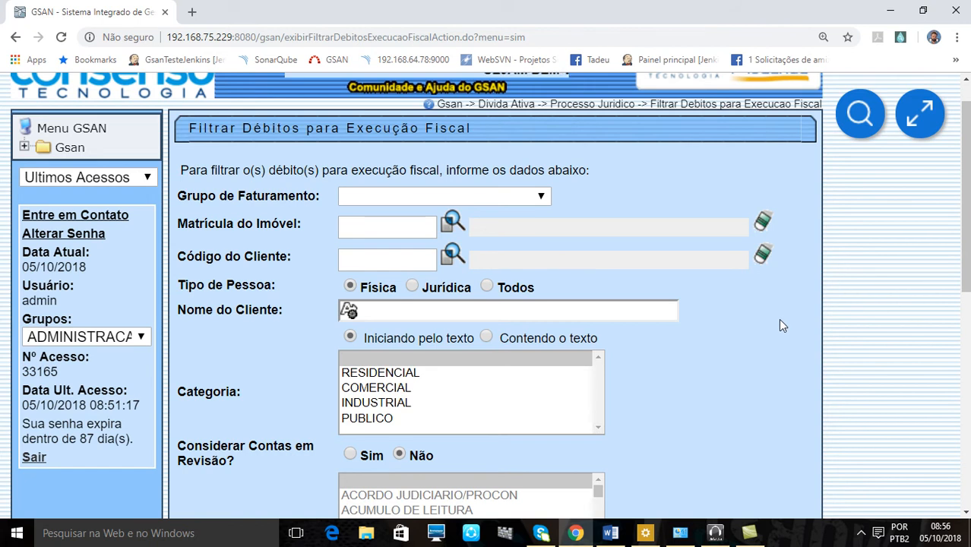
scroll(776, 318, down, 7)
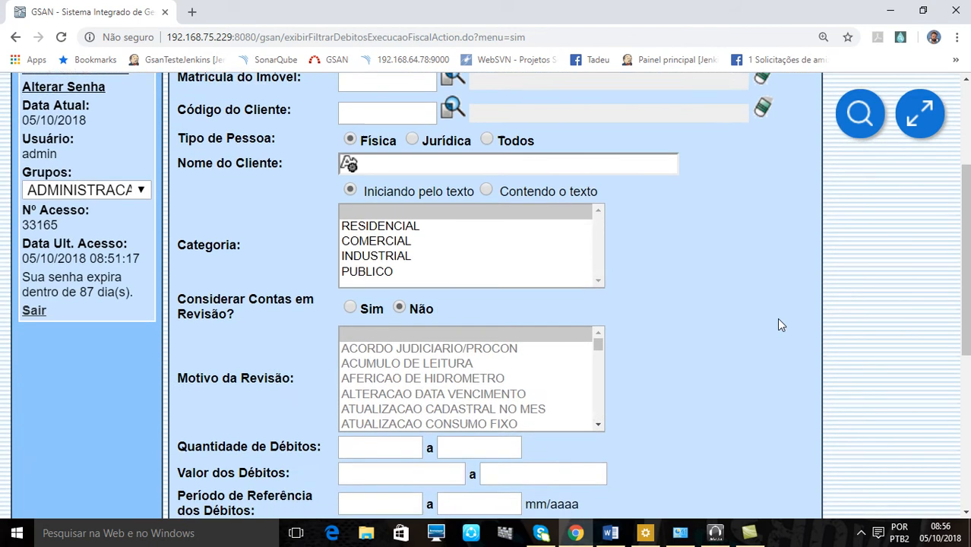
scroll(776, 315, up, 6)
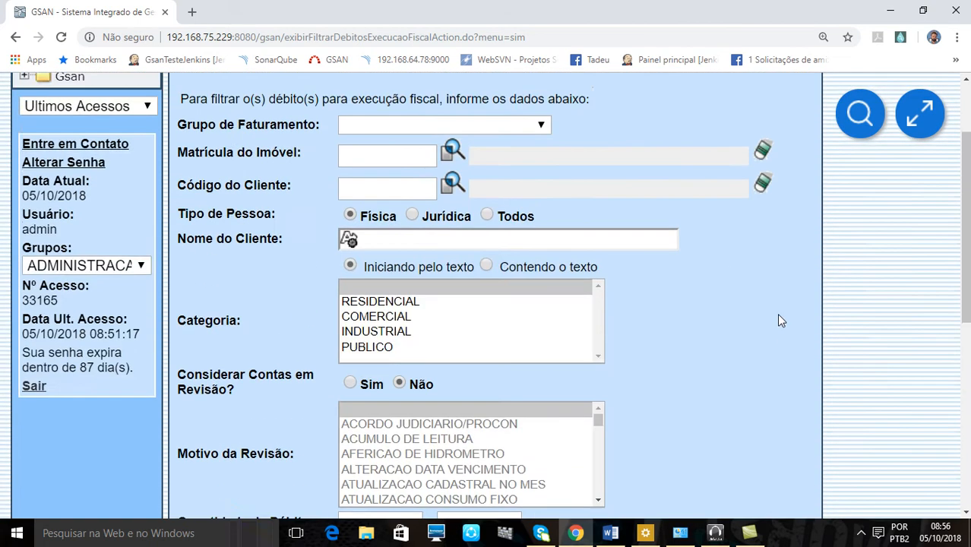
scroll(776, 316, down, 2)
scroll(776, 312, up, 3)
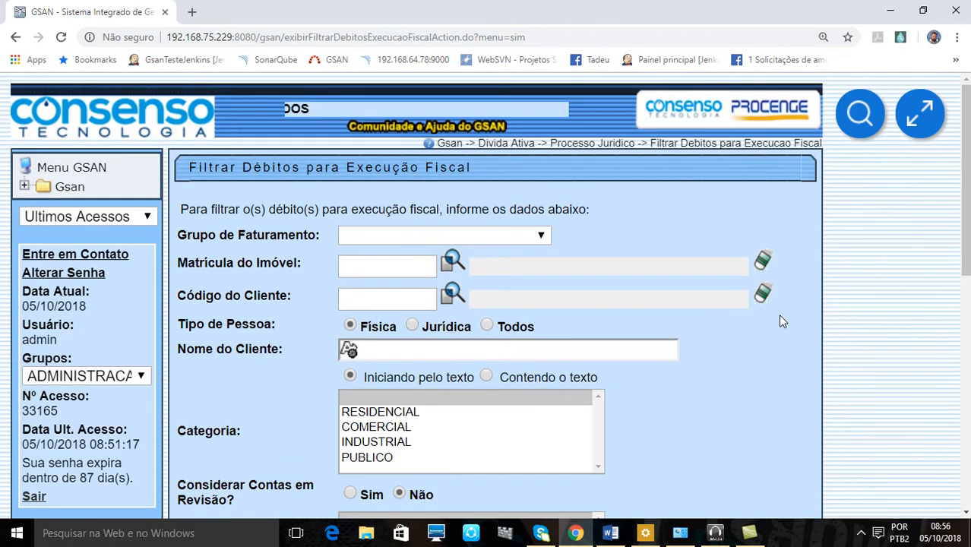
scroll(777, 314, down, 7)
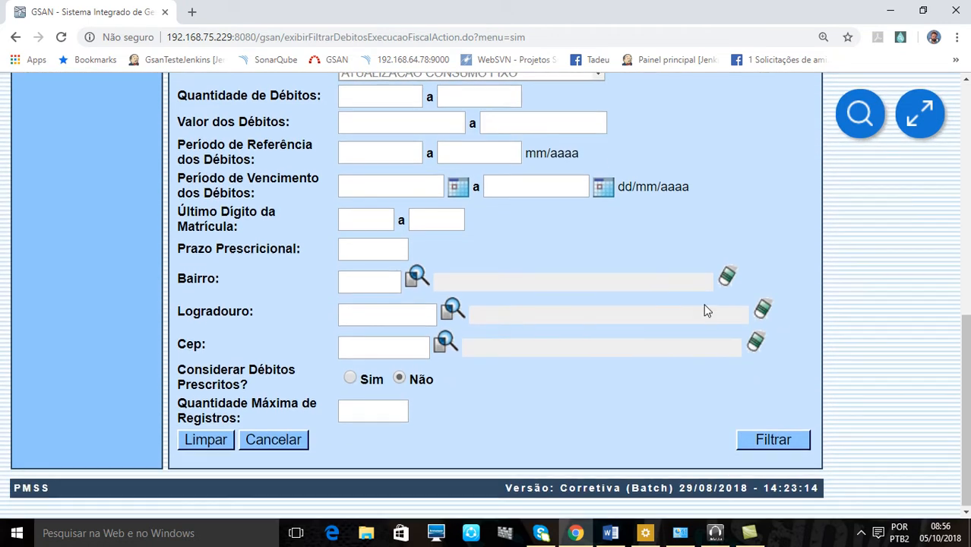
scroll(707, 305, up, 7)
scroll(703, 309, down, 7)
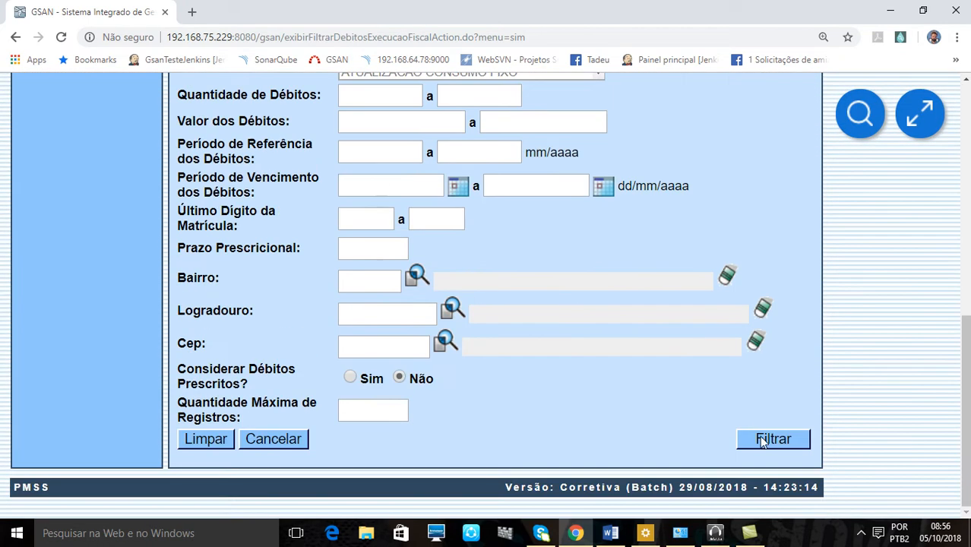
click(761, 440)
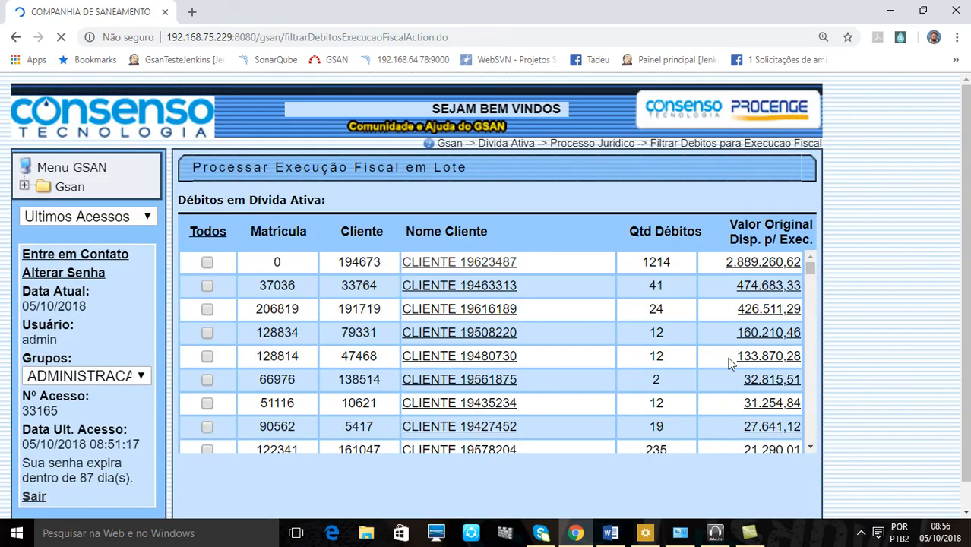
Step: Examine the Débitos em Dívida Ativa list, comparing the clients' debt counts and original values available for execution
scroll(849, 357, down, 1)
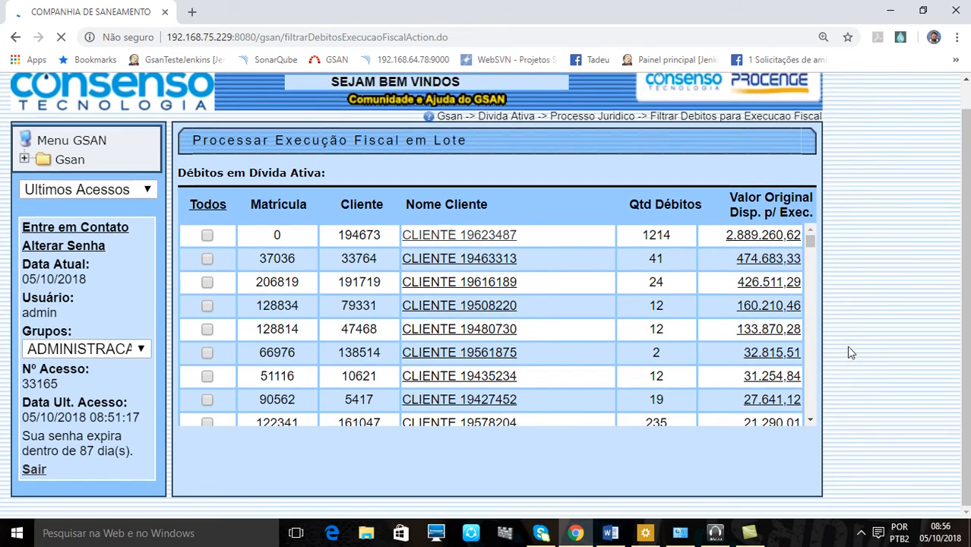
scroll(849, 351, up, 1)
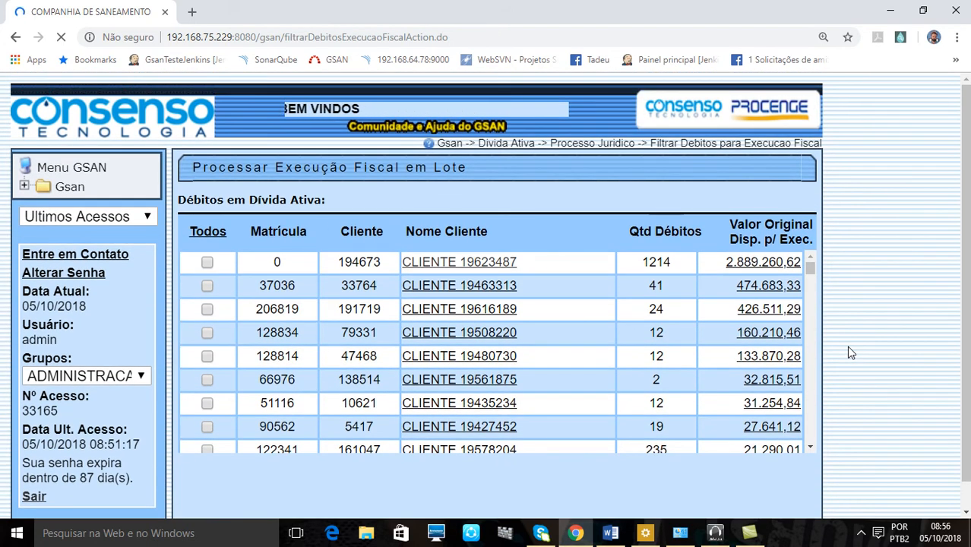
scroll(848, 351, down, 1)
scroll(851, 363, up, 1)
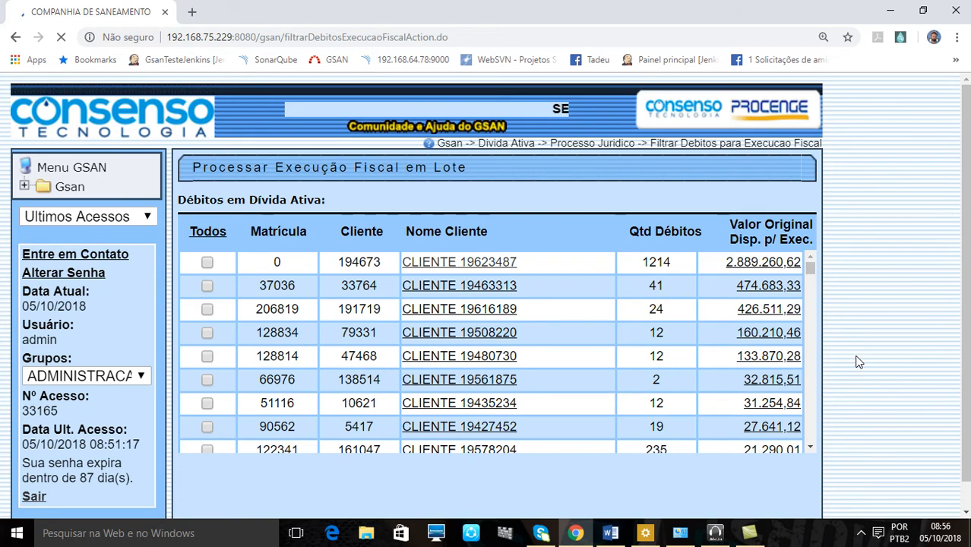
scroll(858, 362, down, 1)
scroll(859, 364, up, 1)
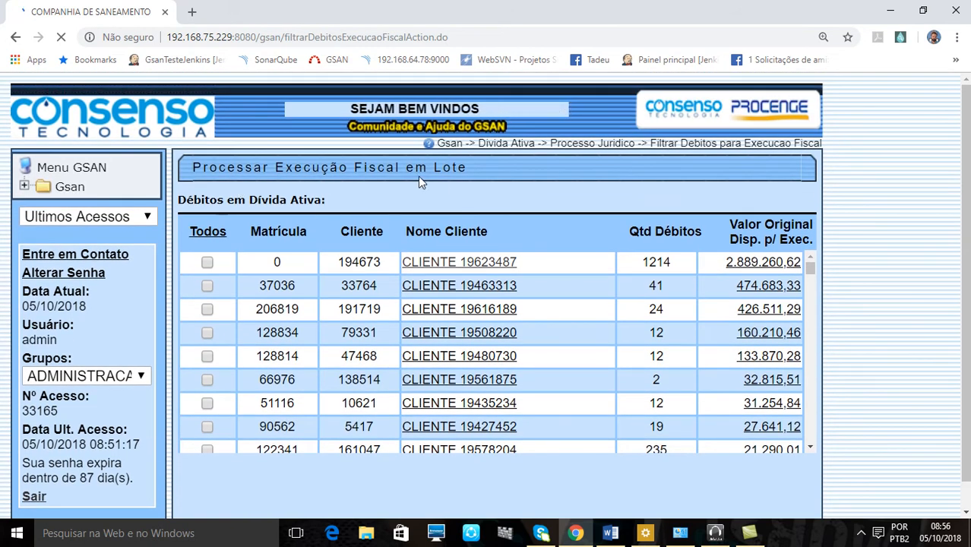
scroll(442, 182, down, 2)
scroll(441, 182, down, 3)
scroll(870, 363, up, 2)
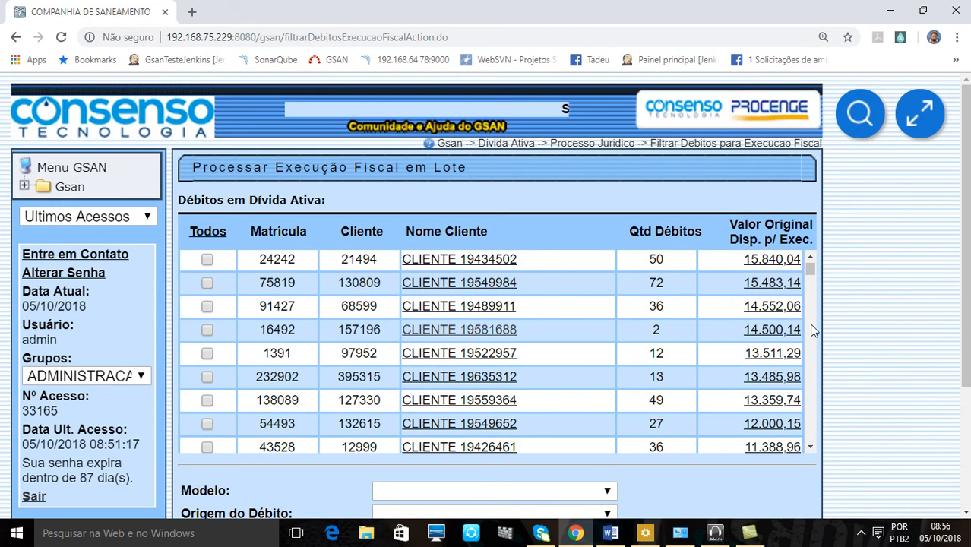
scroll(811, 328, up, 1)
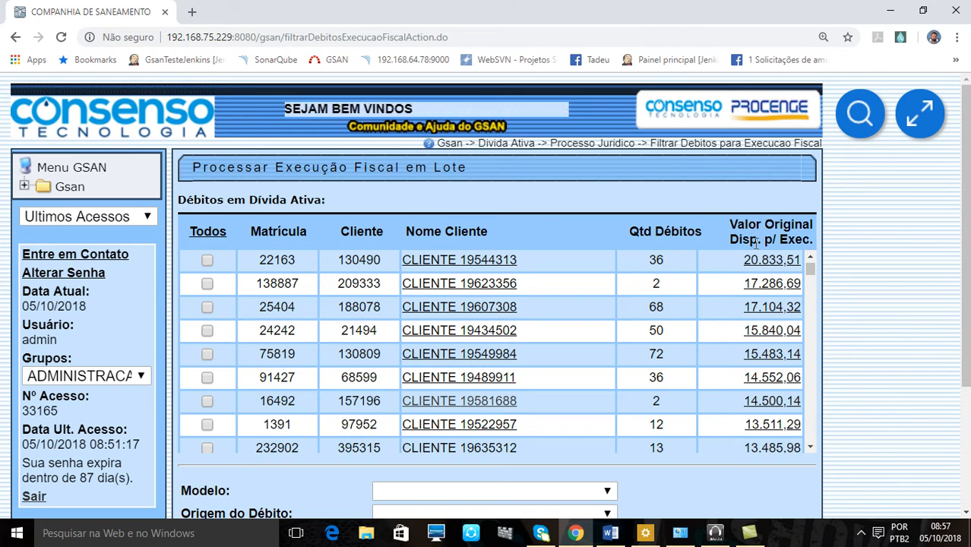
scroll(702, 290, down, 2)
scroll(703, 295, down, 10)
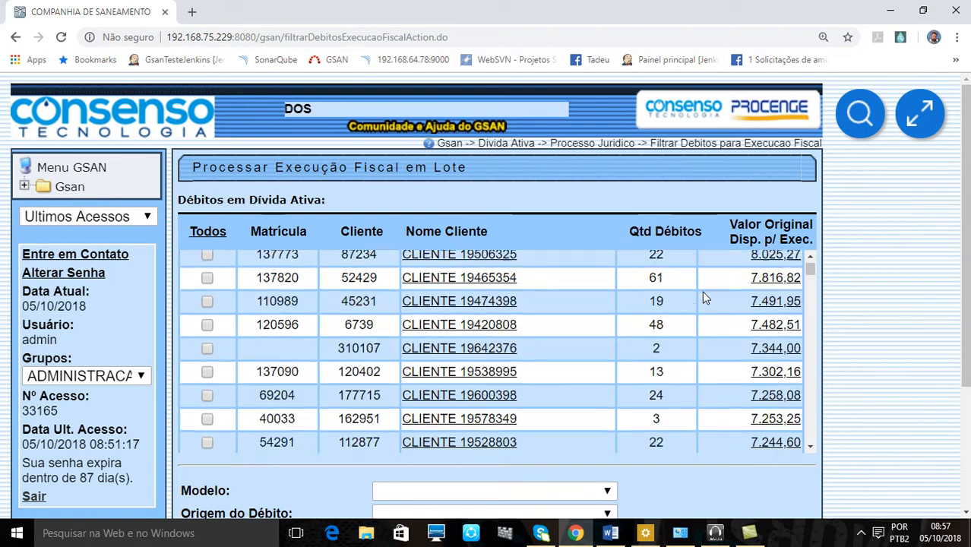
scroll(702, 294, up, 12)
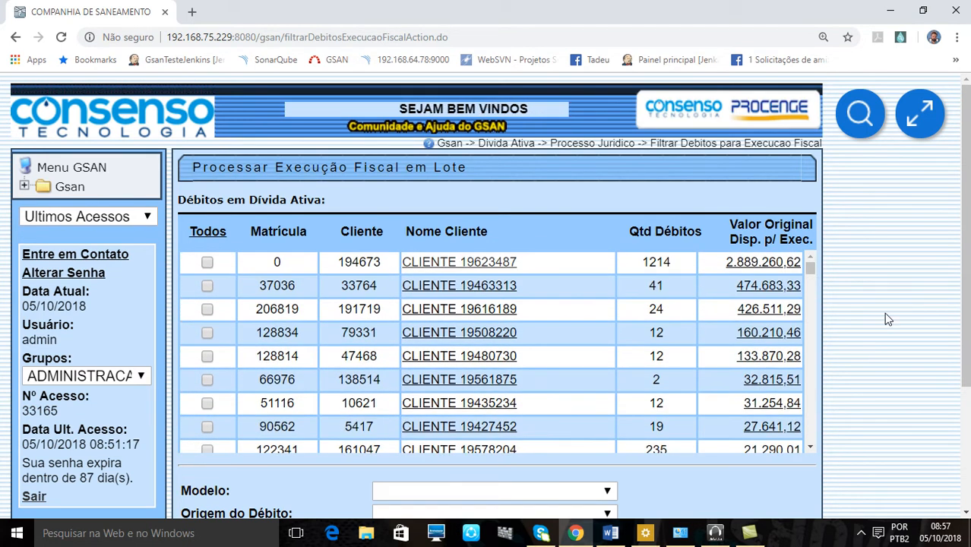
Step: Open the individual fiscal execution page of the first client in the Débitos em Dívida Ativa list
scroll(870, 310, down, 3)
scroll(869, 311, up, 3)
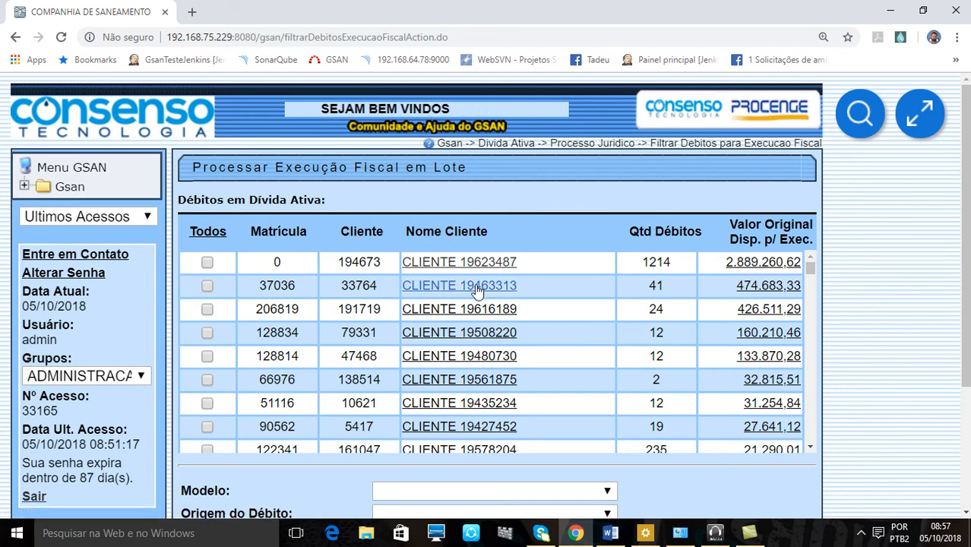
scroll(477, 289, down, 2)
scroll(479, 292, up, 2)
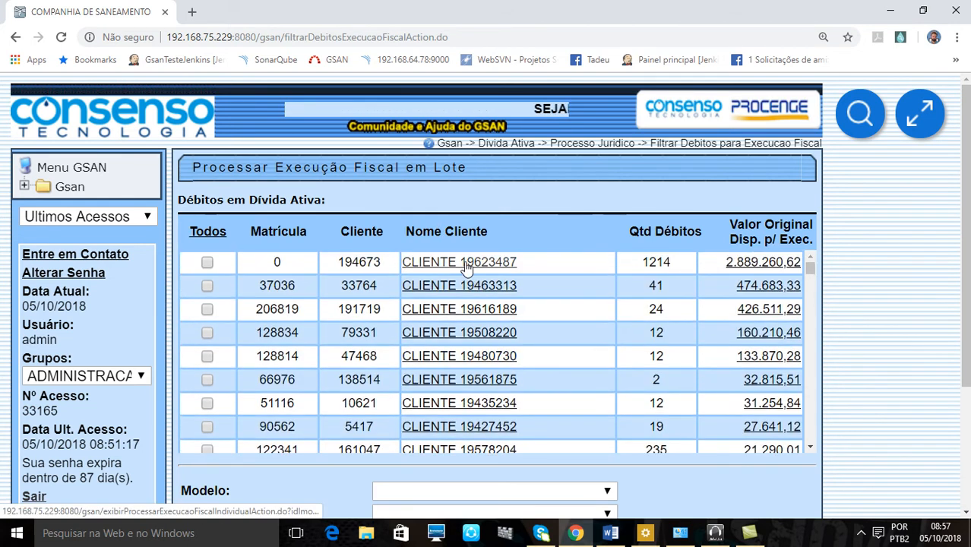
click(466, 268)
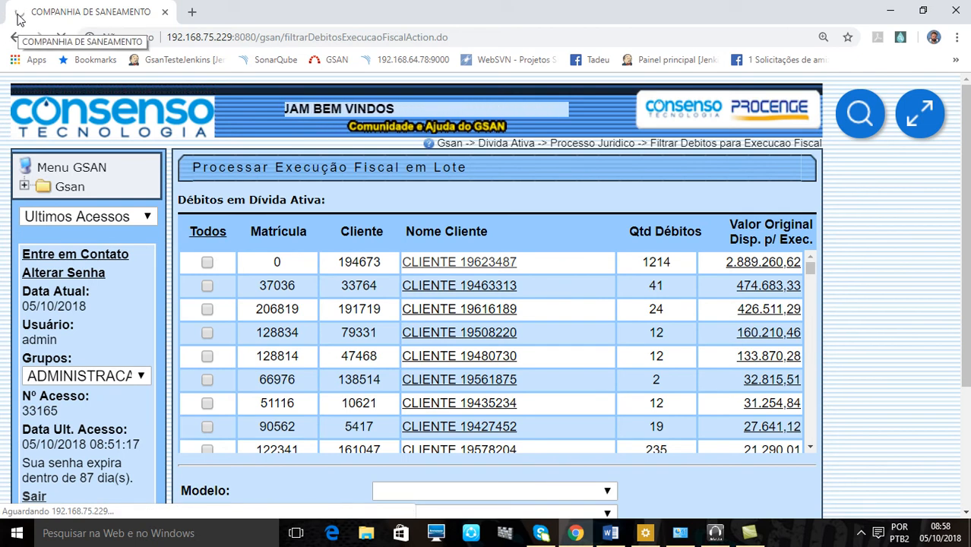
scroll(888, 424, down, 3)
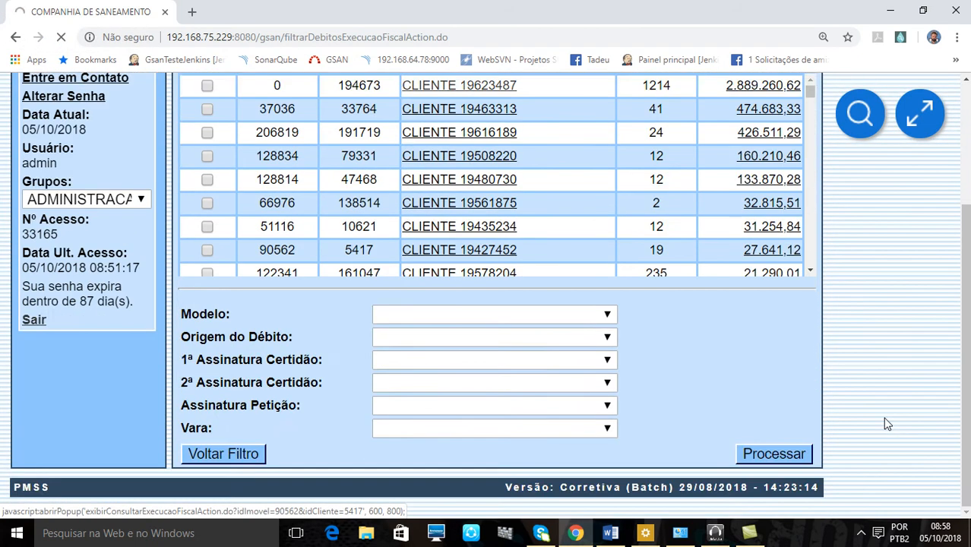
scroll(885, 424, up, 3)
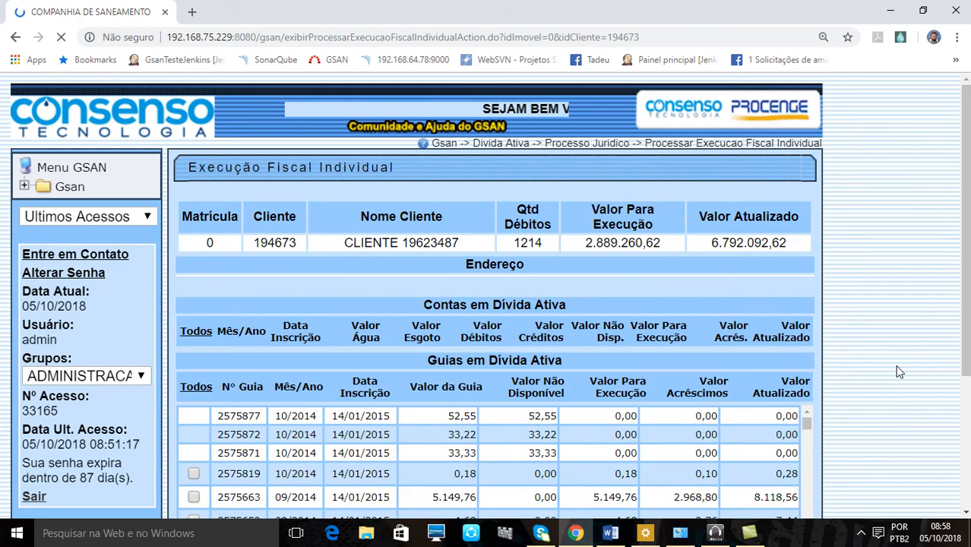
Step: Examine the client's debt summary and the Contas em Dívida Ativa and Guias em Dívida Ativa sections
scroll(894, 365, down, 1)
scroll(948, 397, up, 1)
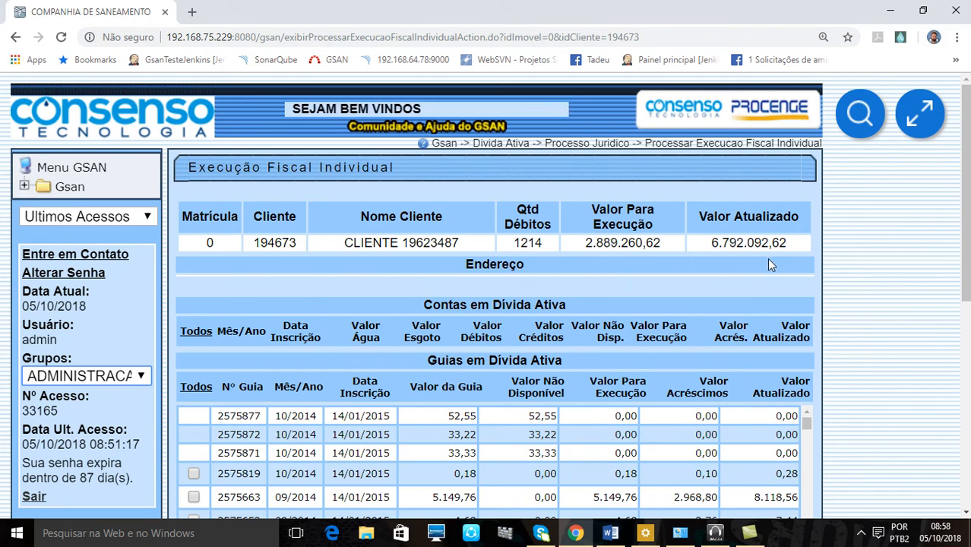
scroll(765, 257, down, 1)
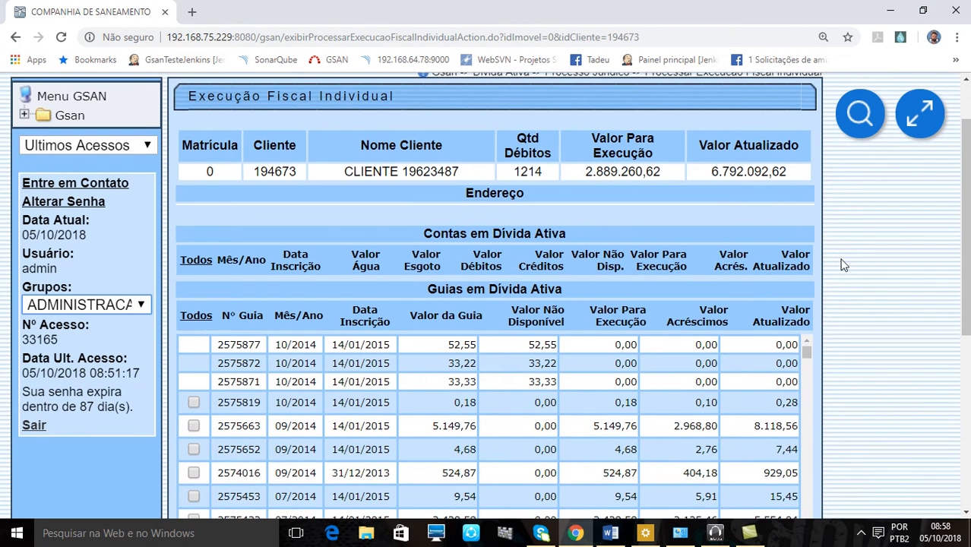
scroll(841, 264, down, 1)
scroll(842, 264, down, 2)
scroll(809, 259, up, 2)
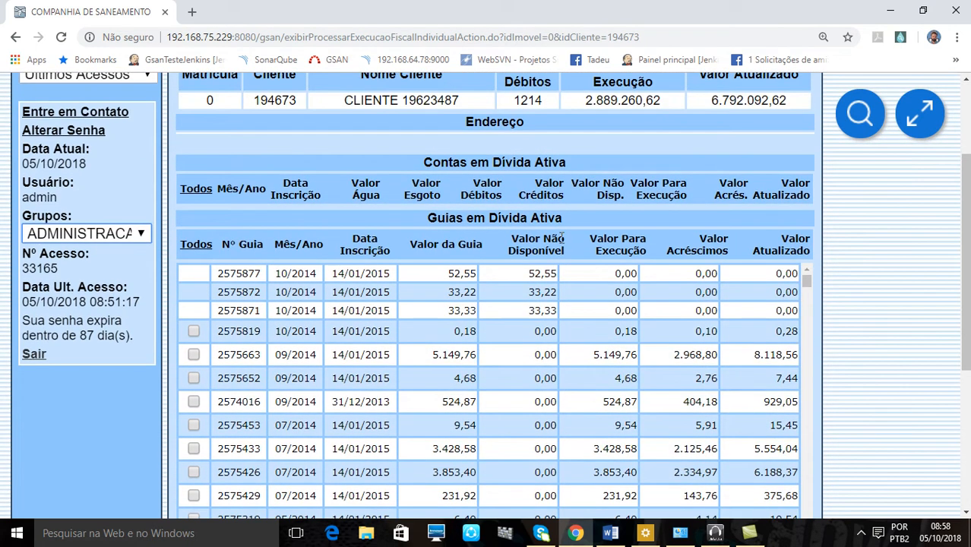
scroll(421, 177, up, 1)
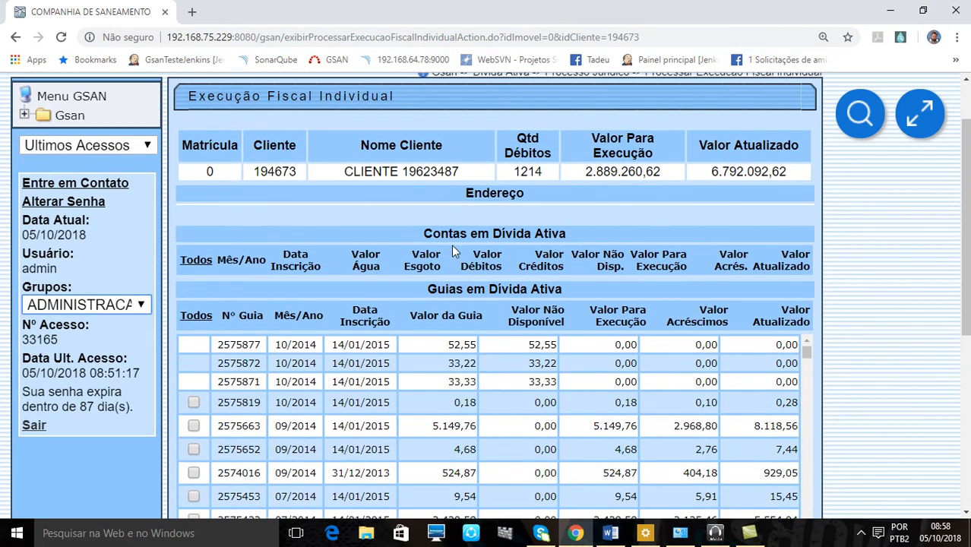
scroll(604, 249, down, 3)
scroll(599, 238, up, 3)
scroll(598, 224, down, 2)
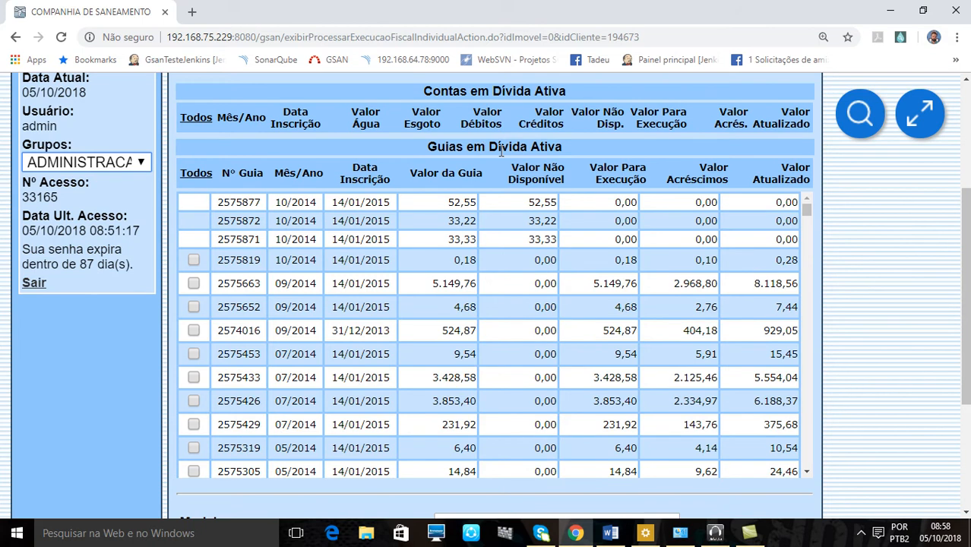
Step: Browse the Guias em Dívida Ativa entries and check the execution fields from Modelo to Vara
scroll(472, 285, down, 10)
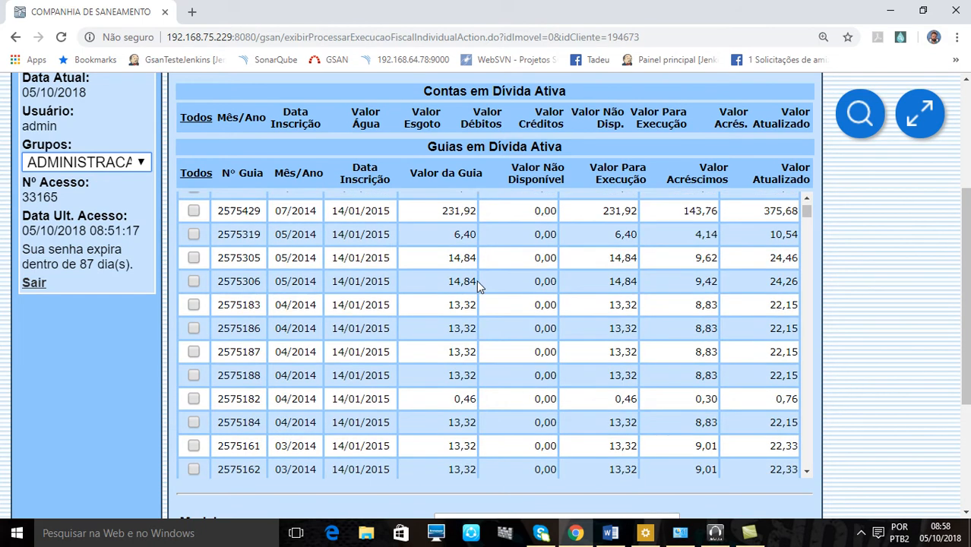
scroll(478, 286, down, 10)
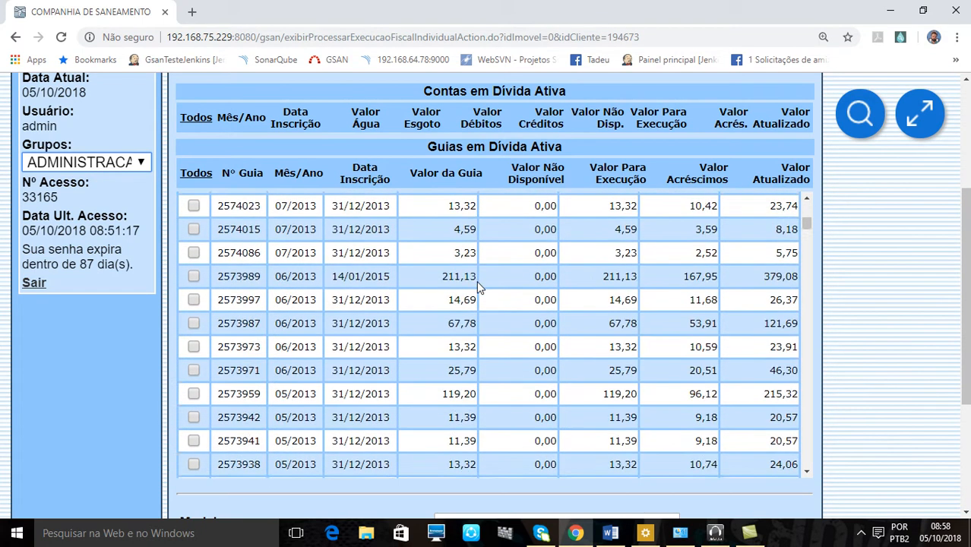
scroll(476, 282, down, 3)
scroll(476, 280, up, 12)
scroll(475, 278, up, 15)
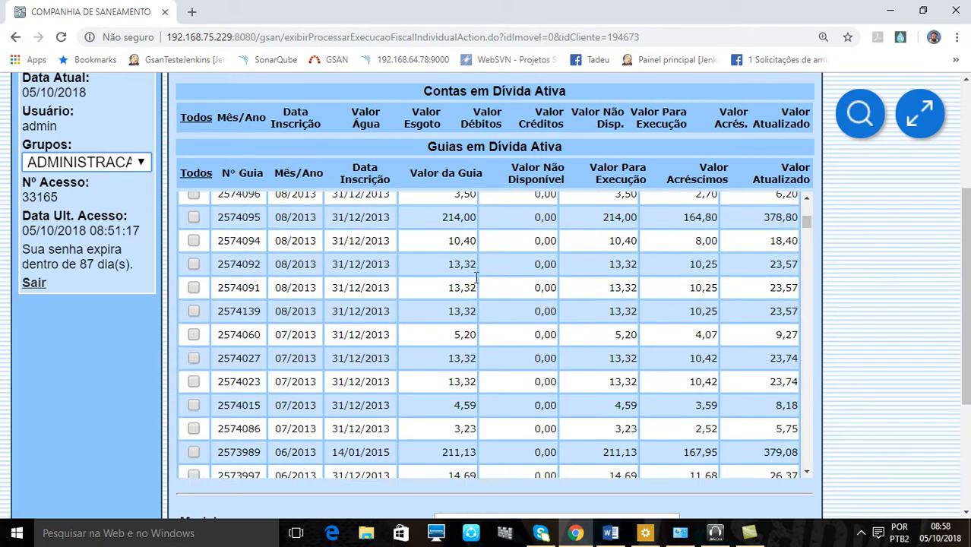
scroll(477, 278, up, 1)
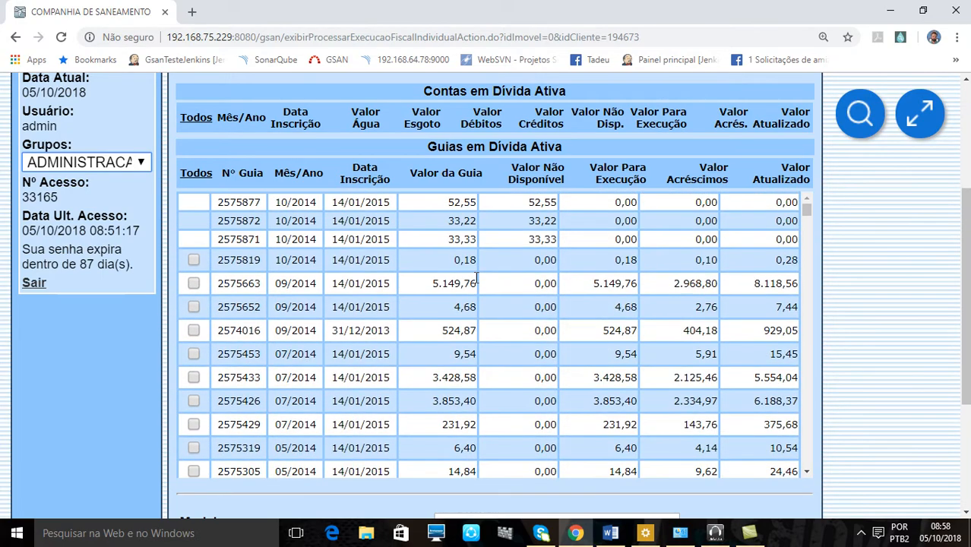
scroll(858, 300, down, 3)
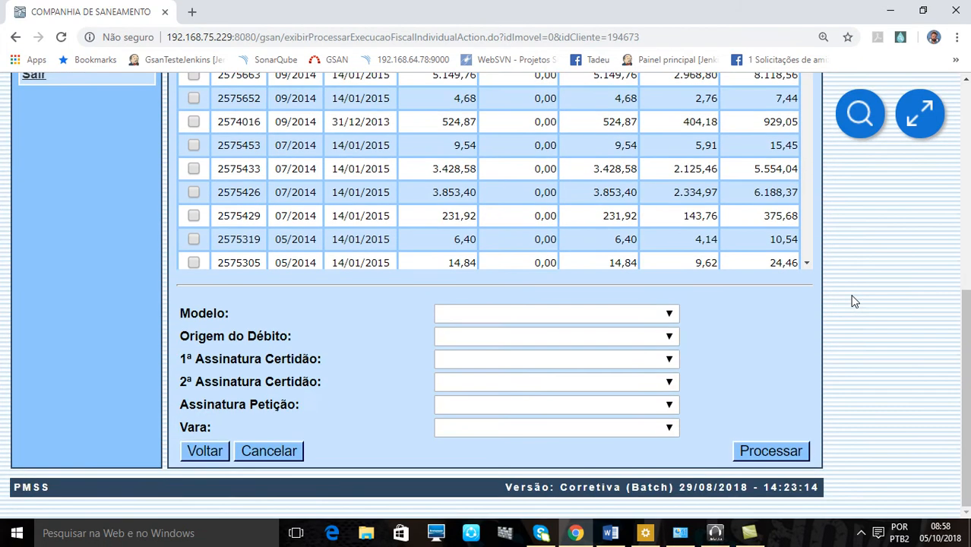
scroll(853, 301, up, 6)
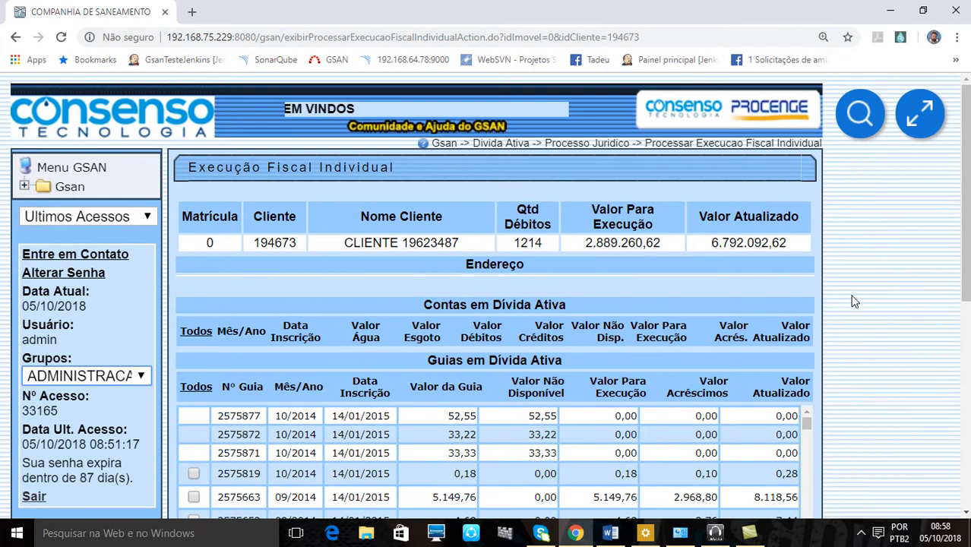
scroll(853, 301, down, 2)
scroll(853, 302, down, 3)
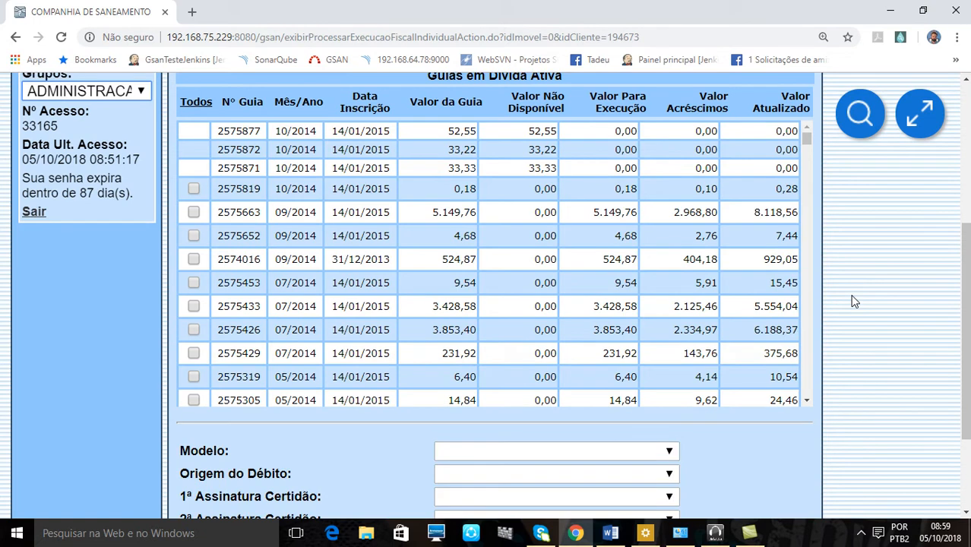
scroll(853, 302, up, 2)
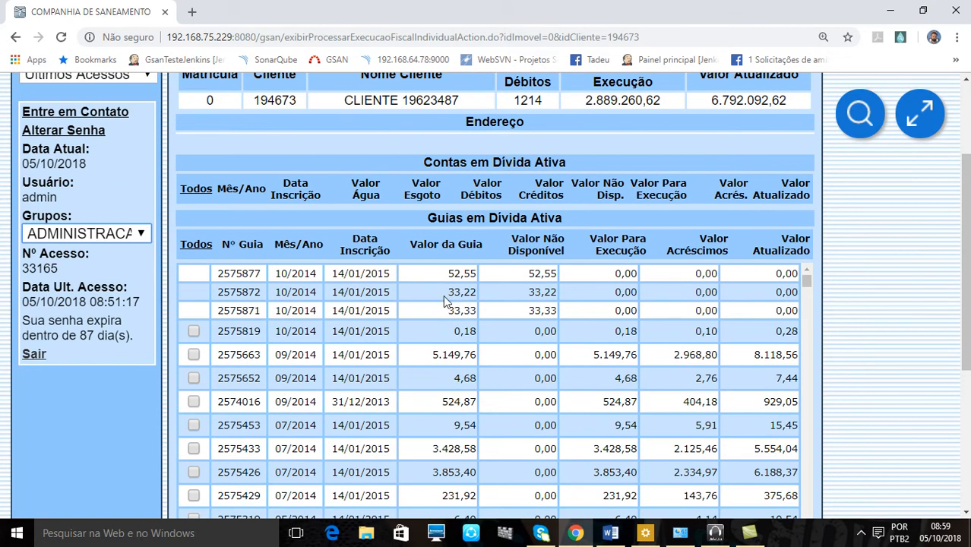
Step: Try selecting all guides, clear that selection, and mark only the 02/2014 guide with value 5.690,00
click(188, 250)
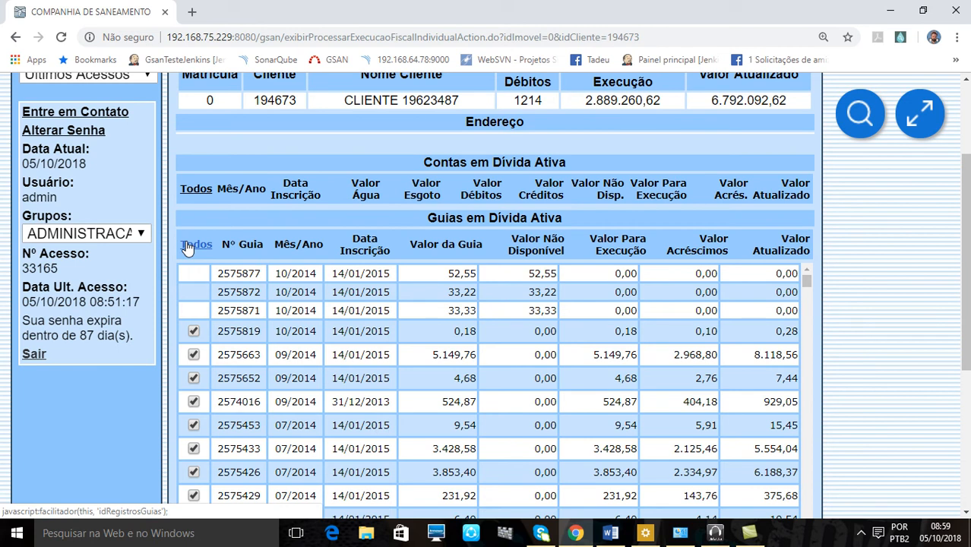
scroll(597, 328, down, 2)
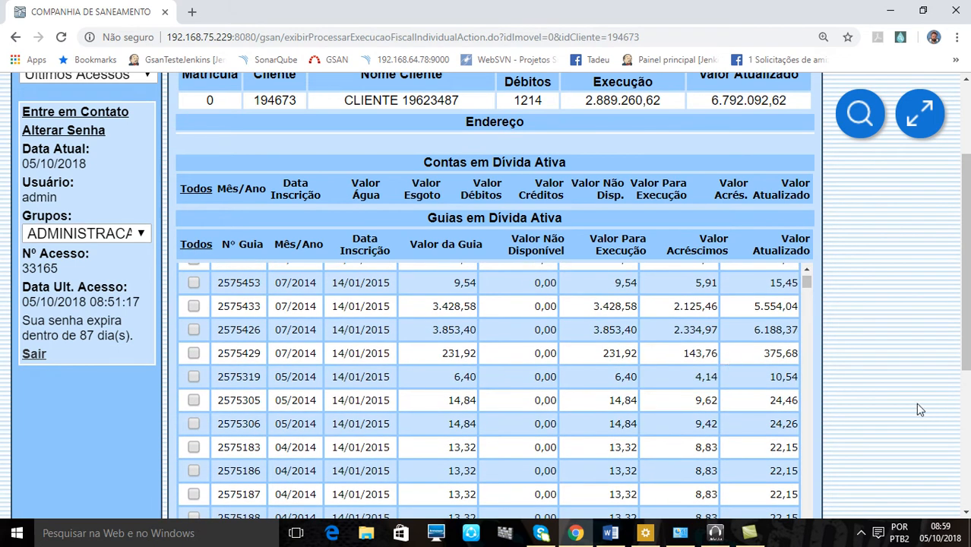
scroll(916, 403, down, 2)
scroll(712, 344, down, 2)
scroll(712, 344, down, 3)
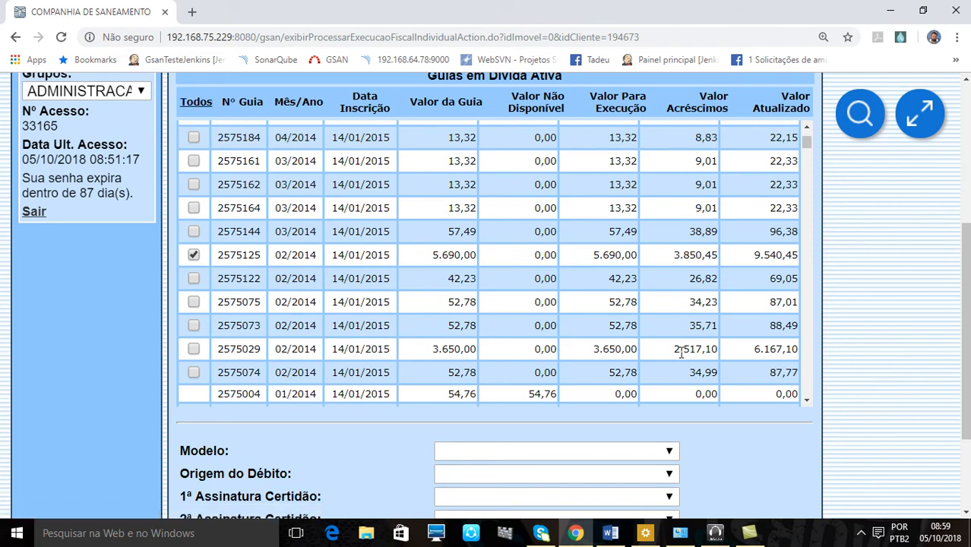
Step: Set Modelo to MODELO1 and Origem do Débito to DÉBITOS ACIMA DE 5 MIL
scroll(888, 421, down, 2)
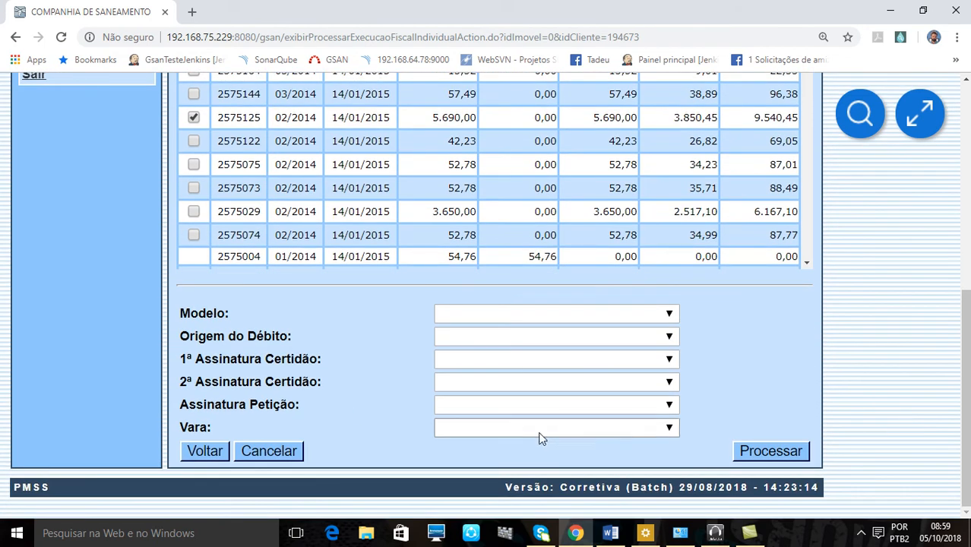
click(475, 315)
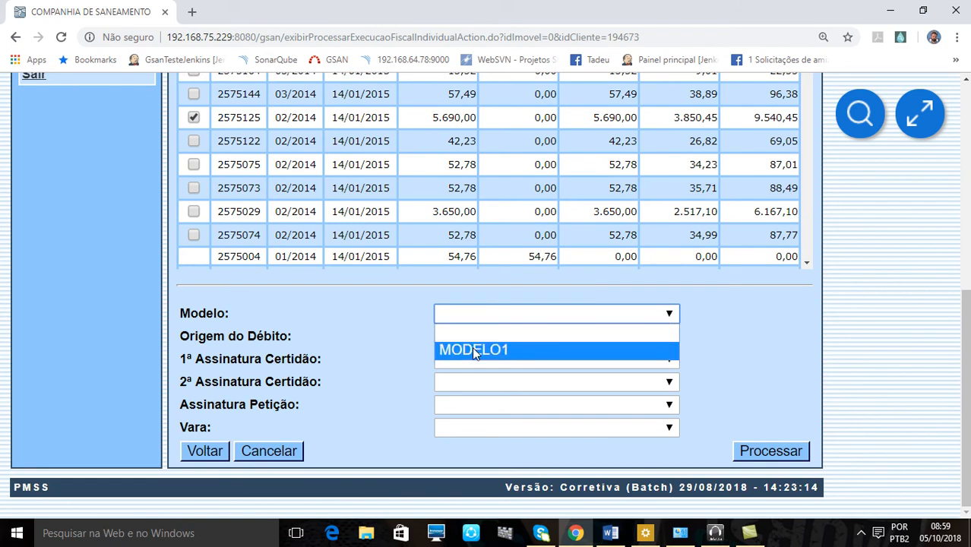
click(472, 349)
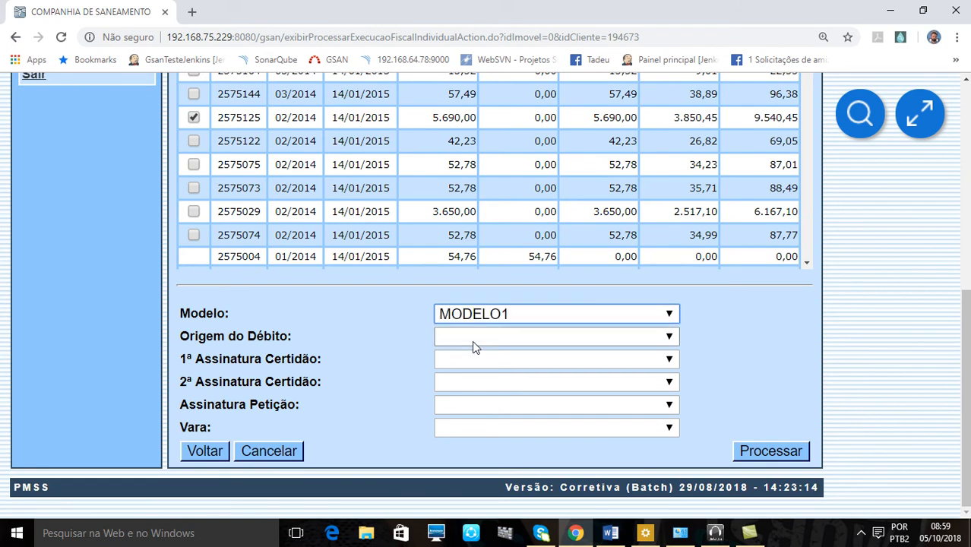
click(472, 340)
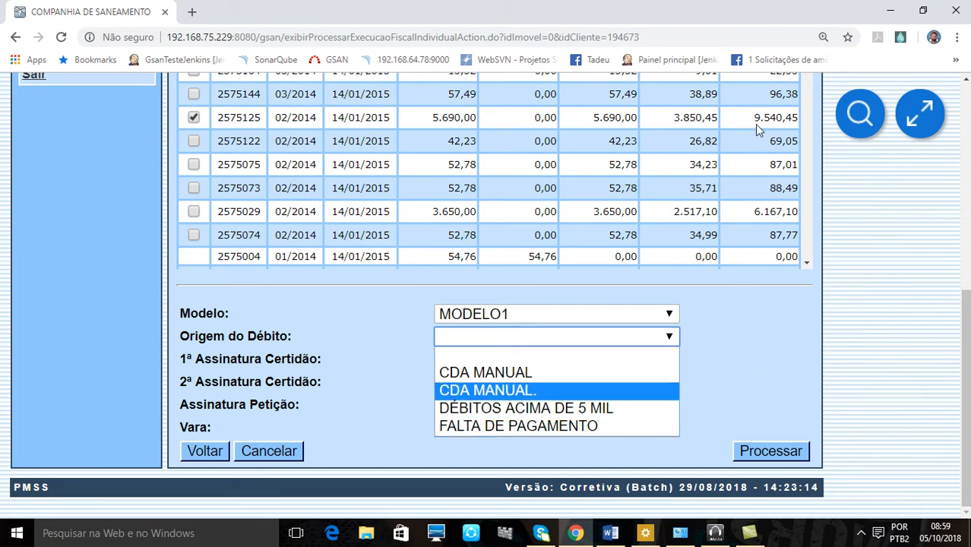
click(481, 410)
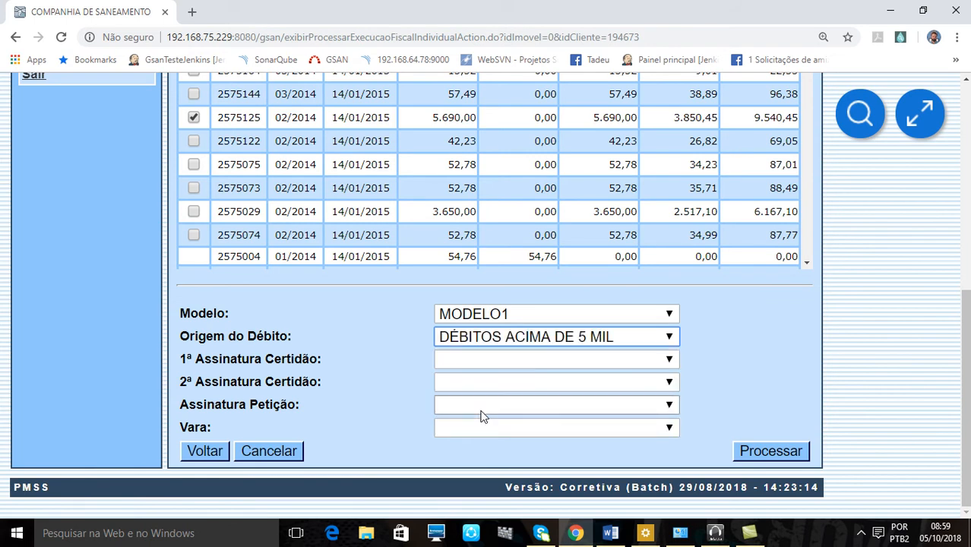
Step: Choose a different signatory for 1ª Assinatura Certidão, 2ª Assinatura Certidão and Assinatura Petição, and set Vara to FAZENDA PÚBLICA
click(484, 362)
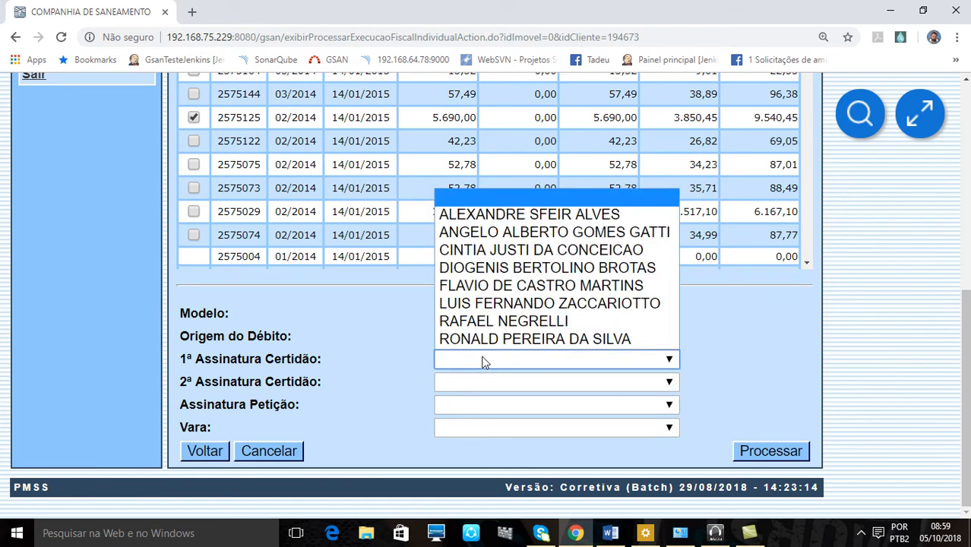
click(476, 217)
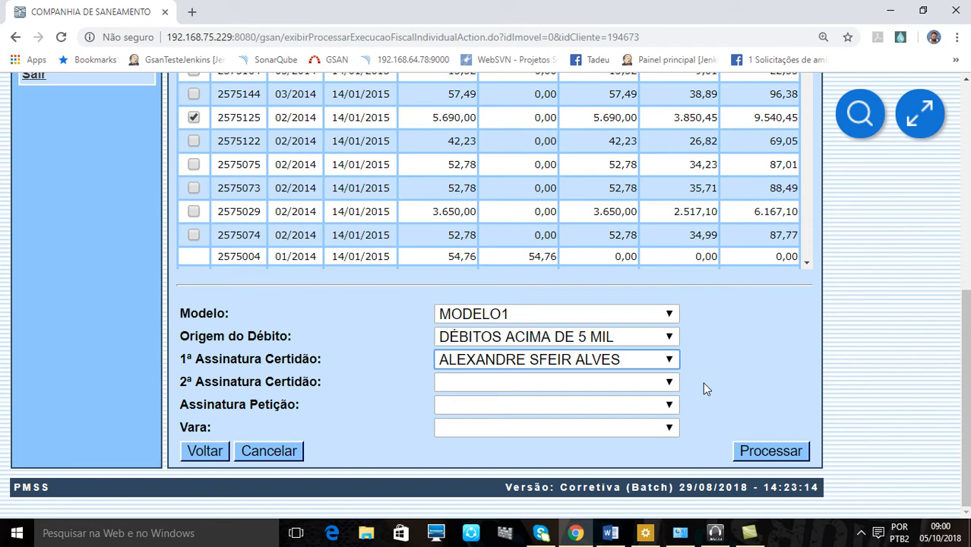
click(486, 383)
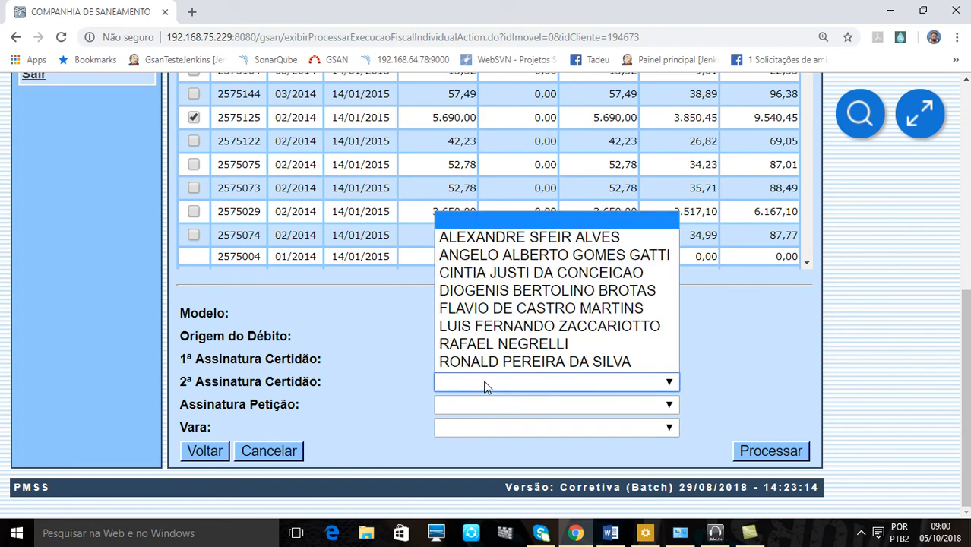
click(488, 256)
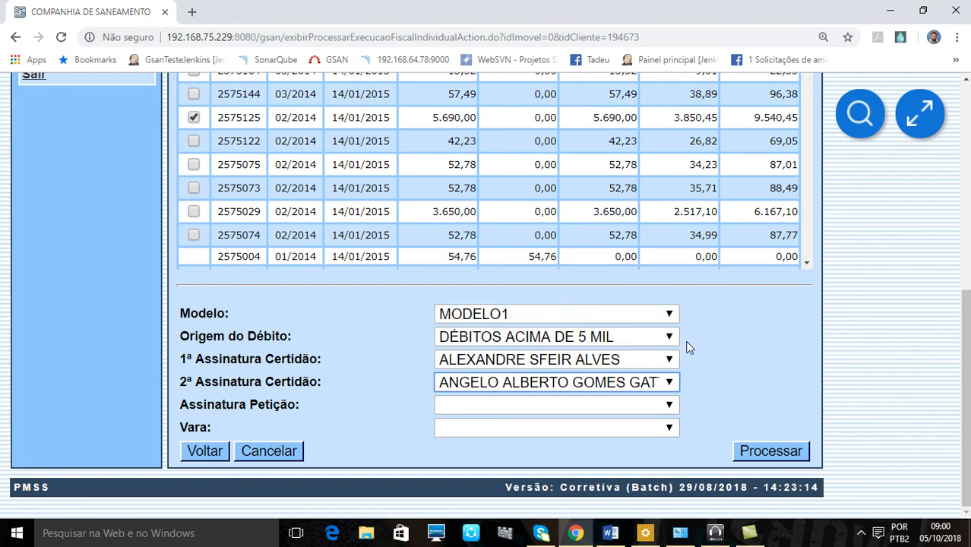
click(492, 408)
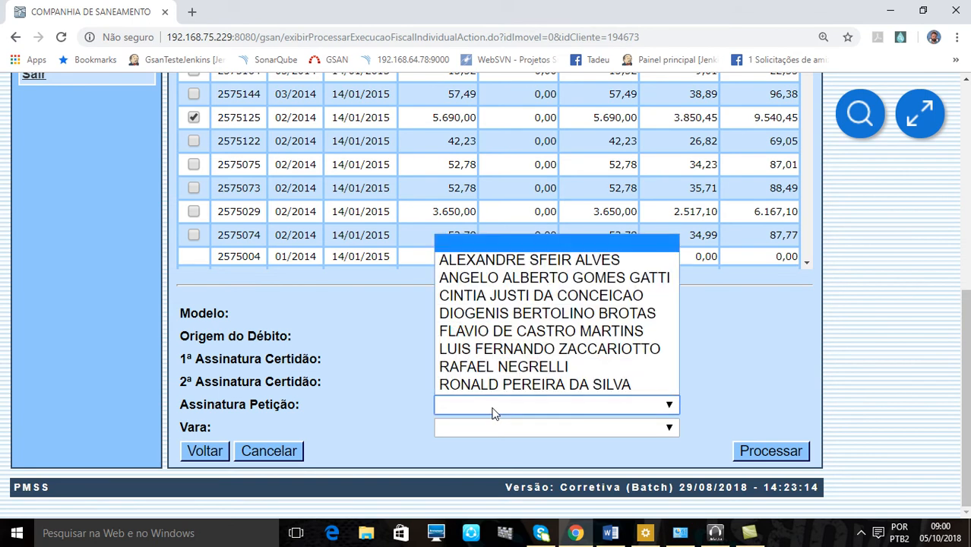
click(495, 302)
click(581, 432)
click(550, 465)
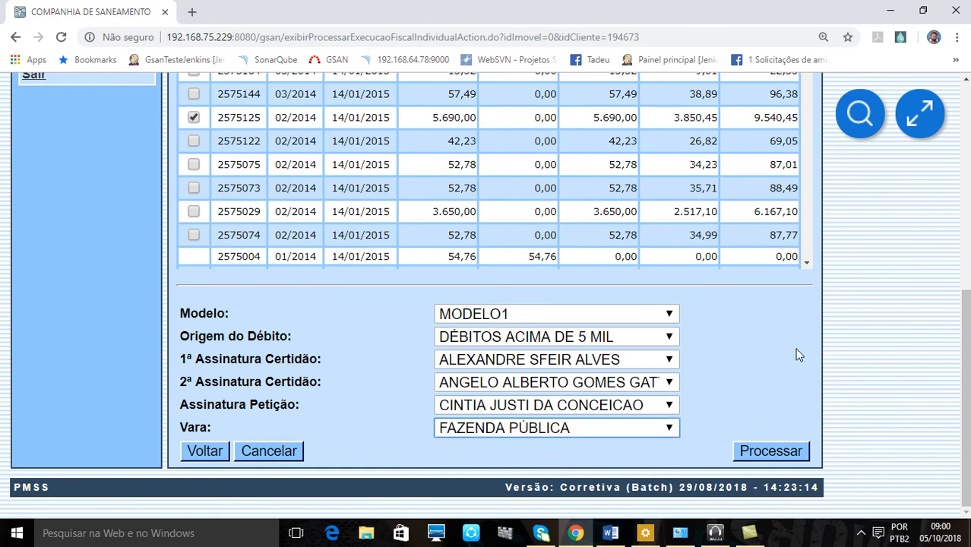
Step: Review the marked guide together with the filled-in execution fields
scroll(858, 383, up, 3)
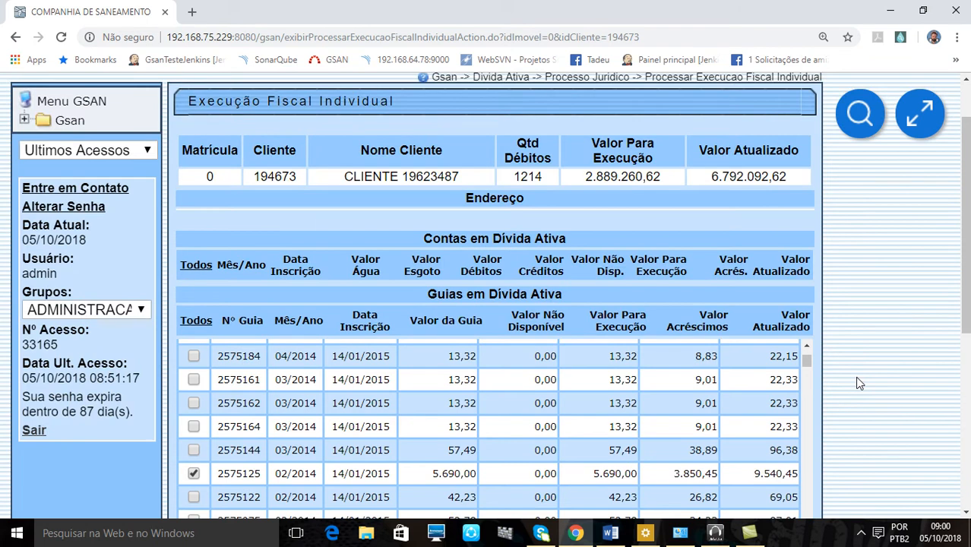
scroll(854, 376, down, 5)
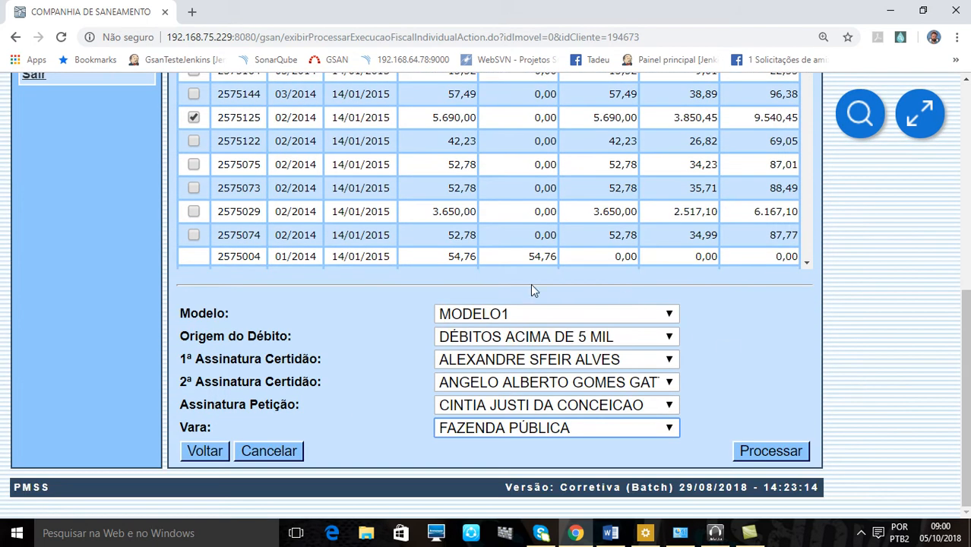
scroll(801, 337, up, 2)
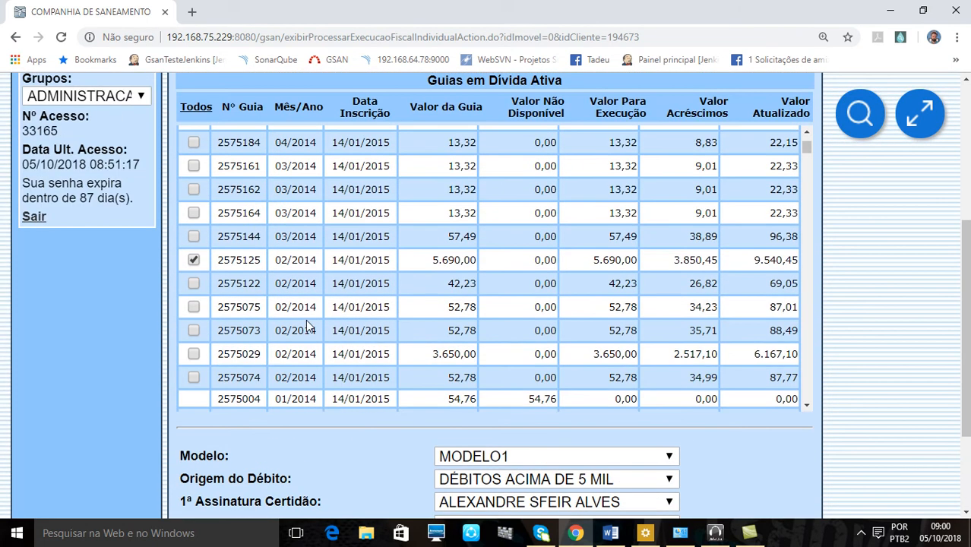
Step: Review the client's summary totals and run the individual fiscal execution for the marked guide
scroll(489, 227, up, 8)
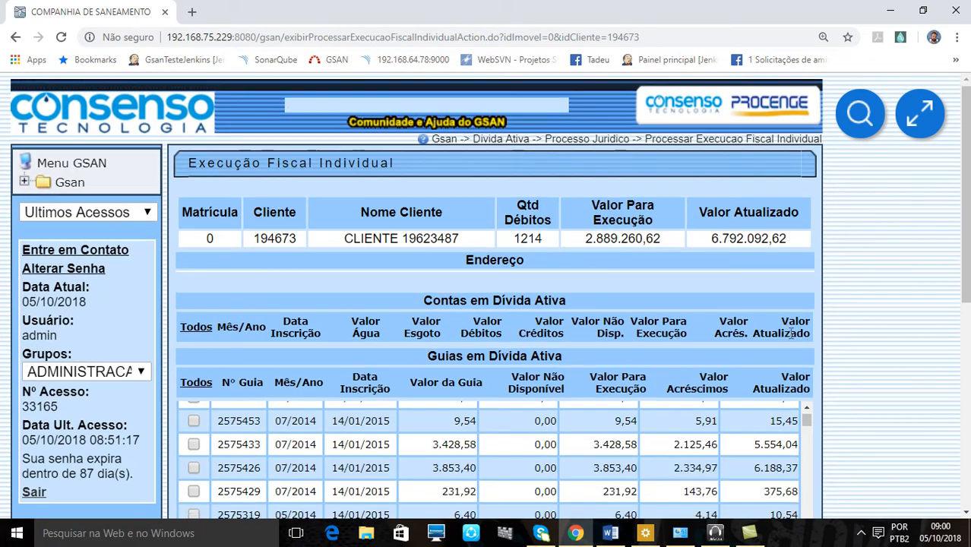
scroll(882, 346, down, 5)
click(769, 451)
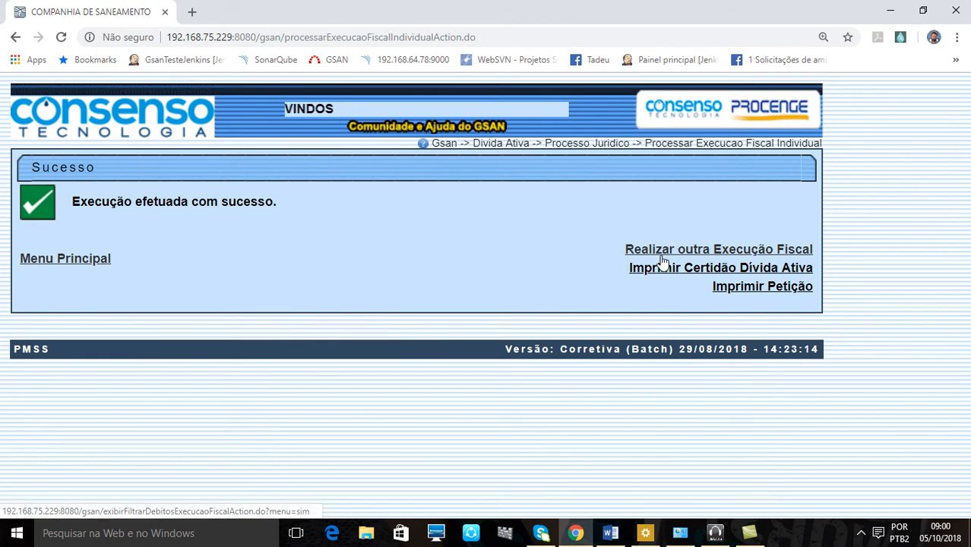
Step: Print the Certidão Dívida Ativa for the execution and widen its page view in Acrobat Reader by collapsing the tools pane
click(684, 267)
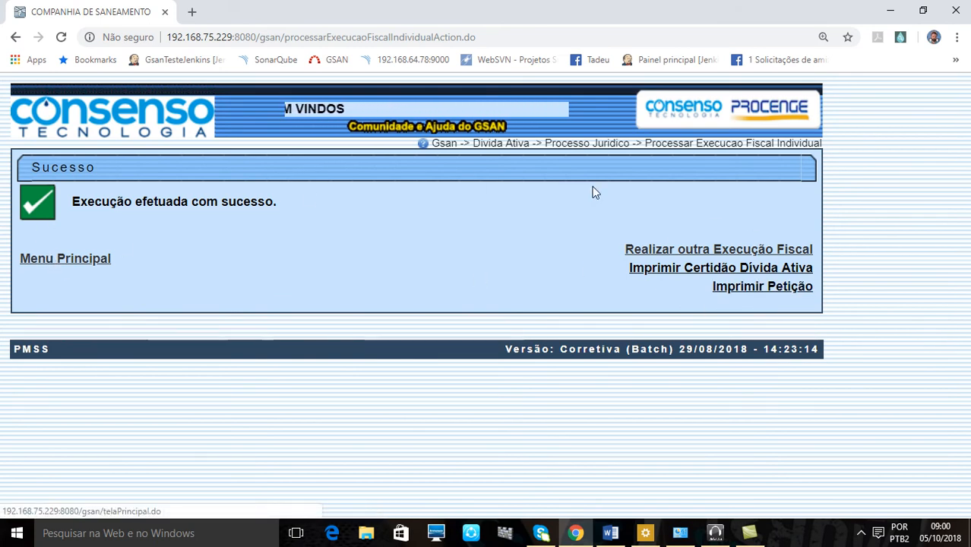
click(674, 274)
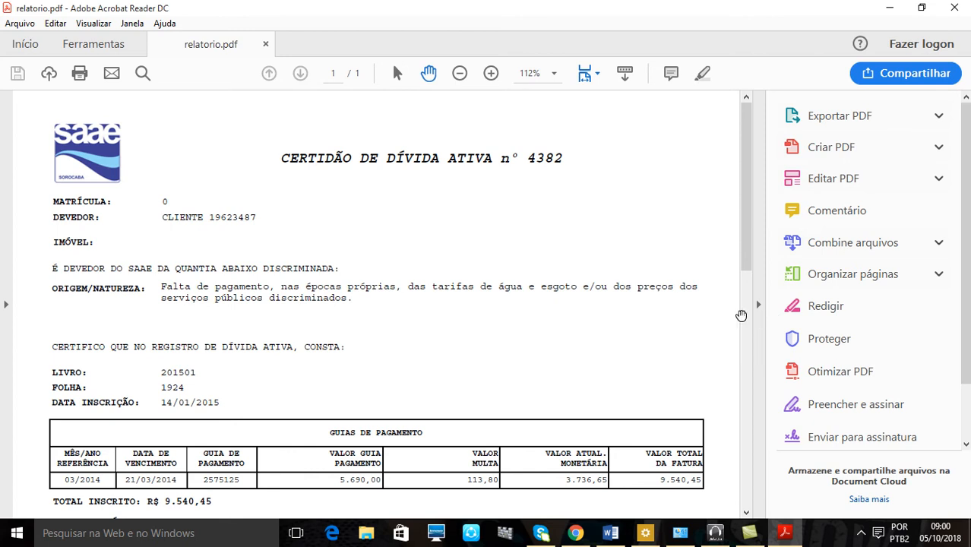
click(575, 532)
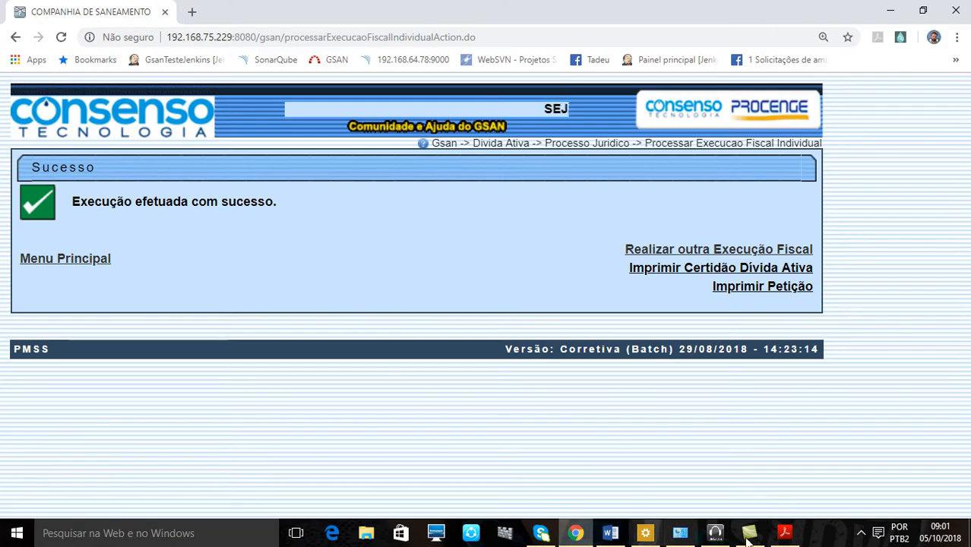
click(784, 532)
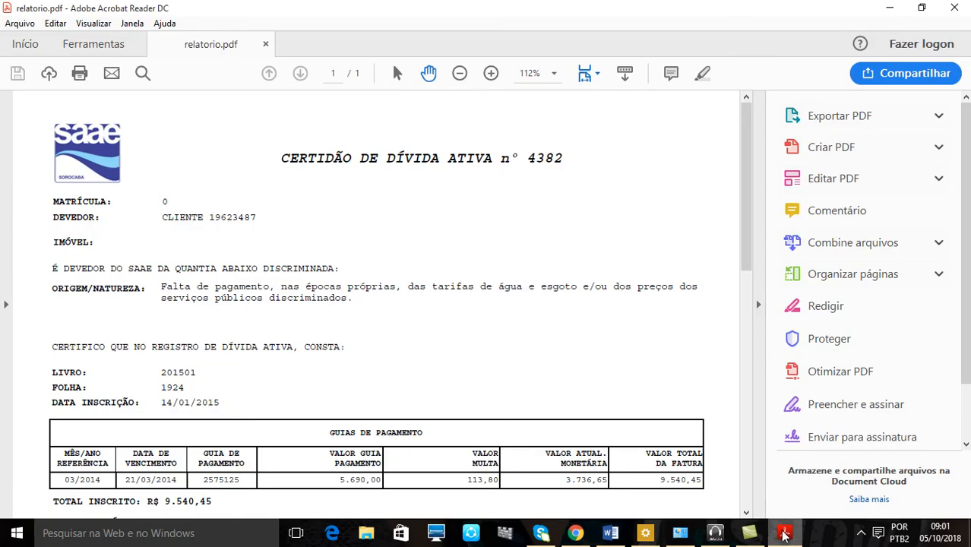
click(761, 314)
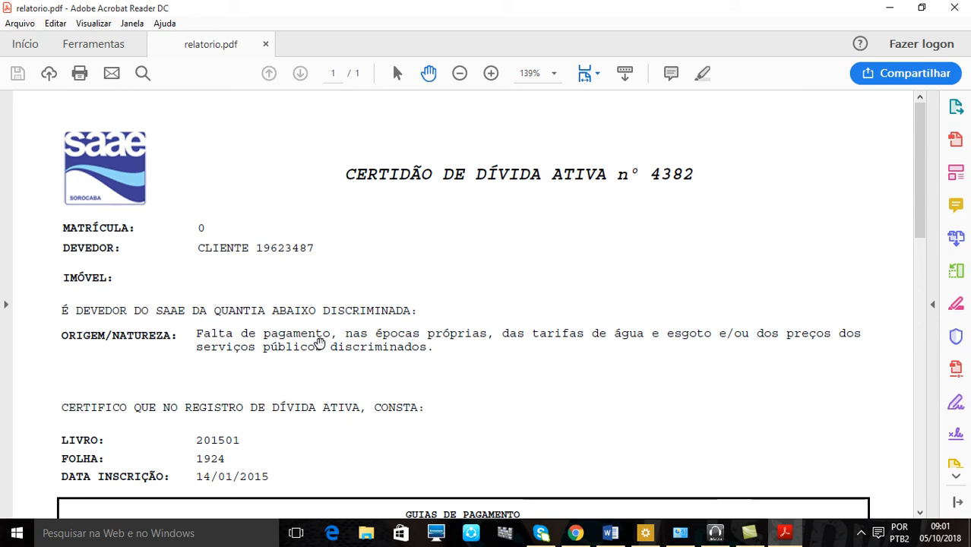
Step: Read through the certificate from the debtor and origin details to the payment guide table, legal basis and signatures
scroll(492, 313, down, 2)
scroll(486, 238, up, 2)
scroll(486, 274, down, 2)
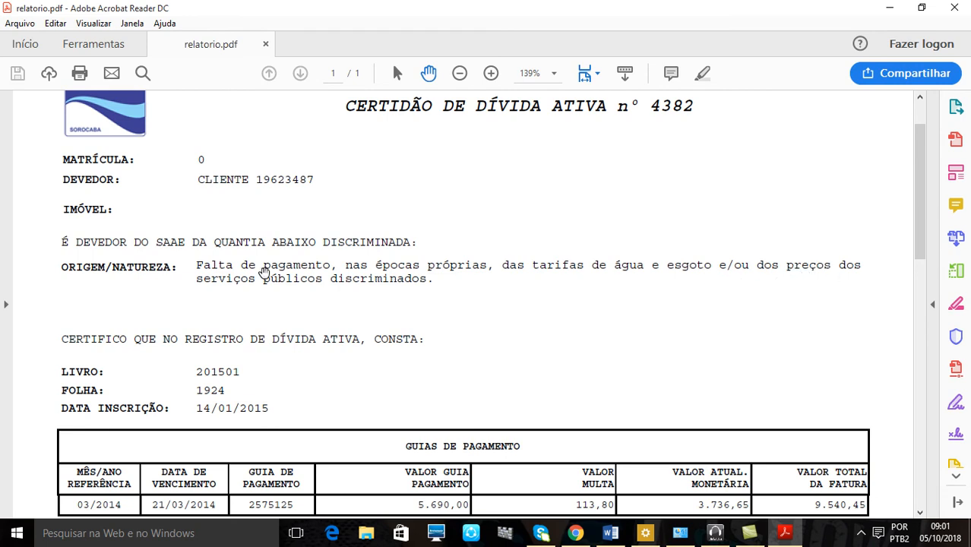
scroll(456, 315, down, 9)
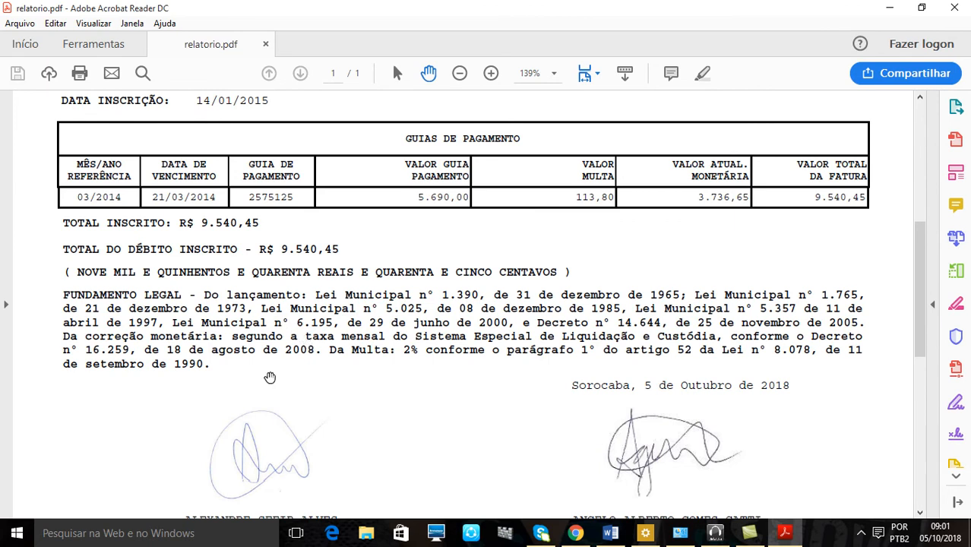
scroll(271, 366, down, 4)
scroll(271, 365, up, 3)
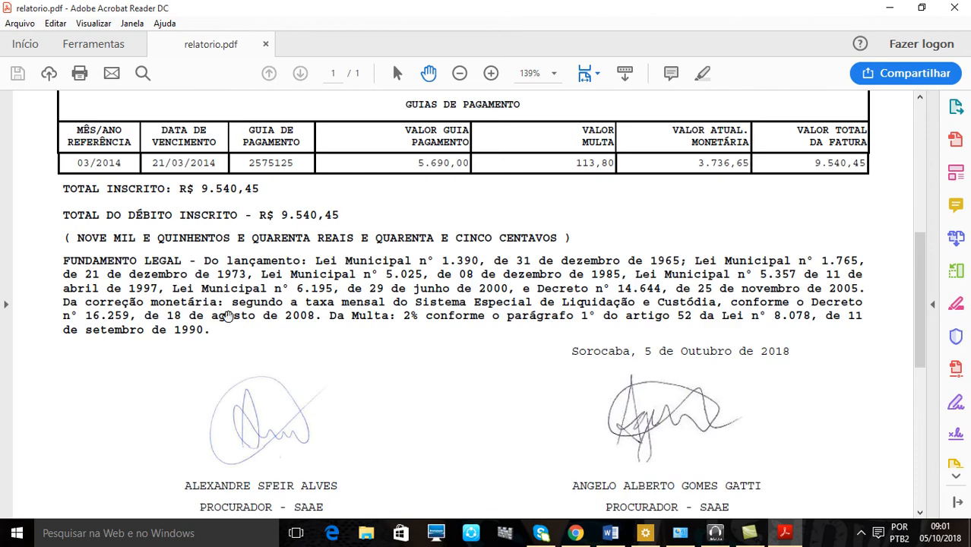
Step: Switch back to GSAN and open Inserir Motivo Debito Origem under Divida Ativa, Processo Juridico
click(574, 533)
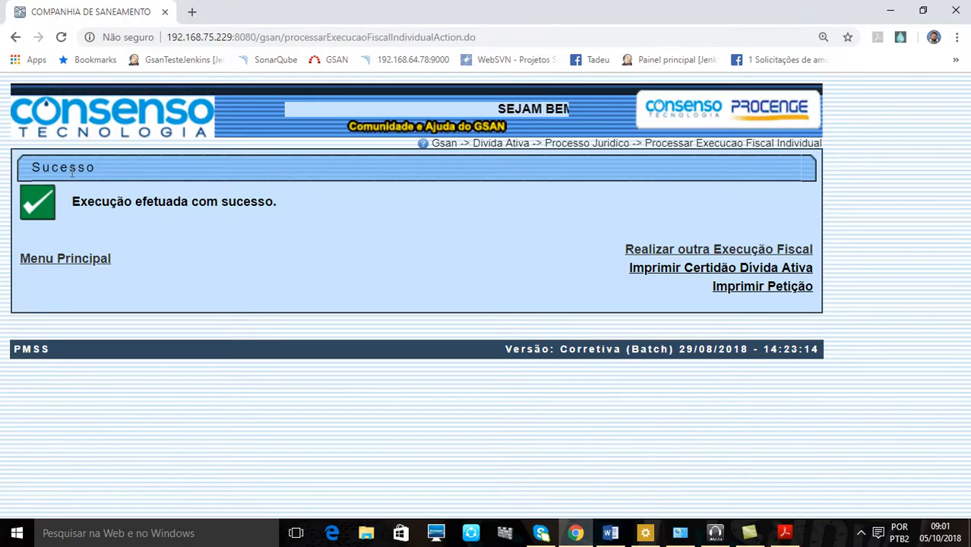
click(85, 261)
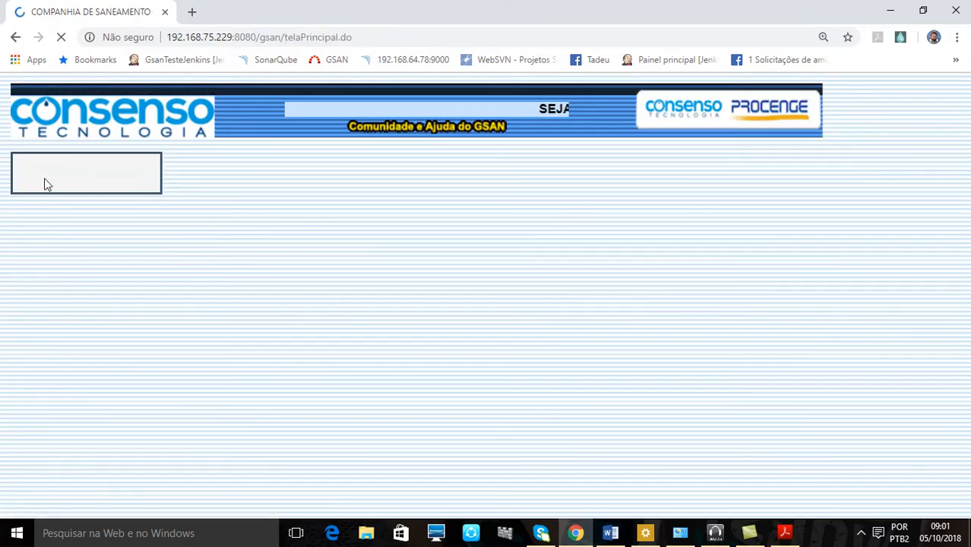
click(54, 190)
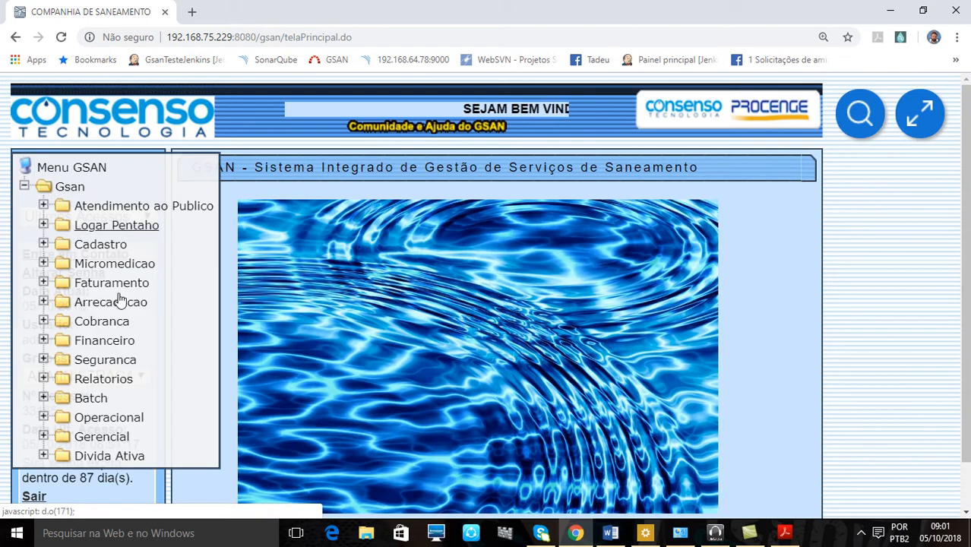
click(106, 455)
scroll(137, 432, down, 2)
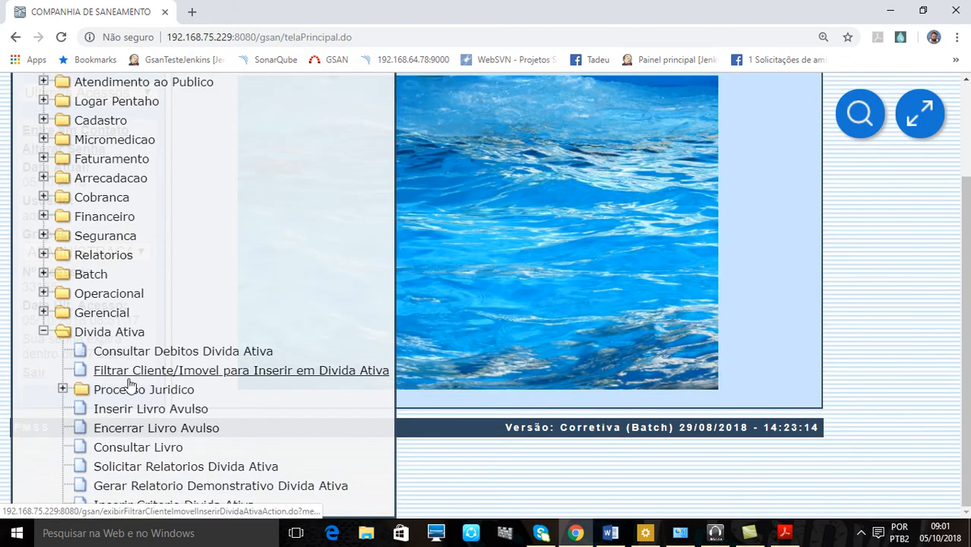
click(139, 390)
scroll(189, 340, down, 1)
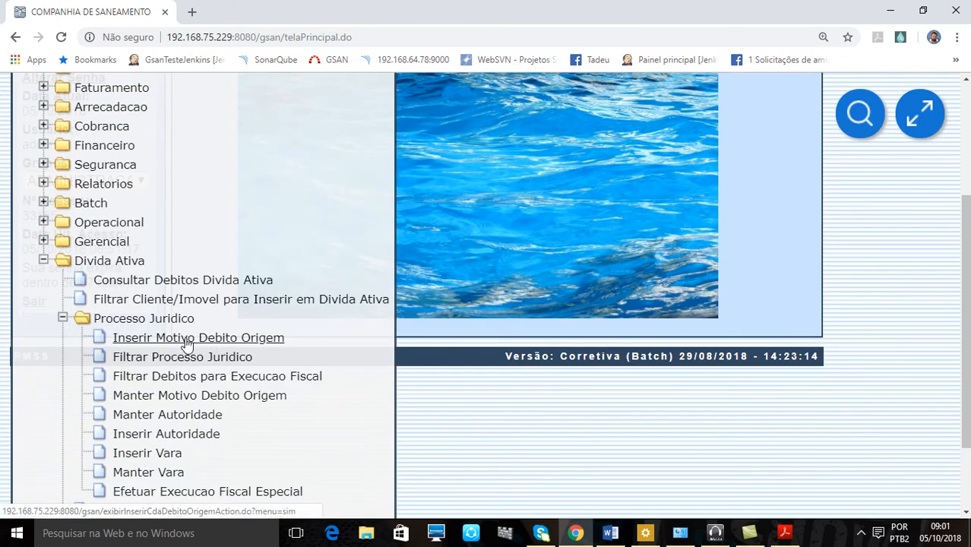
click(281, 337)
Step: Examine the Texto and Fundamento Legal fields and the rest of the Inserir Motivo Origem Débito form
click(418, 291)
click(420, 392)
click(400, 305)
click(420, 393)
click(388, 297)
click(423, 386)
click(419, 326)
click(447, 420)
click(407, 300)
scroll(498, 338, down, 3)
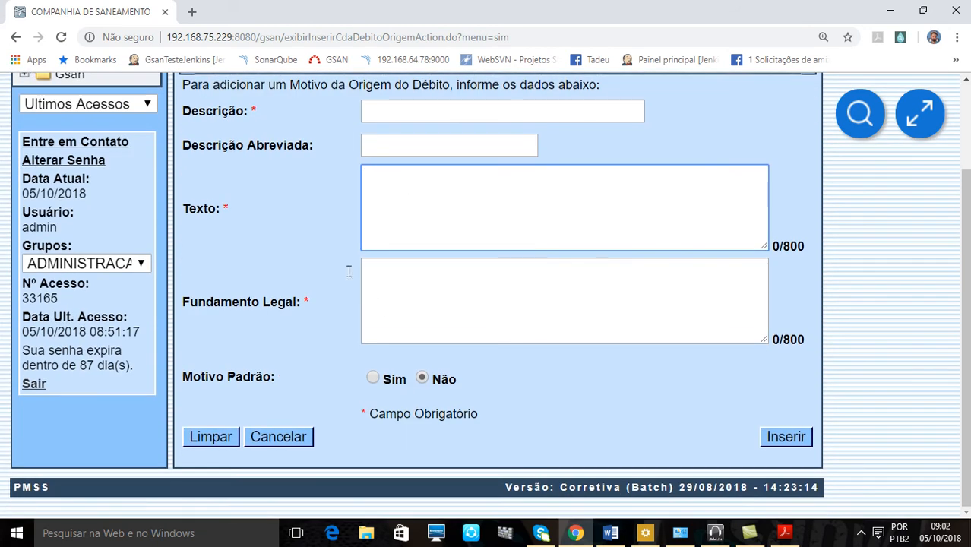
Step: Compare the form's fields with the FUNDAMENTO LEGAL and ORIGEM/NATUREZA sections of the certificate in Acrobat Reader, and return to GSAN
click(784, 533)
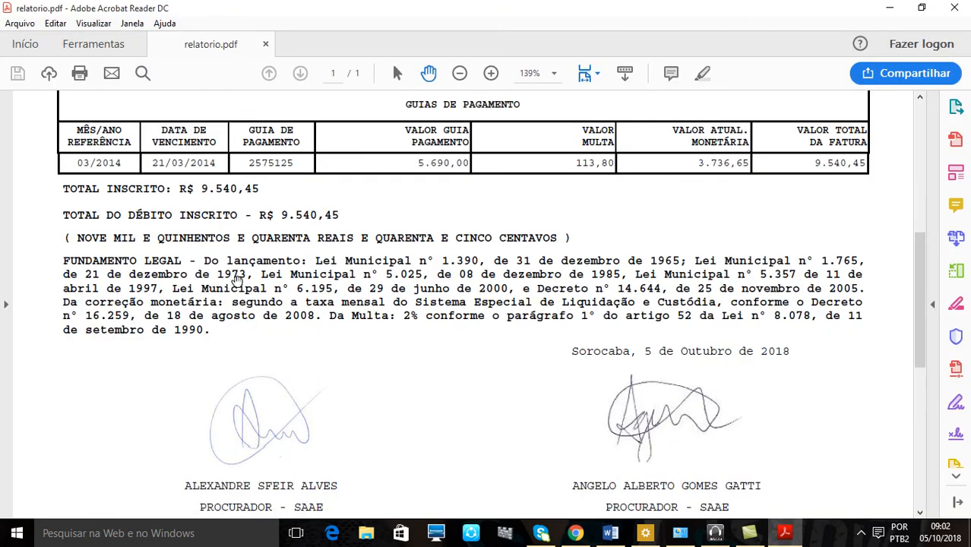
scroll(171, 302, up, 5)
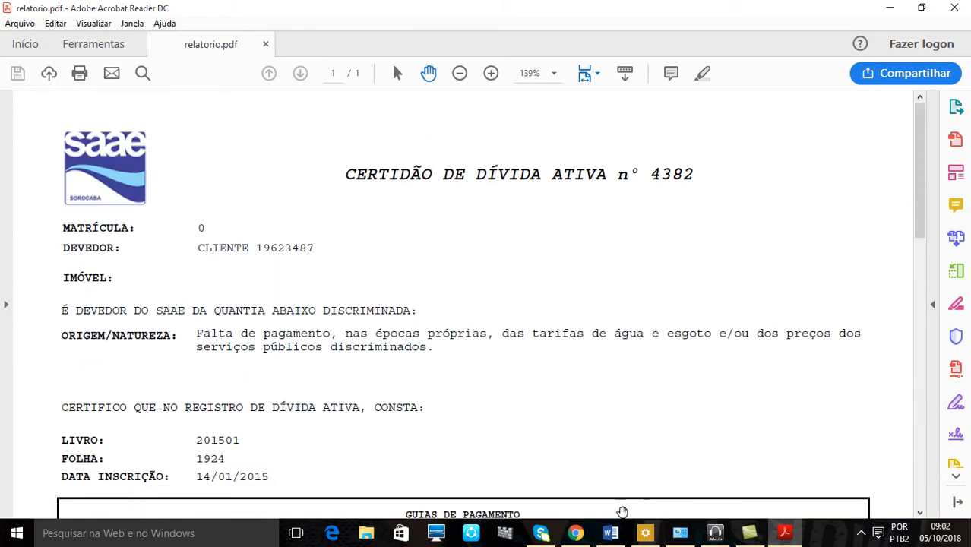
click(575, 532)
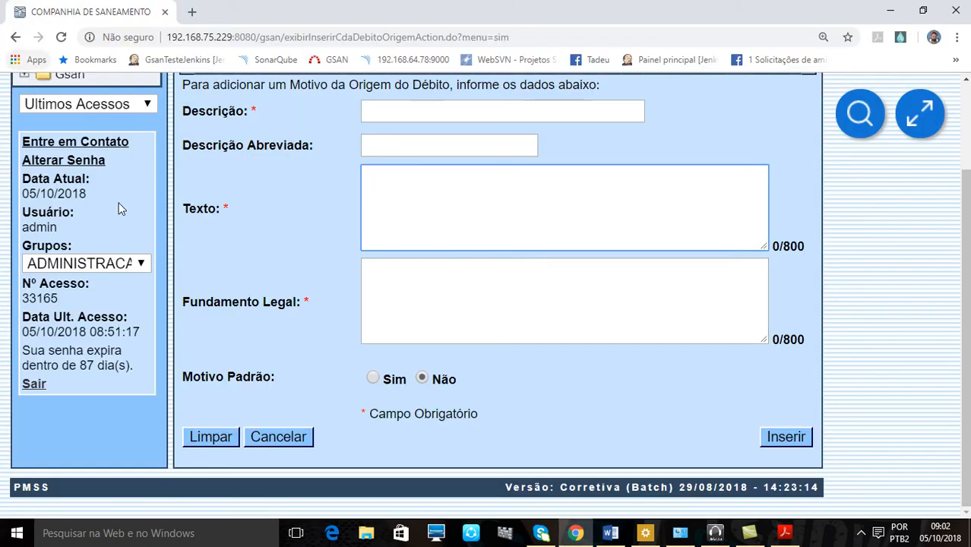
Step: Open Filtrar Debitos para Execucao Fiscal under Divida Ativa, Processo Juridico
scroll(119, 210, up, 3)
click(70, 187)
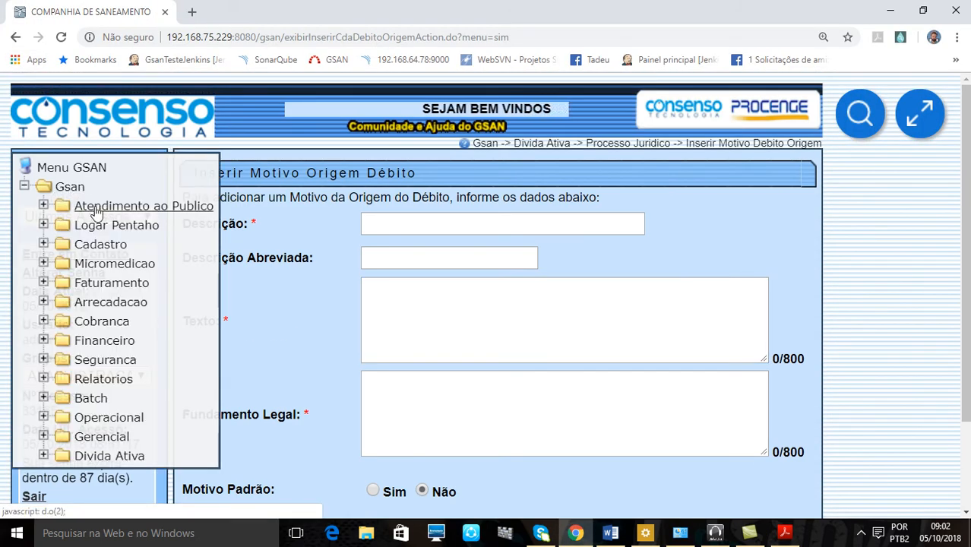
click(122, 456)
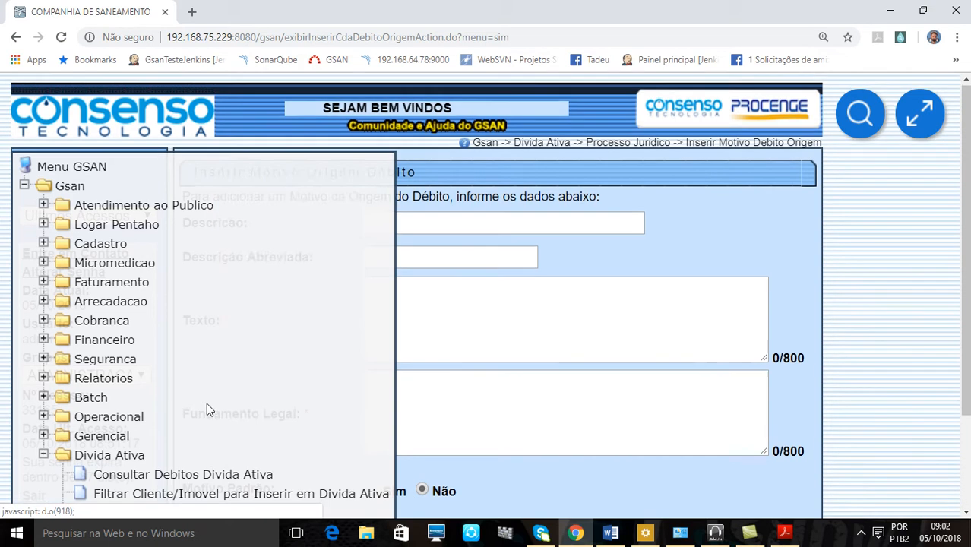
scroll(205, 402, down, 2)
click(144, 389)
scroll(190, 391, down, 2)
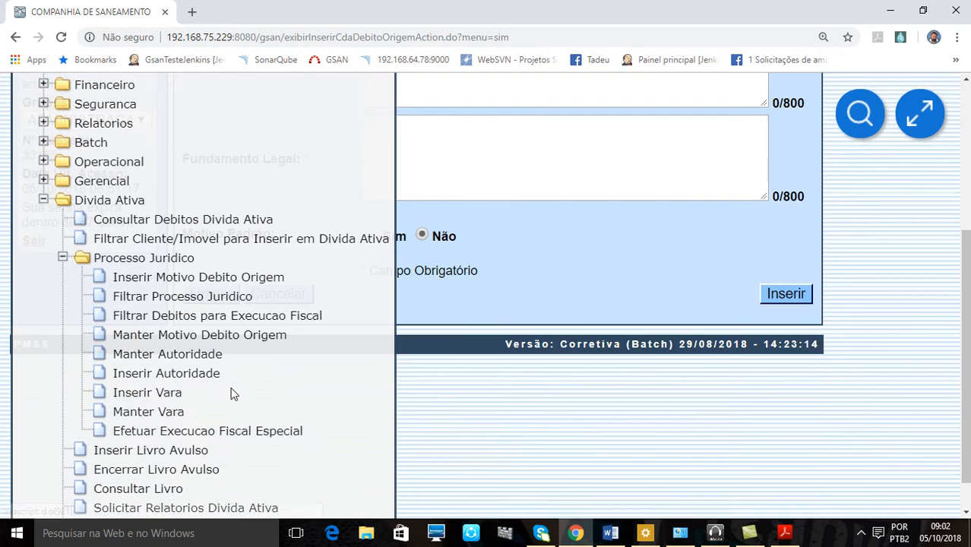
click(173, 305)
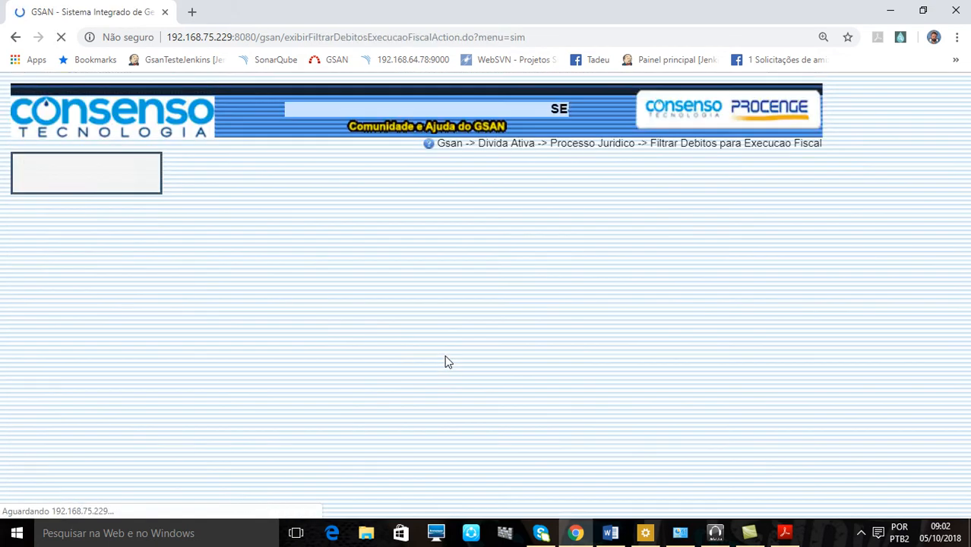
Step: Filter the debts with Tipo de Pessoa set to Física and Considerar Contas em Revisão set to Não
scroll(442, 360, down, 2)
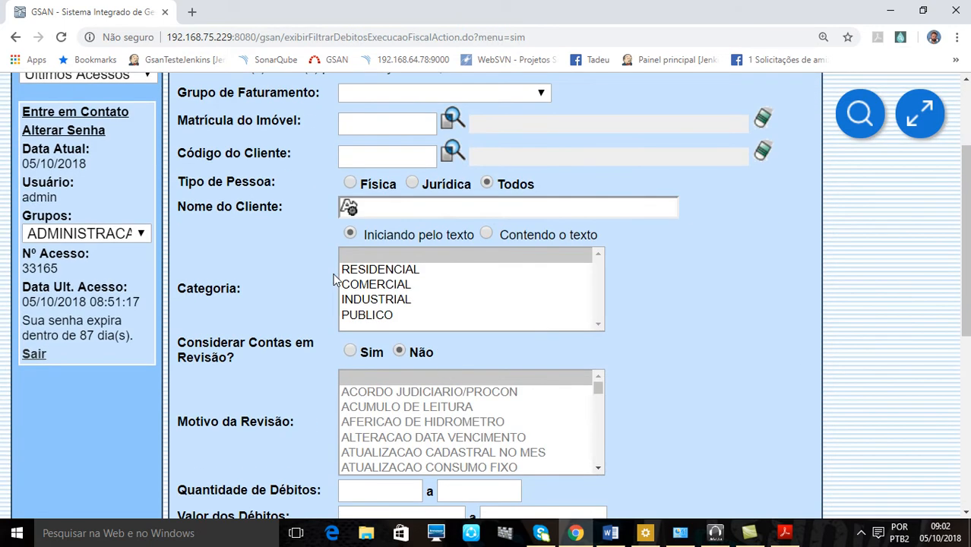
click(350, 351)
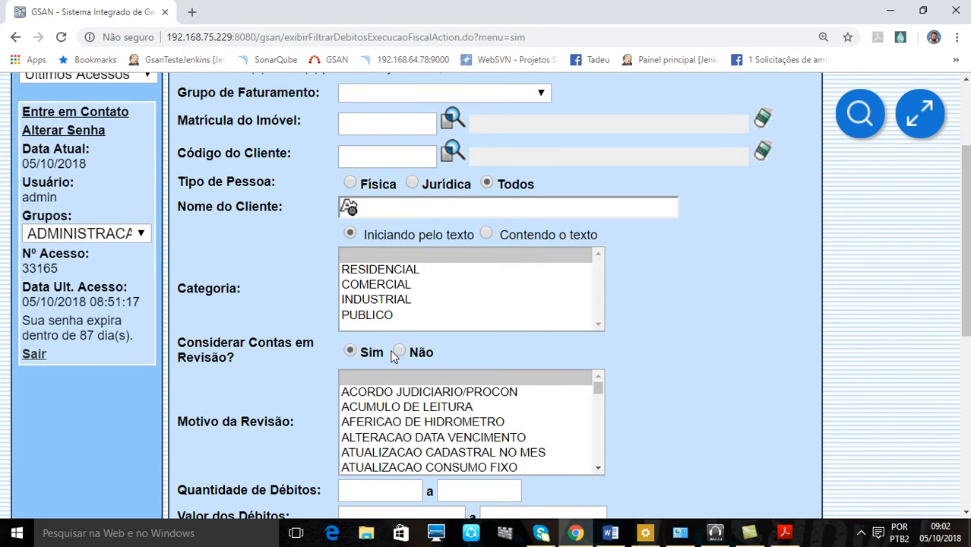
click(397, 352)
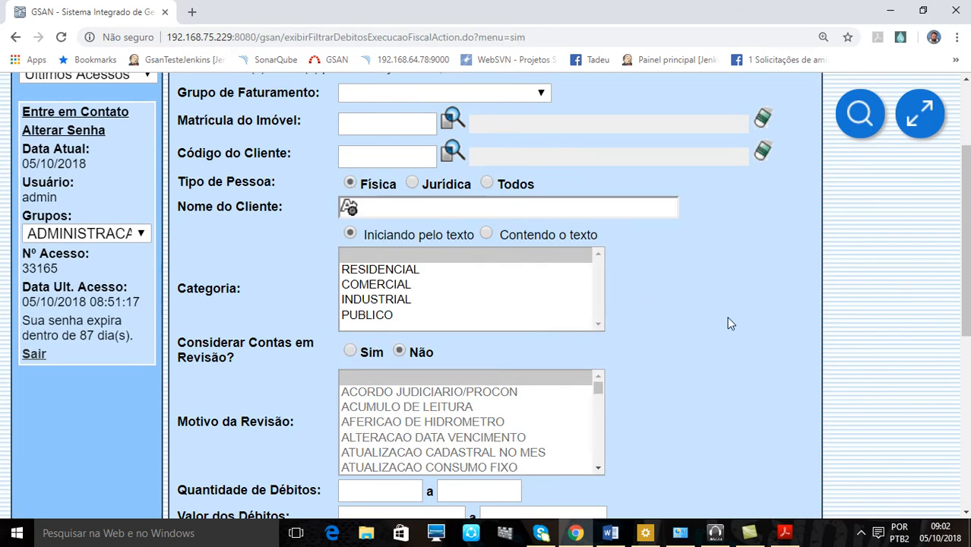
scroll(725, 317, down, 5)
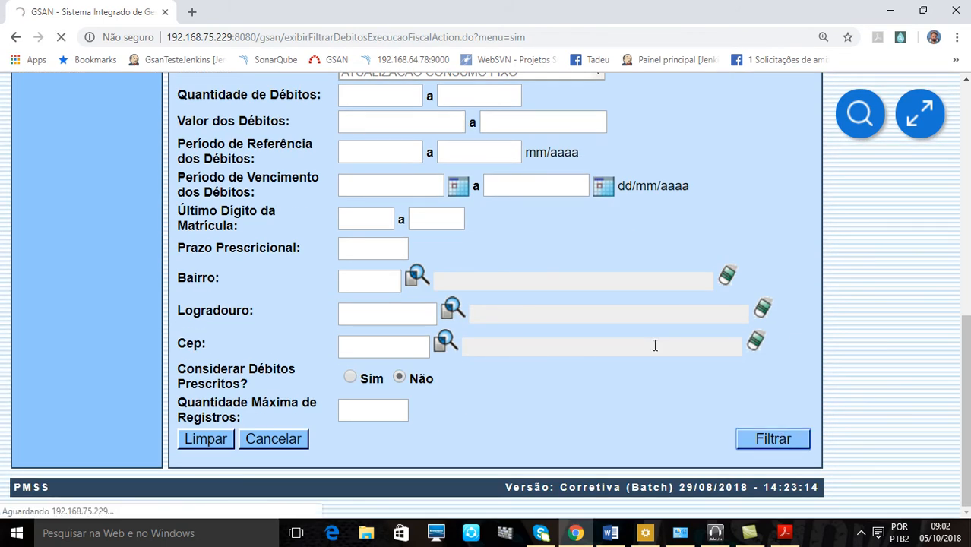
Step: Recheck the certificate in Acrobat Reader, return to GSAN and open the first listed client for individual execution
click(780, 537)
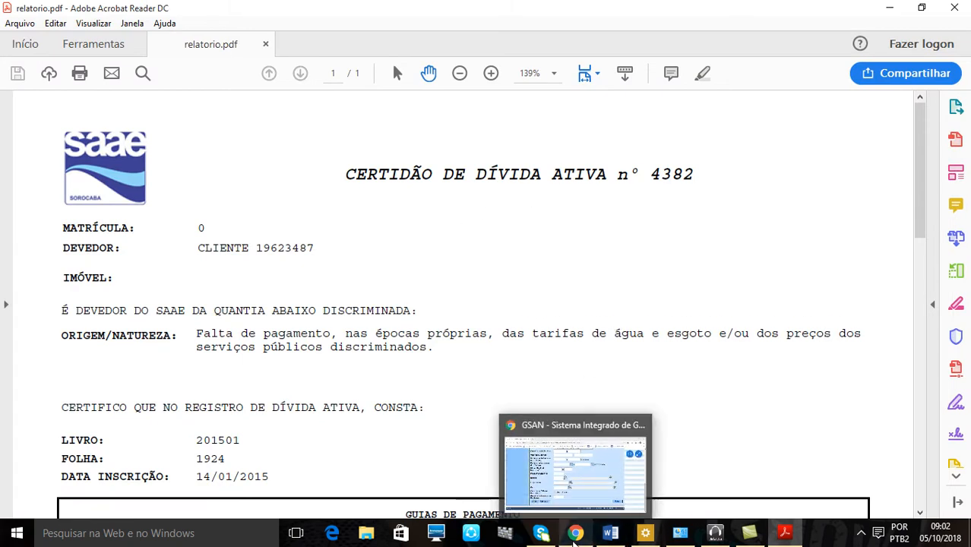
click(575, 534)
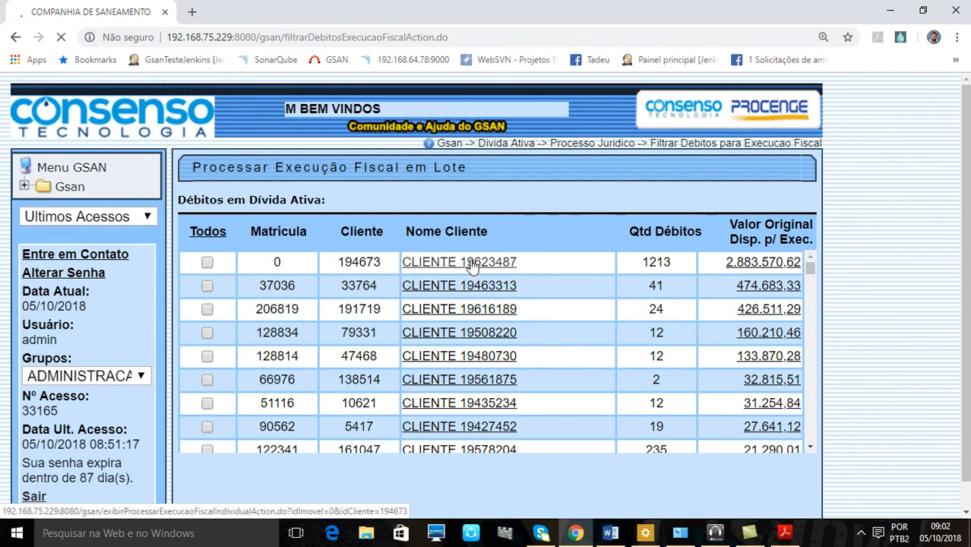
click(471, 263)
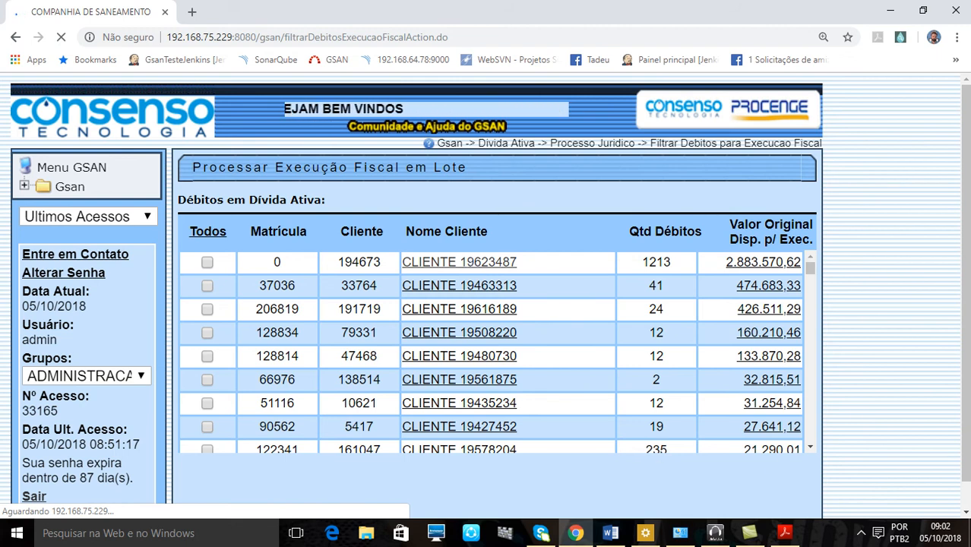
Step: Switch to Acrobat Reader and review the certificate's header, payment guide table, legal basis and signatures
click(784, 533)
scroll(680, 356, down, 12)
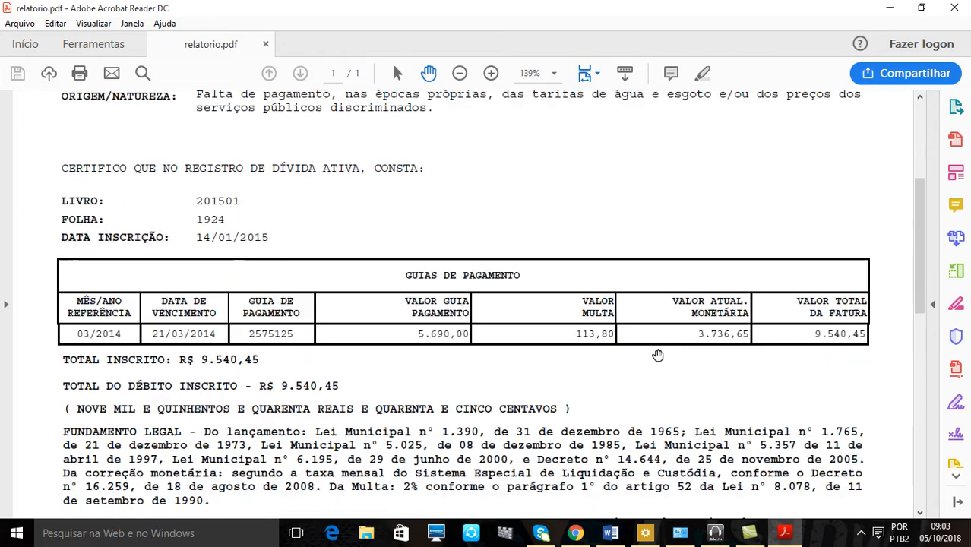
scroll(642, 352, down, 8)
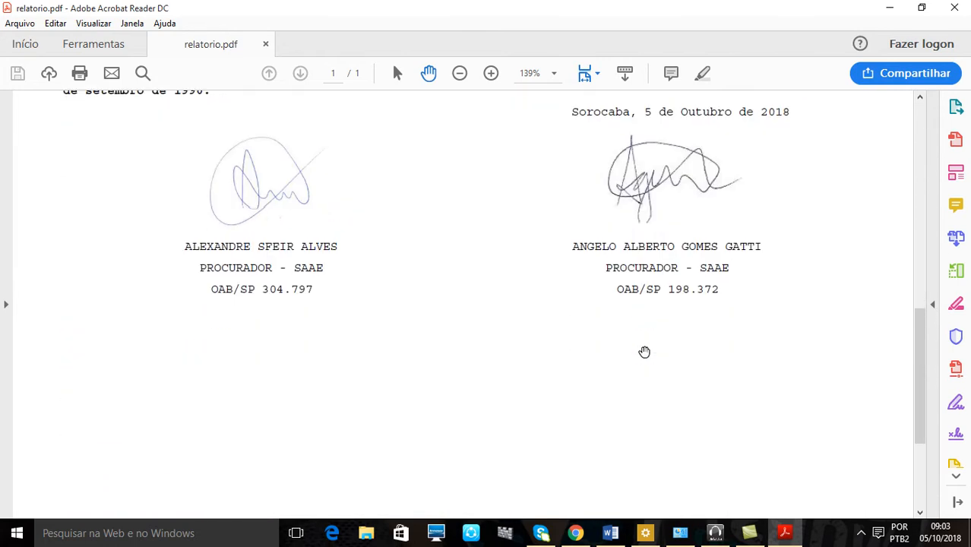
scroll(639, 354, up, 15)
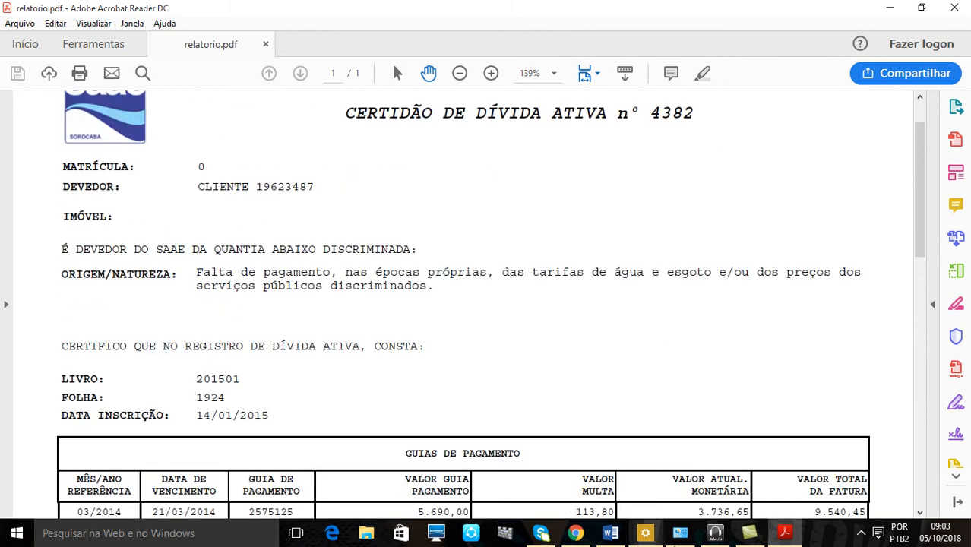
scroll(617, 352, down, 12)
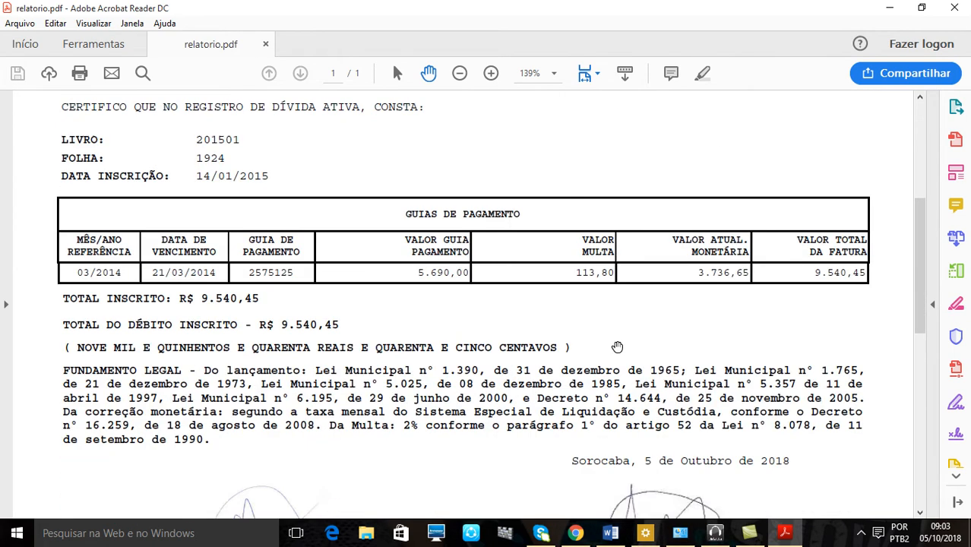
scroll(616, 349, down, 4)
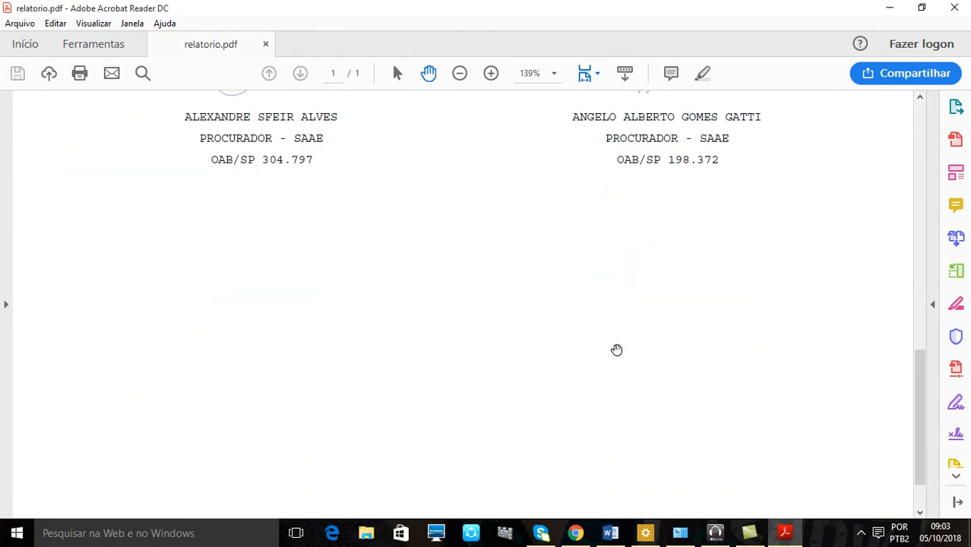
Step: Return to GSAN, open the first listed client for individual execution and select the 07/2014 payment guide worth 3.428,58
click(577, 535)
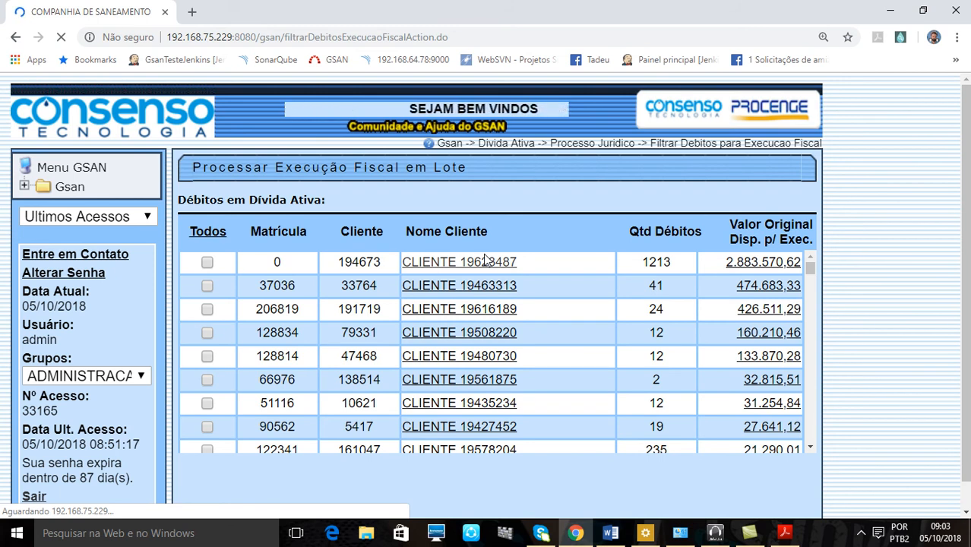
scroll(893, 372, down, 1)
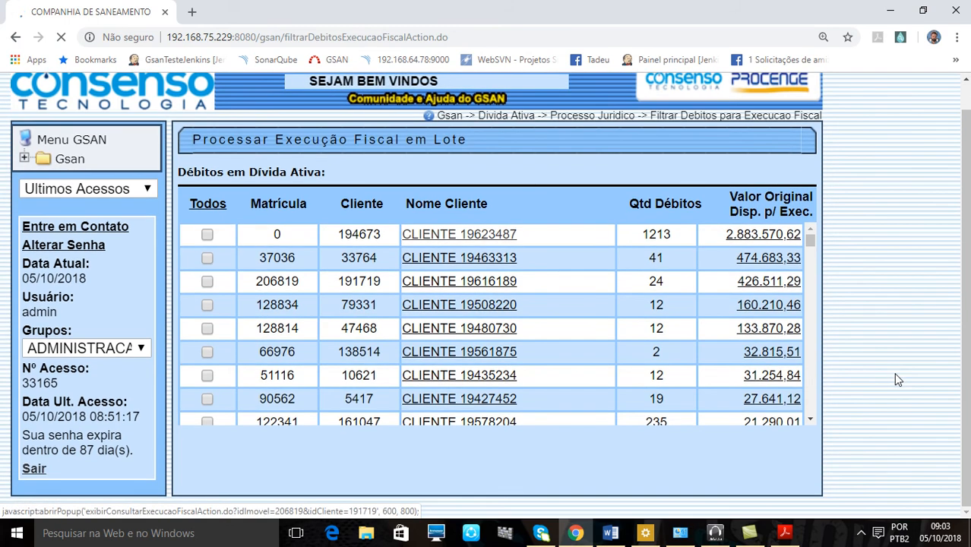
scroll(887, 377, up, 1)
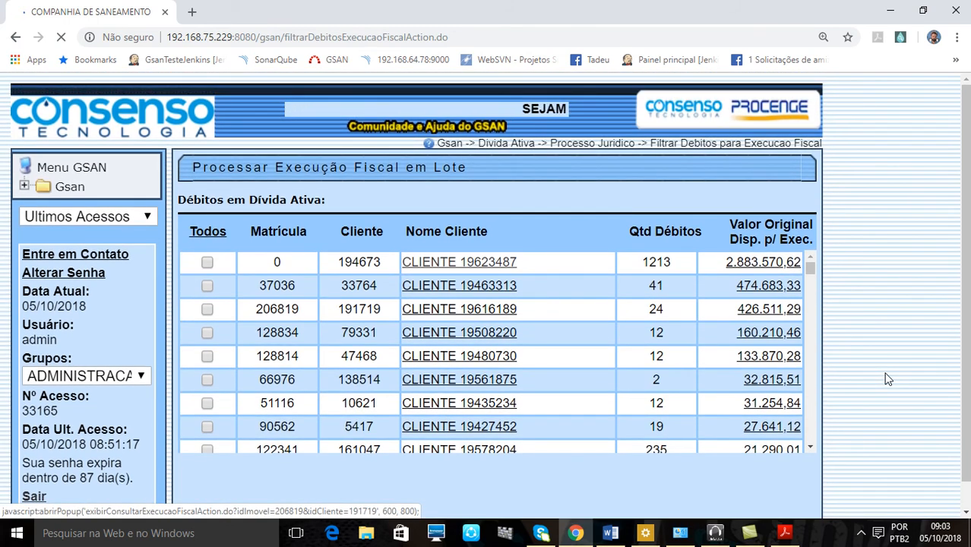
scroll(545, 273, down, 2)
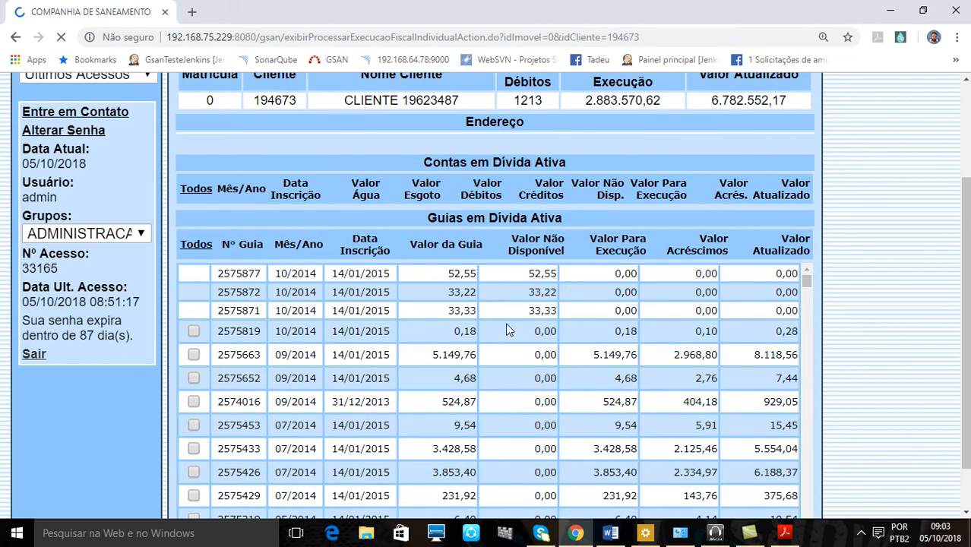
scroll(592, 353, down, 3)
scroll(752, 383, up, 1)
click(194, 378)
scroll(900, 394, down, 2)
scroll(900, 394, down, 2)
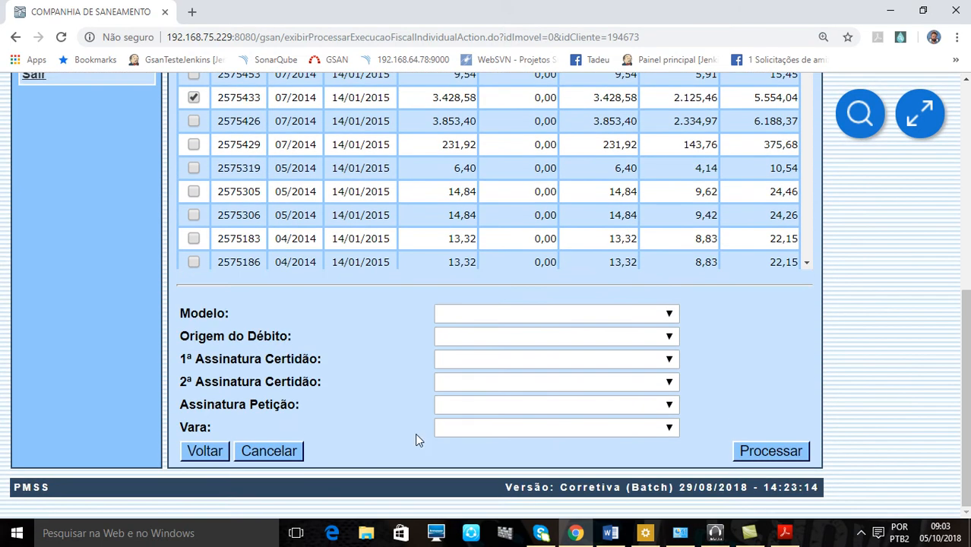
Step: Set Modelo to MODELO1 and Origem do Débito to DÉBITOS ACIMA DE 5 MIL for the individual execution
click(468, 314)
click(478, 354)
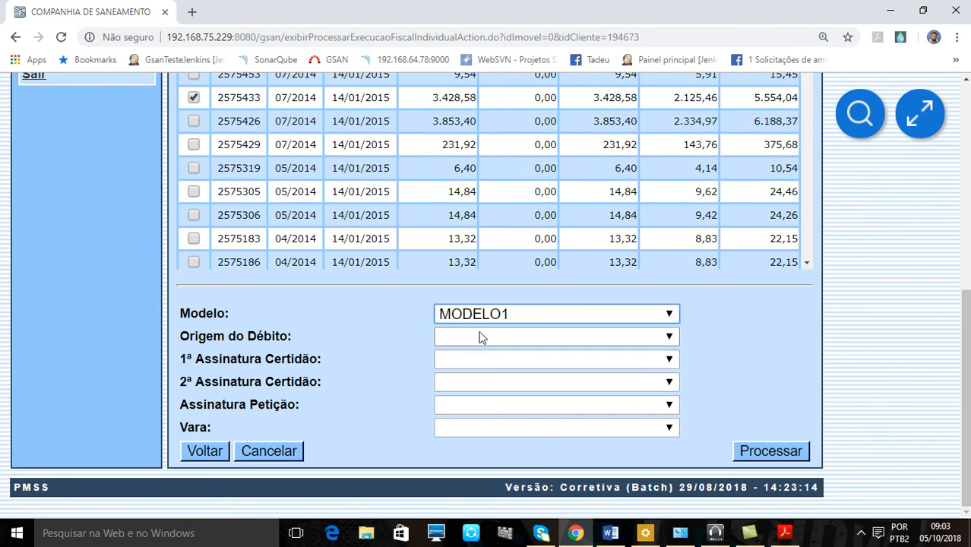
click(480, 335)
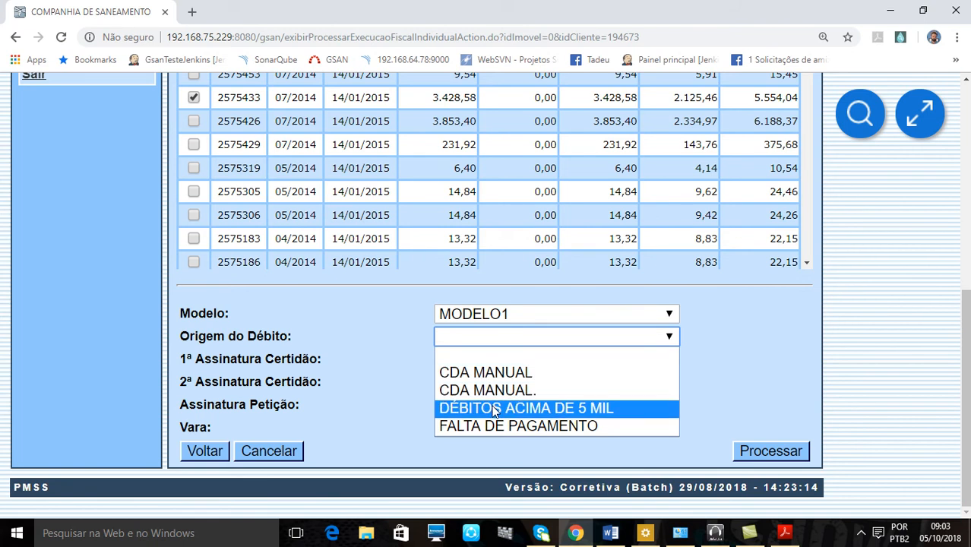
click(494, 408)
Step: Choose a signatory for each of 1ª Assinatura Certidão, 2ª Assinatura Certidão and Assinatura Petição
click(471, 365)
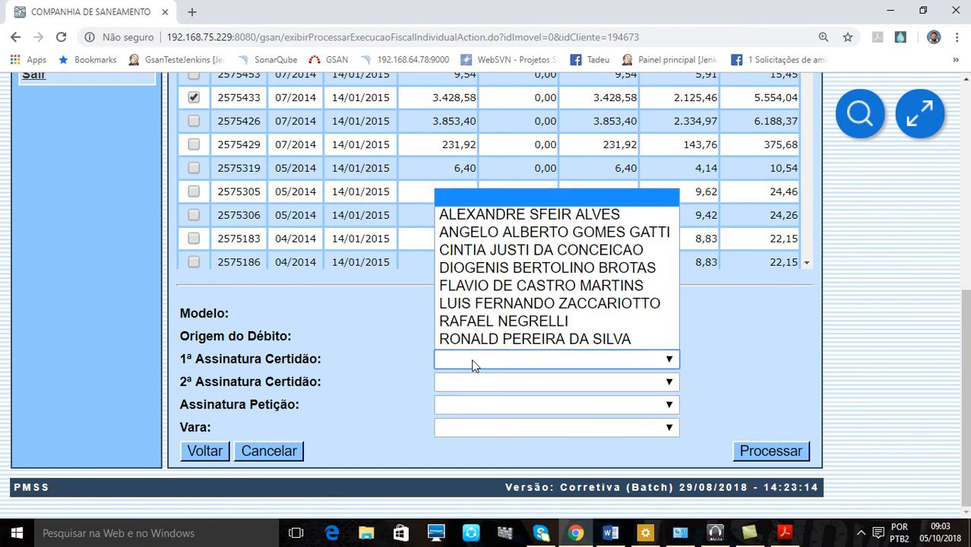
click(474, 293)
click(469, 382)
click(477, 326)
click(486, 405)
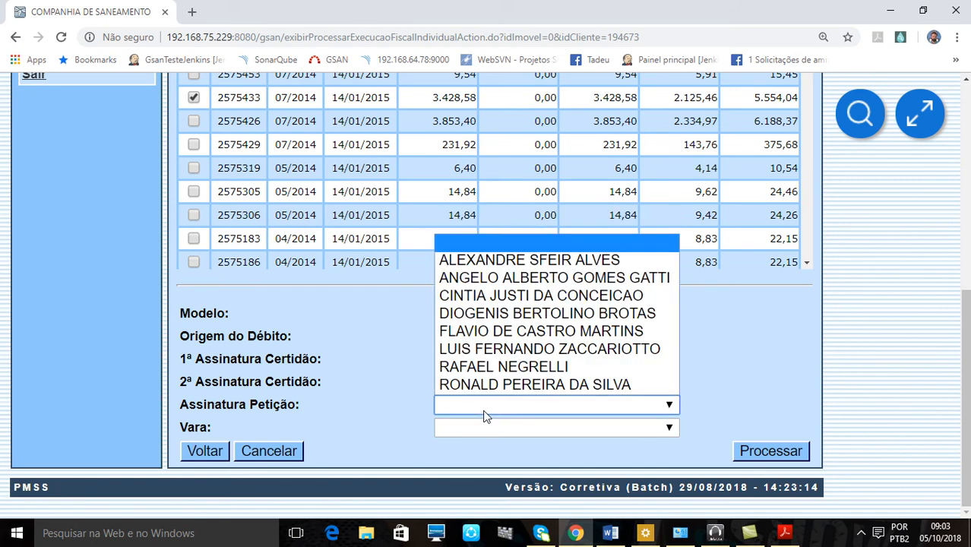
click(478, 384)
Step: Set Vara to FAZENDA PÚBLICA and process the individual fiscal execution
click(487, 429)
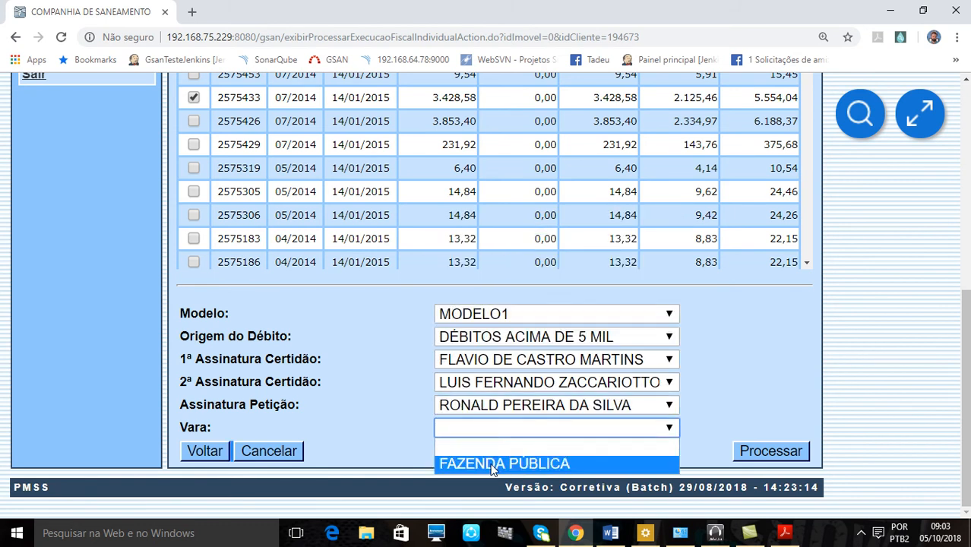
click(591, 457)
click(786, 454)
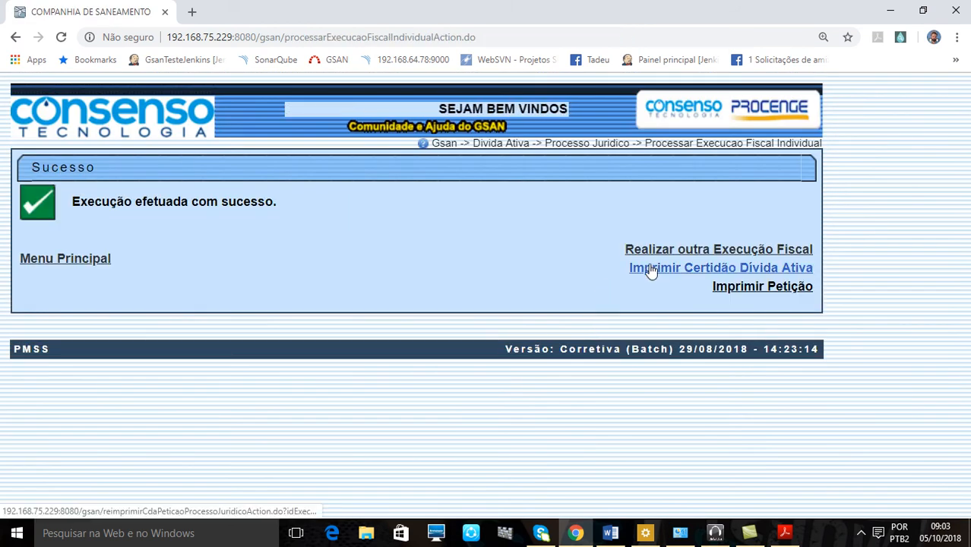
Step: Recheck the start of the earlier certificate in Acrobat Reader, return to GSAN and print the petition
click(784, 532)
scroll(608, 123, up, 15)
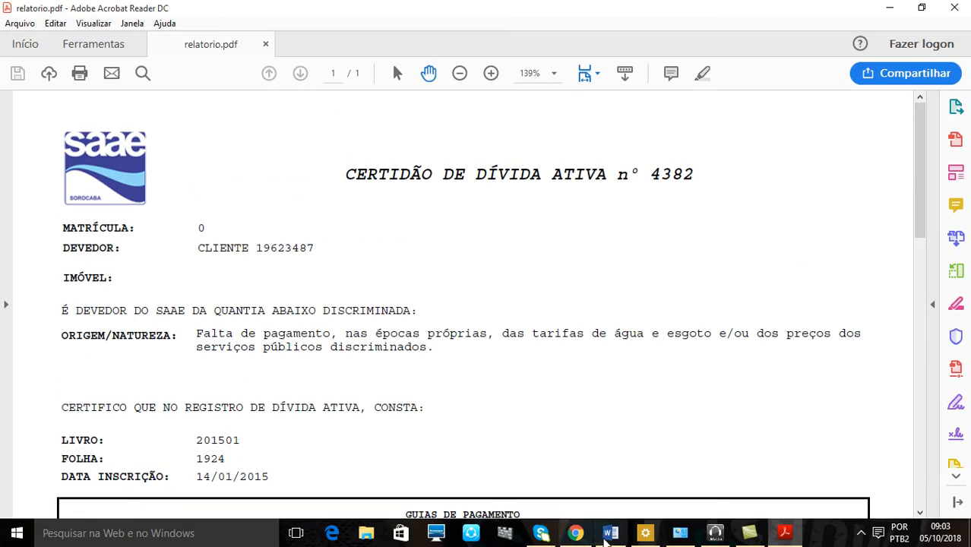
click(574, 532)
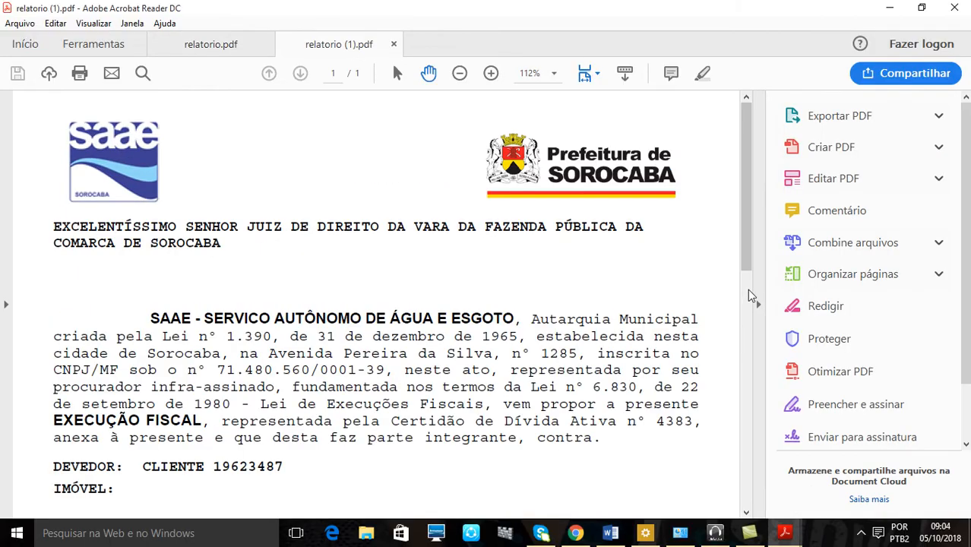
Step: Revisit the print options in GSAN, switch back to the petition in Acrobat Reader and collapse its tools pane
click(585, 534)
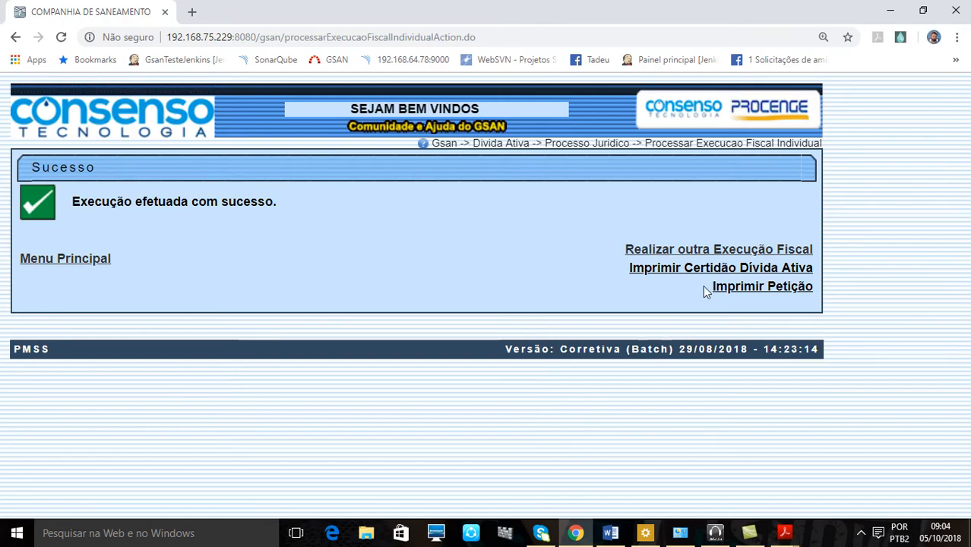
mouse_move(794, 535)
click(857, 463)
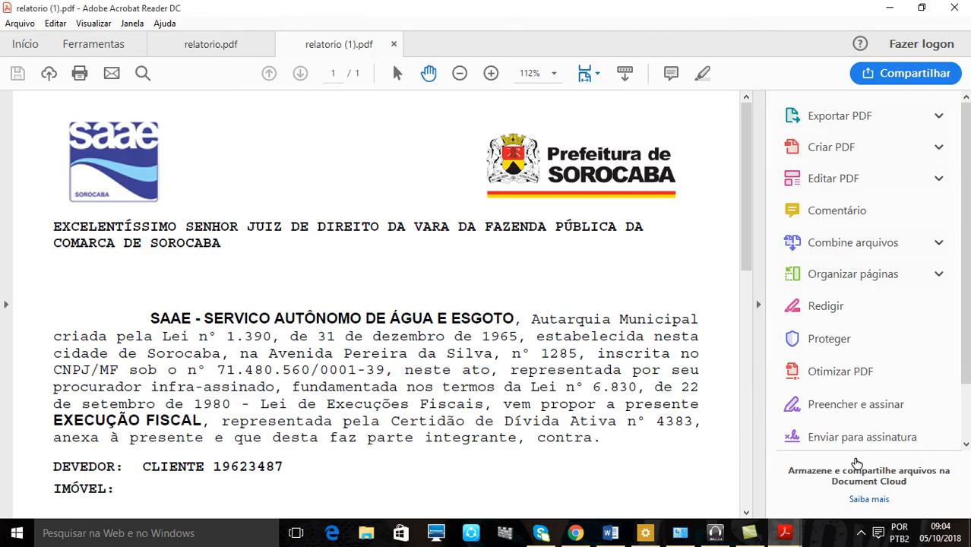
click(761, 308)
Step: Review the petition's court heading, opening paragraph, debtor, debt origin, claim value and signature
scroll(684, 322, down, 3)
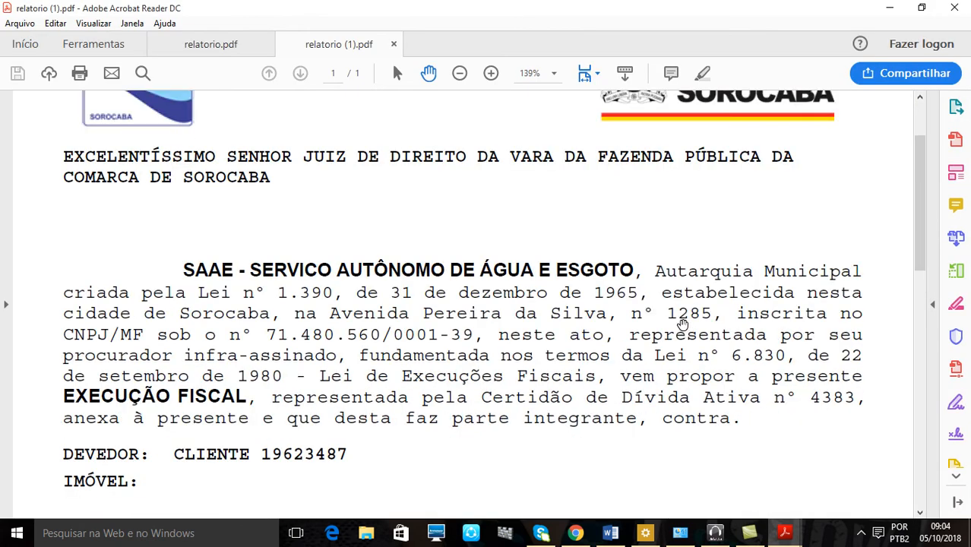
scroll(336, 253, up, 2)
scroll(389, 243, down, 10)
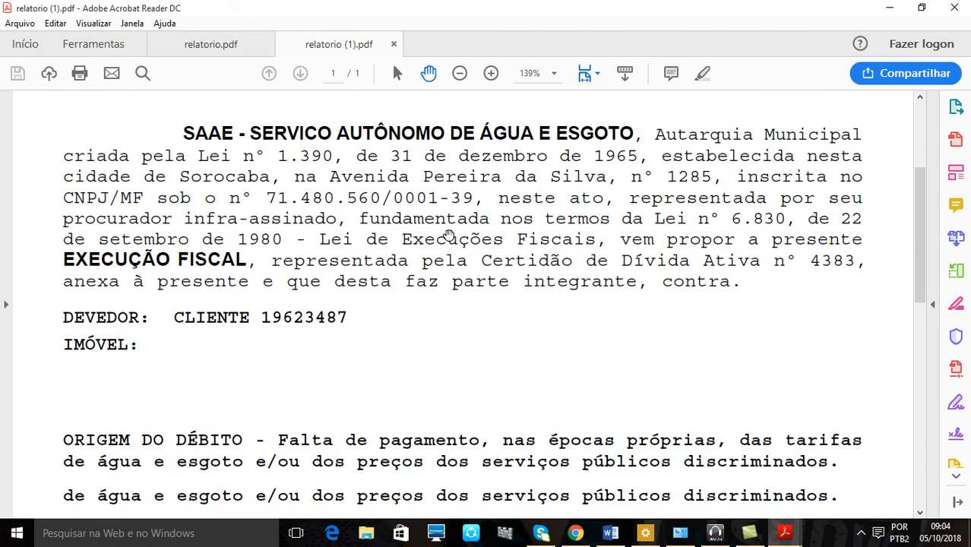
scroll(454, 236, down, 3)
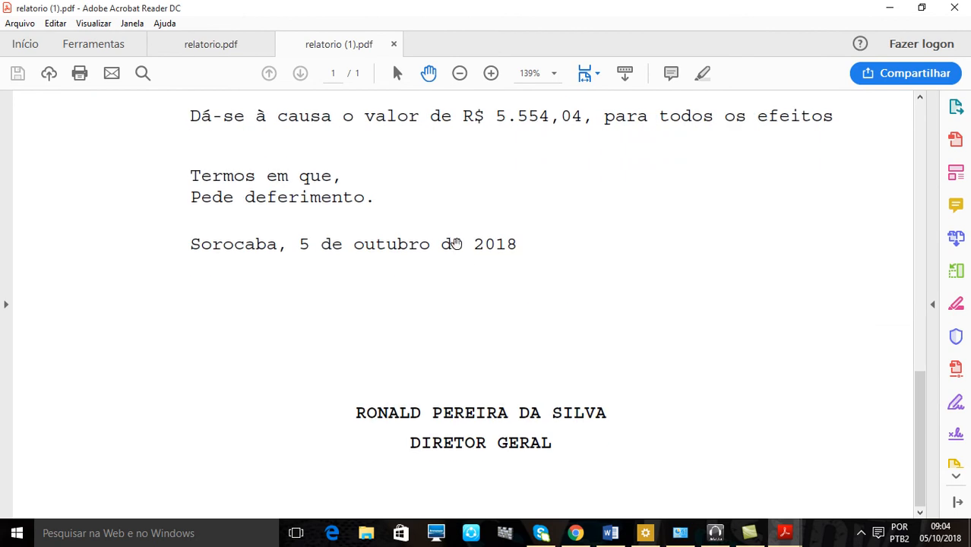
scroll(454, 240, up, 7)
scroll(455, 242, up, 9)
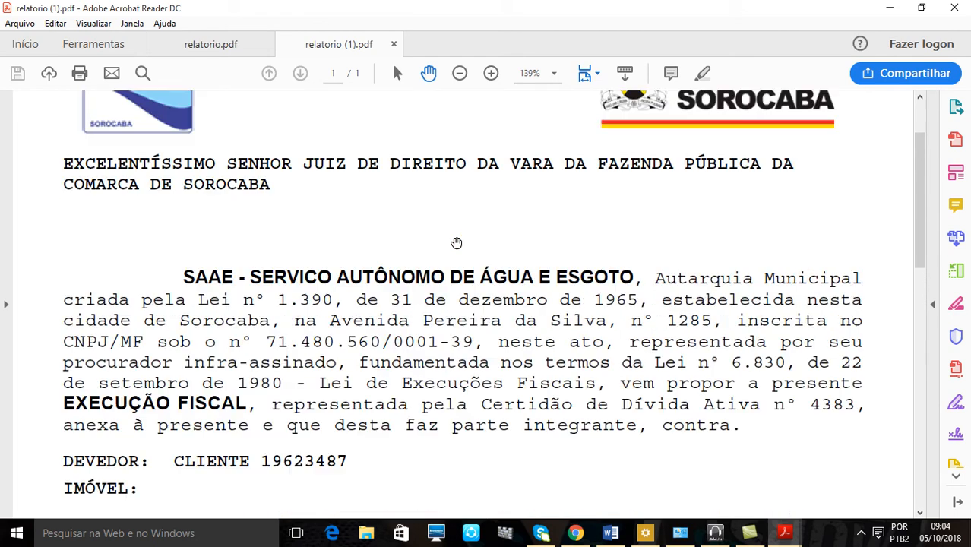
scroll(456, 240, down, 4)
scroll(456, 241, down, 4)
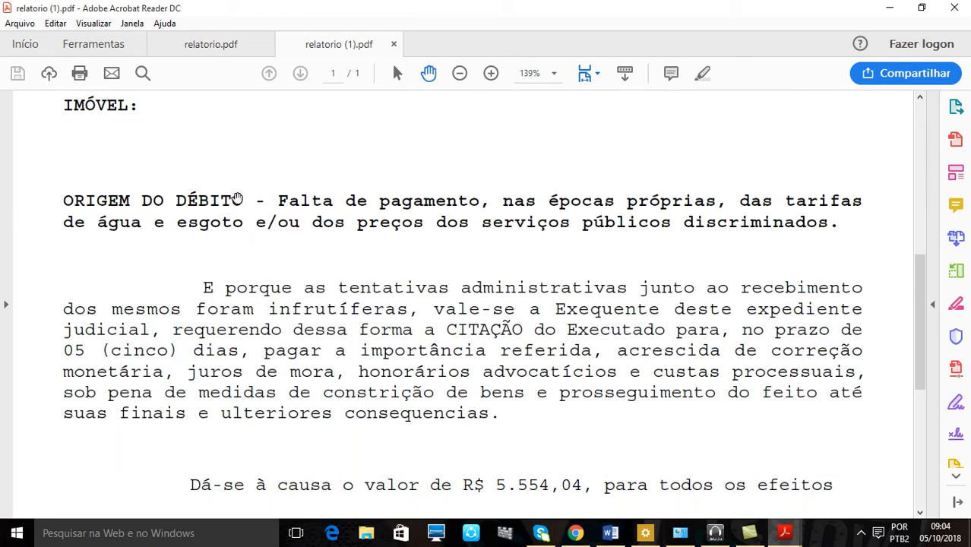
scroll(379, 305, down, 5)
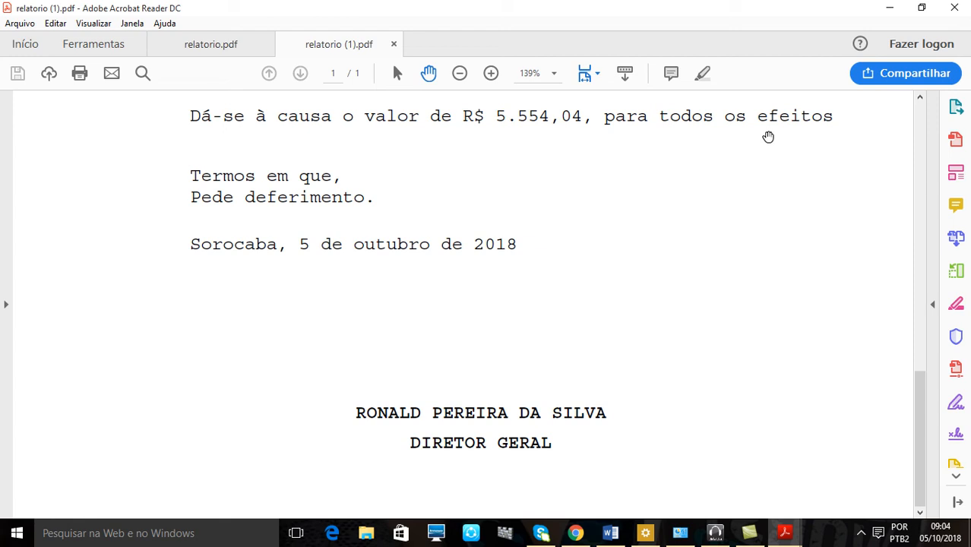
scroll(672, 300, up, 10)
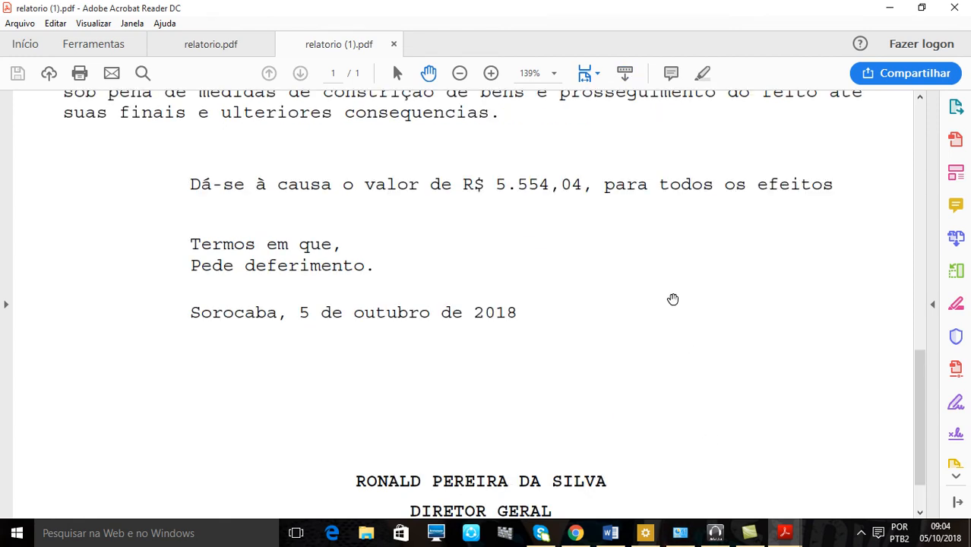
scroll(672, 298, up, 5)
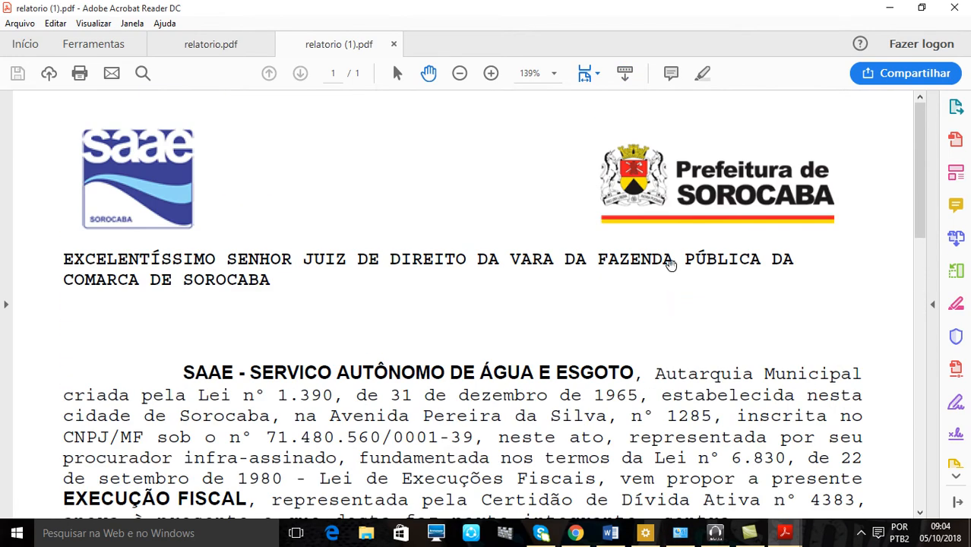
Step: Close the petition document, and close Acrobat Reader with the remaining certificate to return to GSAN
click(959, 11)
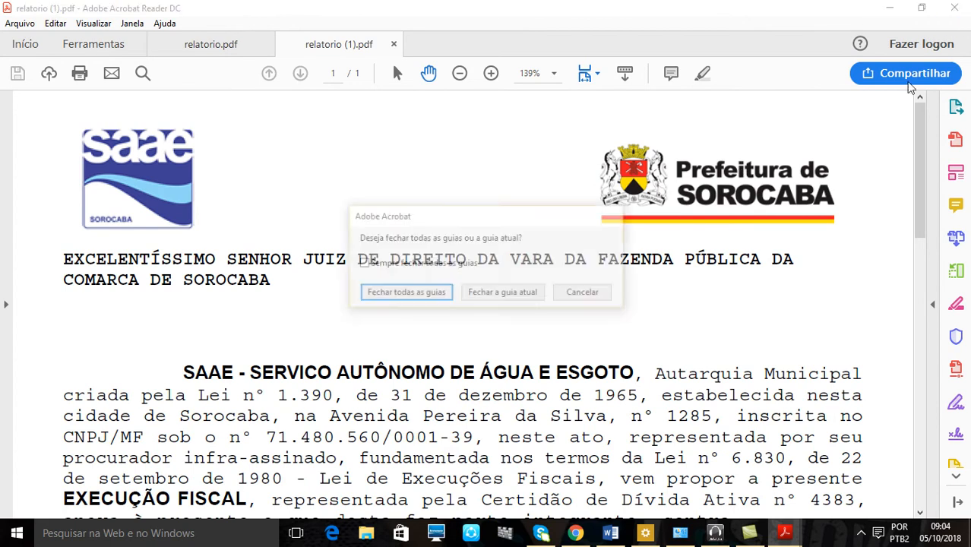
click(503, 294)
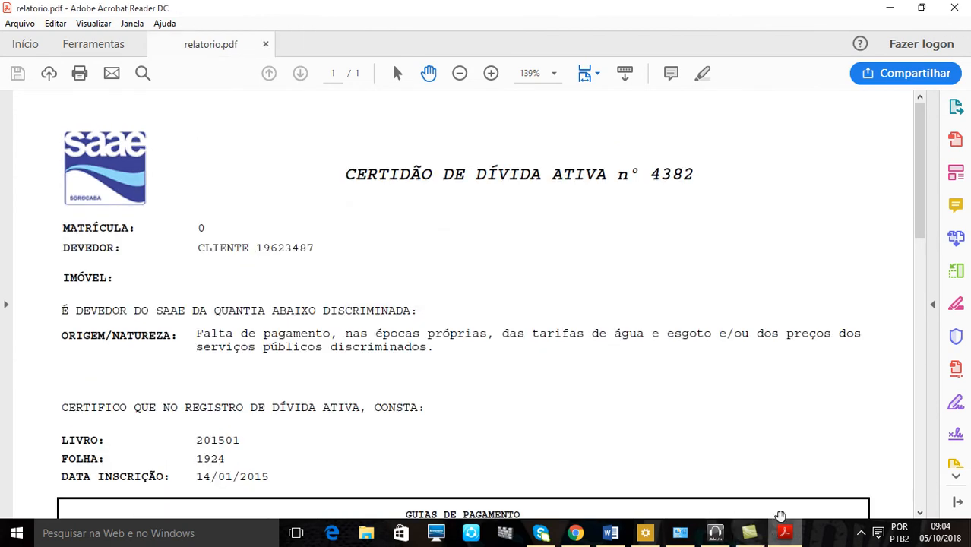
click(950, 9)
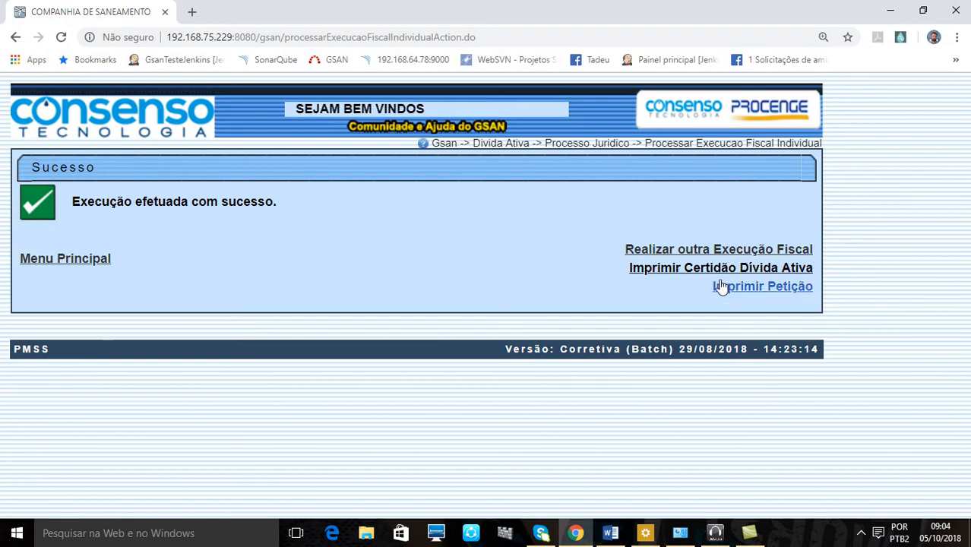
Step: Start another fiscal execution and filter the debts with Considerar Contas em Revisão set to Não
click(664, 253)
scroll(400, 212, down, 2)
click(354, 353)
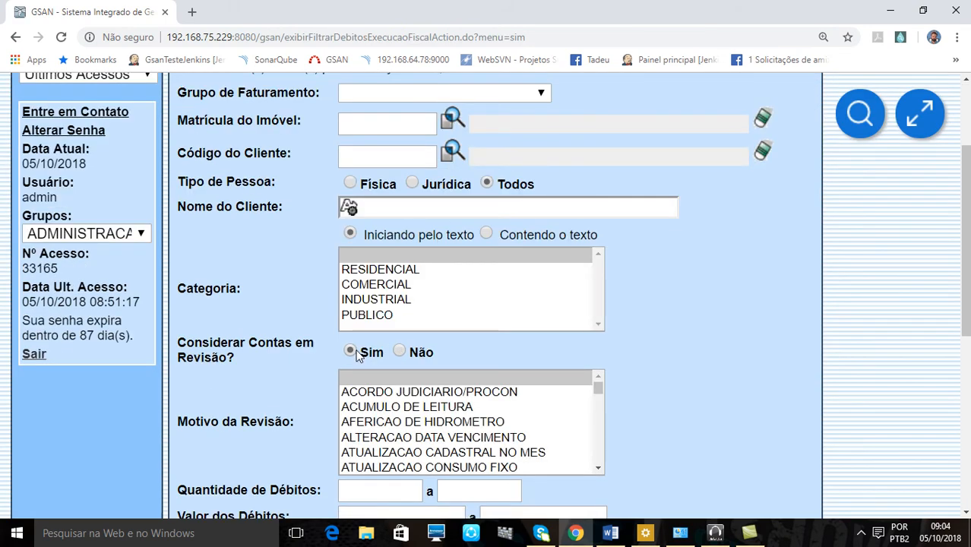
click(401, 351)
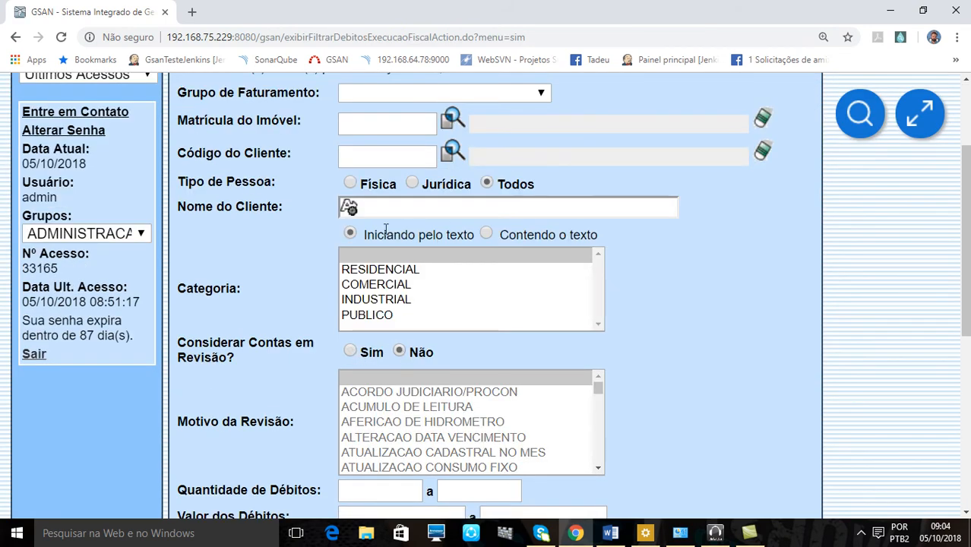
scroll(845, 391, down, 5)
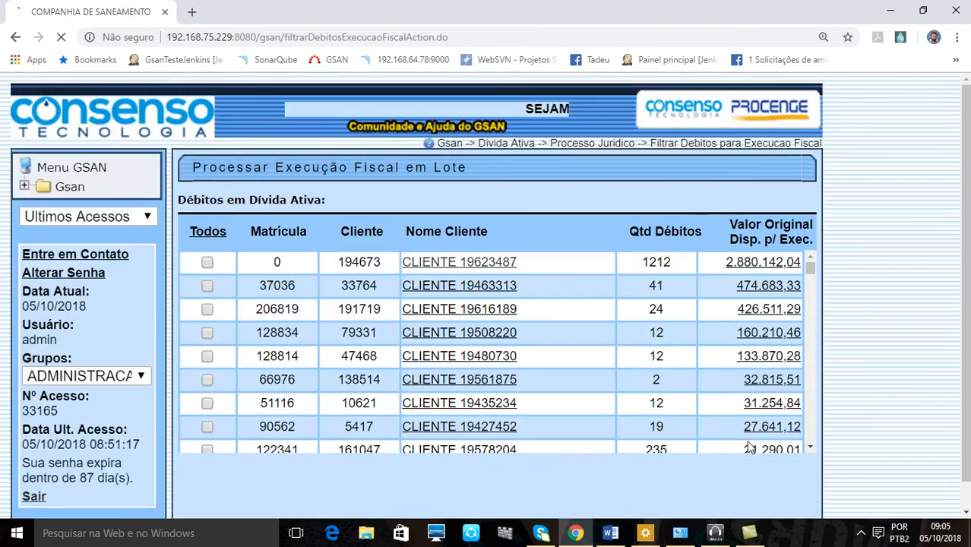
Step: Examine the batch execution list and its form fields, trying out individual client selection and the Todos toggle
scroll(916, 407, down, 1)
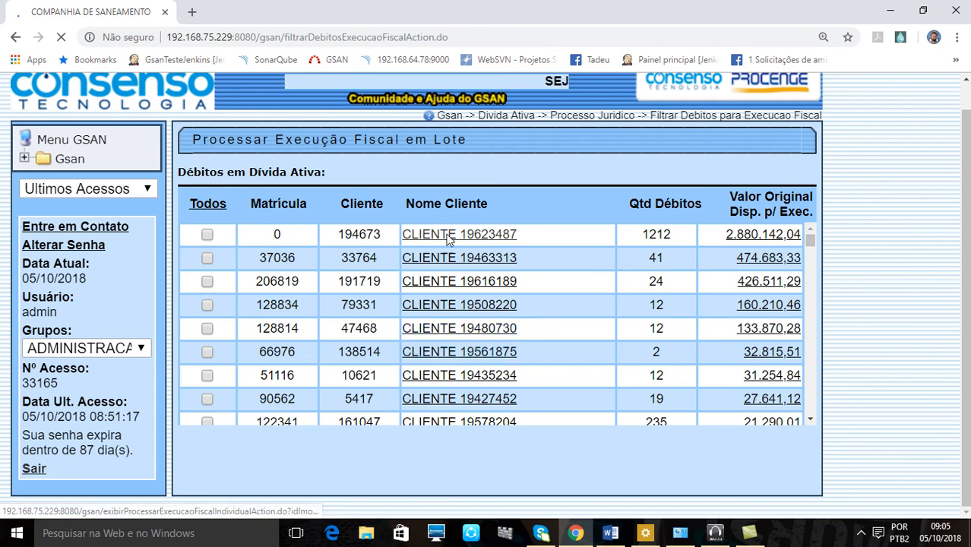
scroll(886, 273, up, 1)
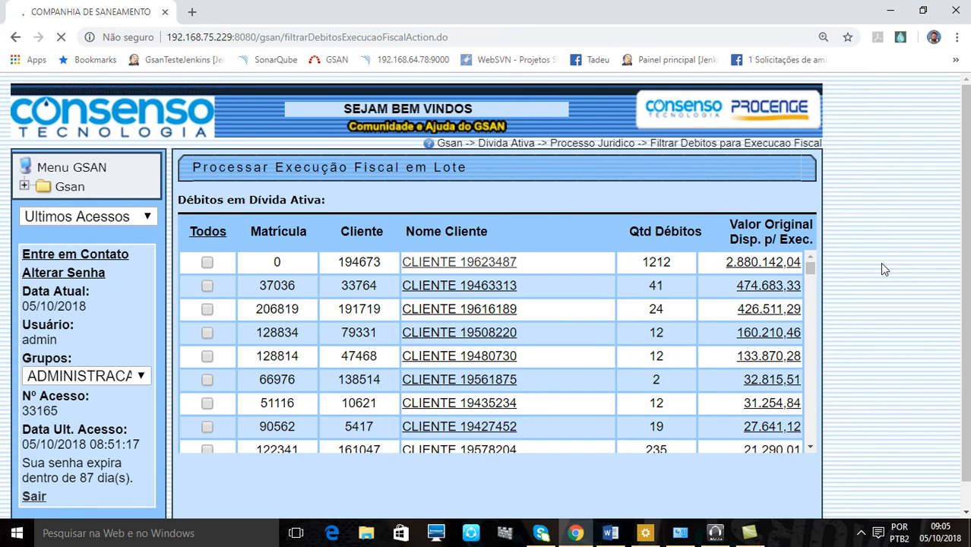
scroll(878, 259, down, 3)
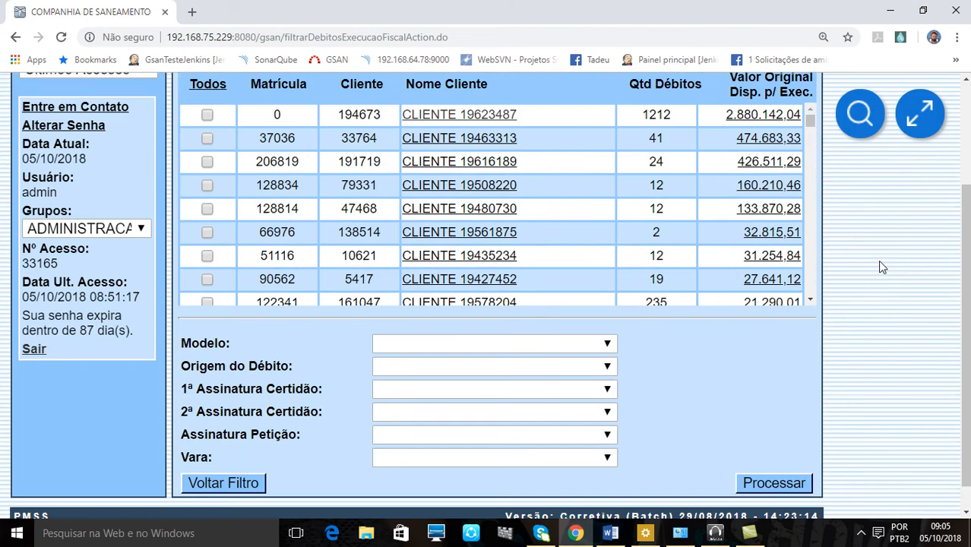
scroll(889, 364, up, 3)
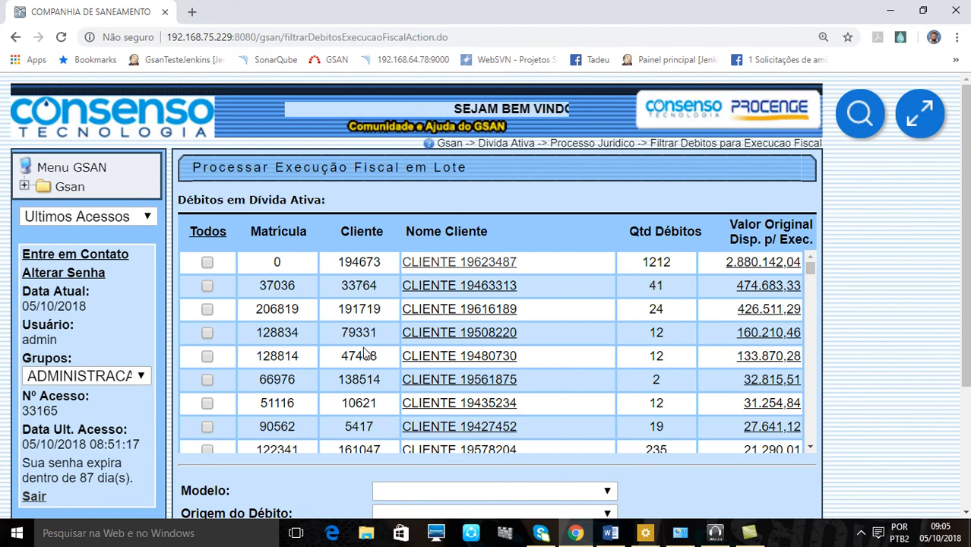
click(207, 427)
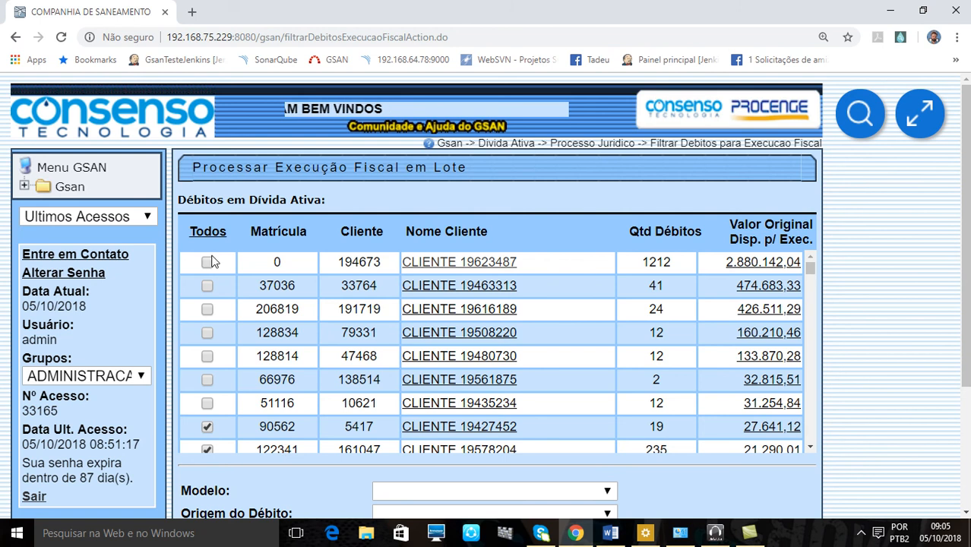
click(207, 233)
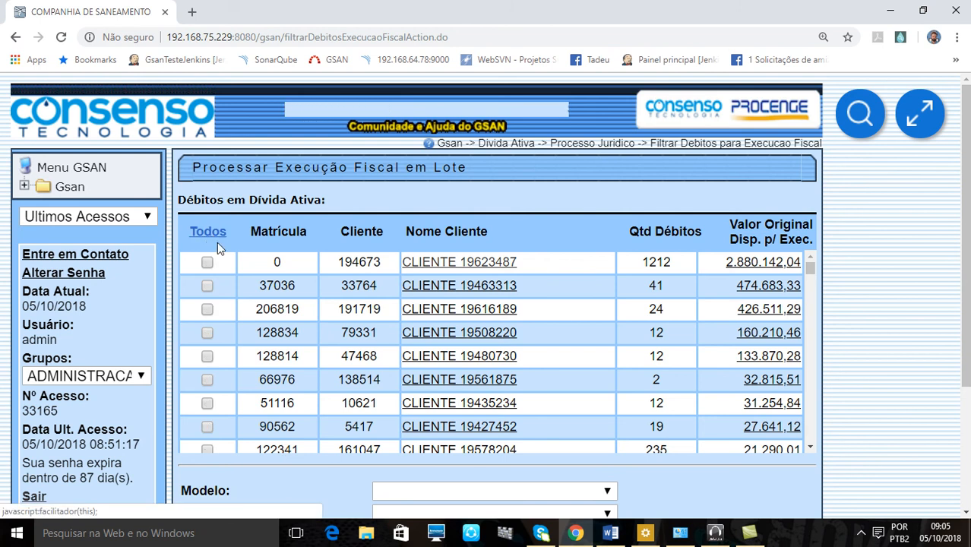
Step: Select the two clients with available original values of 4.053,92 and 3.959,55 in the batch execution list
scroll(698, 336, down, 10)
scroll(705, 357, down, 10)
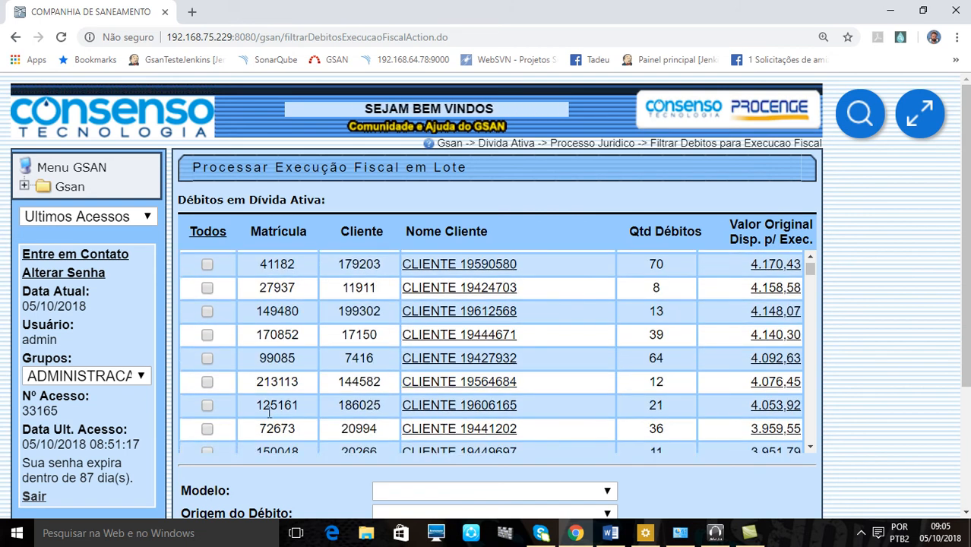
click(206, 404)
click(207, 428)
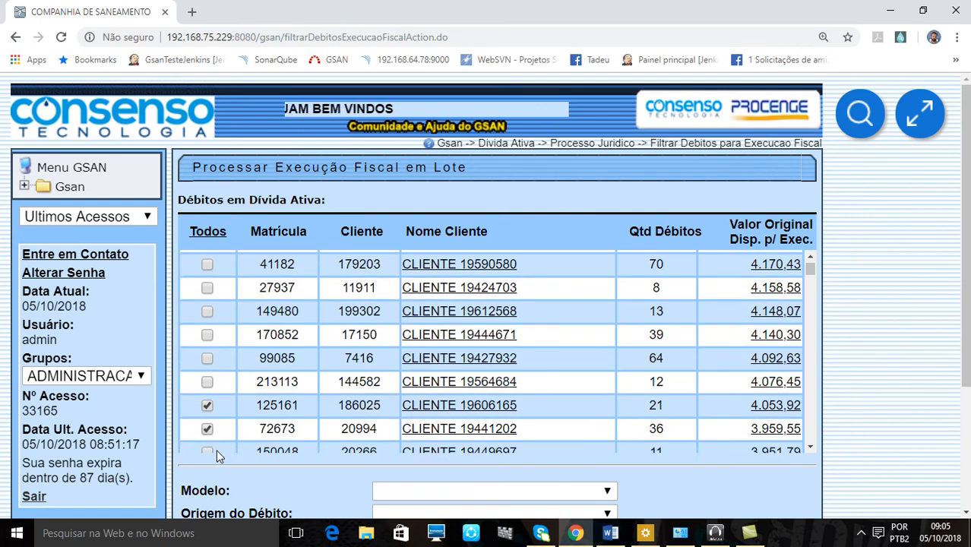
Step: Set the batch execution's Modelo to MODELO1 and Origem do Débito to FALTA DE PAGAMENTO
scroll(917, 424, down, 2)
click(452, 319)
click(433, 347)
click(433, 341)
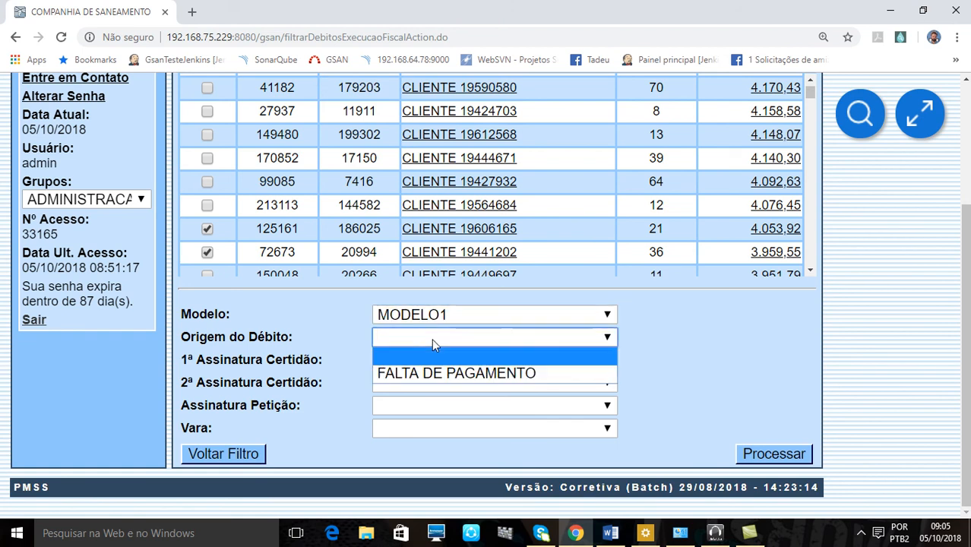
click(450, 375)
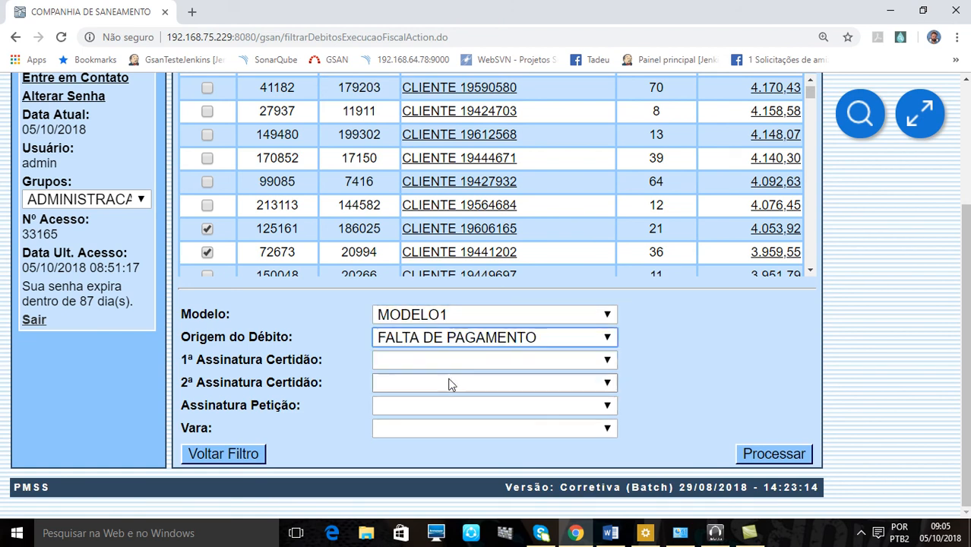
Step: Choose the signatories for the first and second certificate signatures and for the petition signature
click(400, 363)
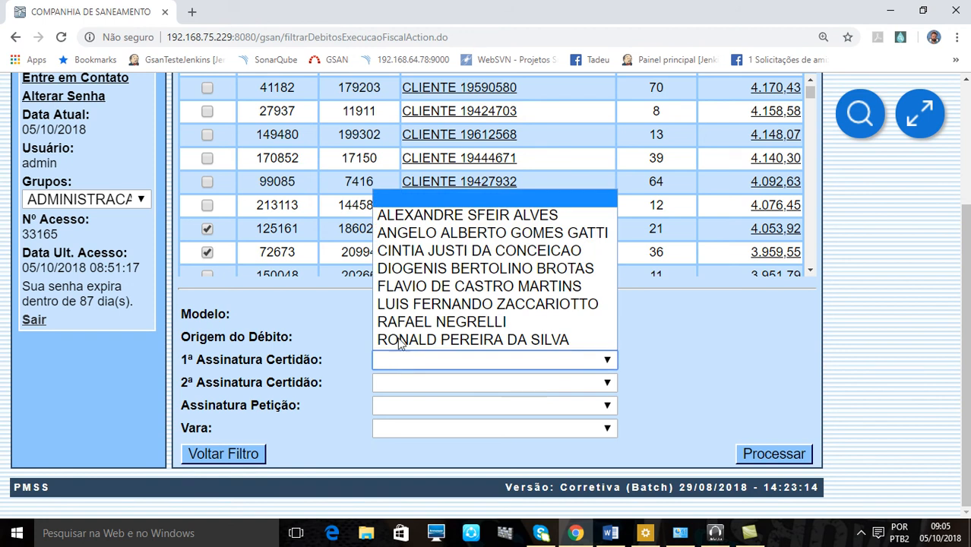
click(416, 292)
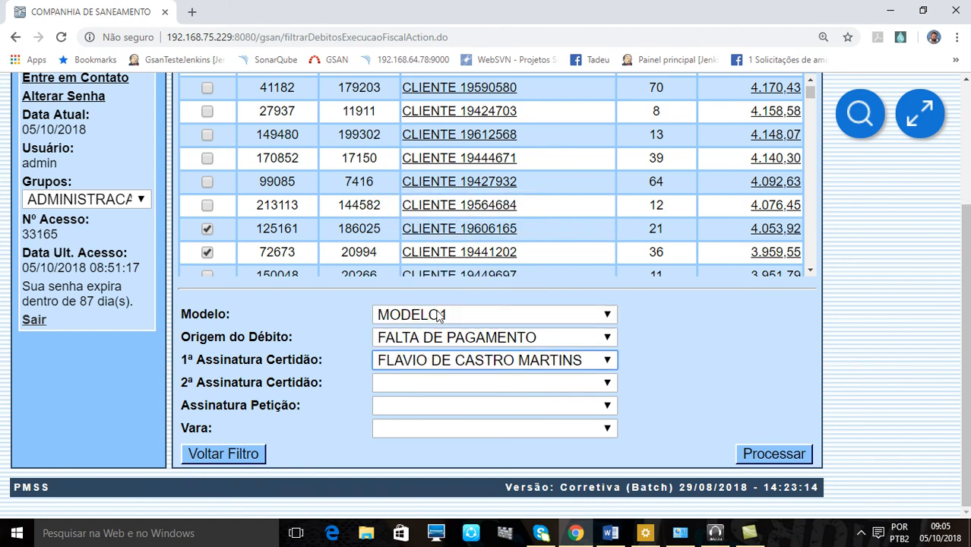
click(438, 386)
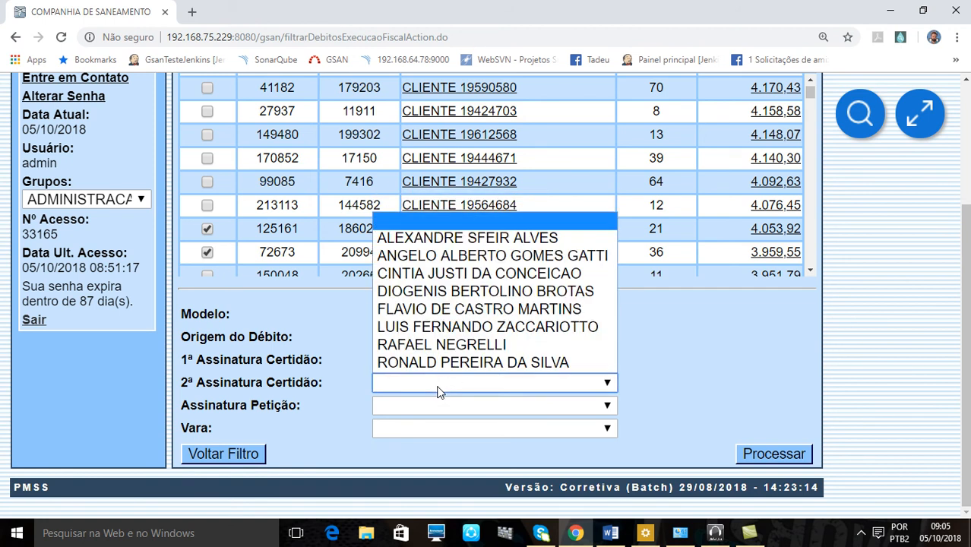
click(449, 292)
click(413, 407)
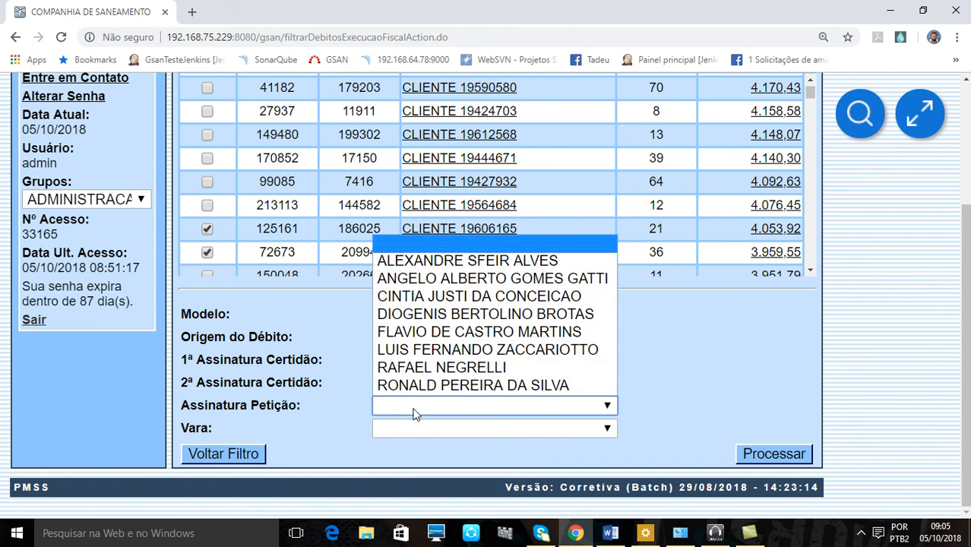
click(416, 367)
Step: Set Vara to FAZENDA PÚBLICA, and process the batch fiscal execution, confirming the processing
click(416, 434)
click(425, 463)
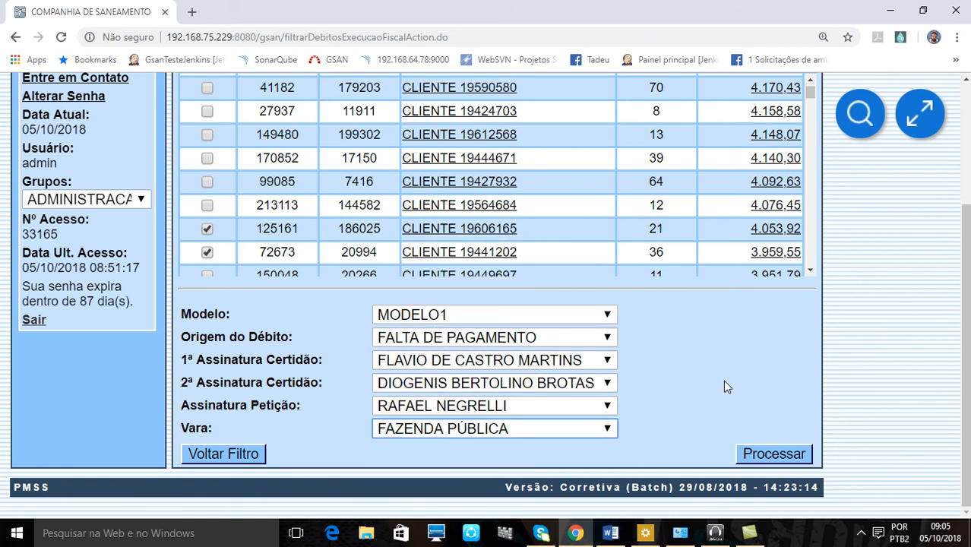
click(759, 458)
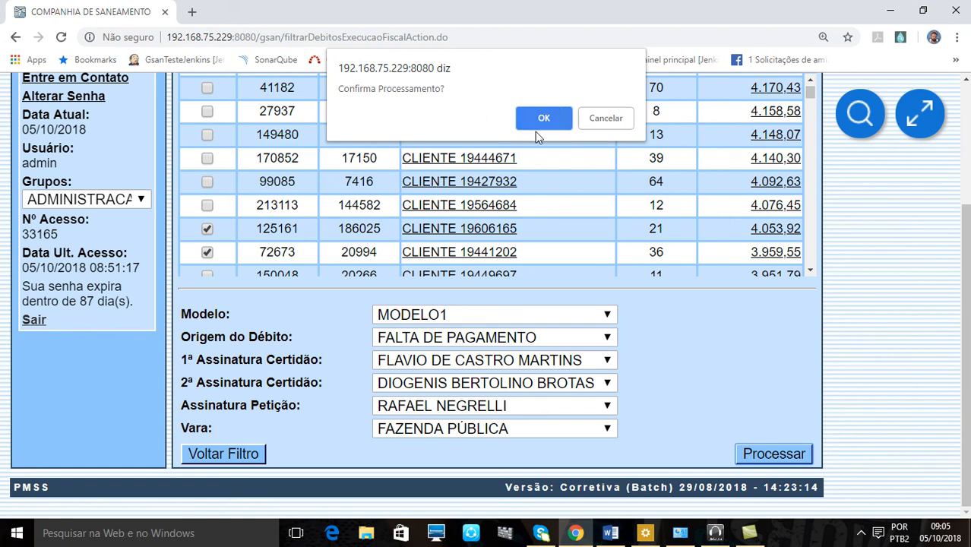
click(554, 116)
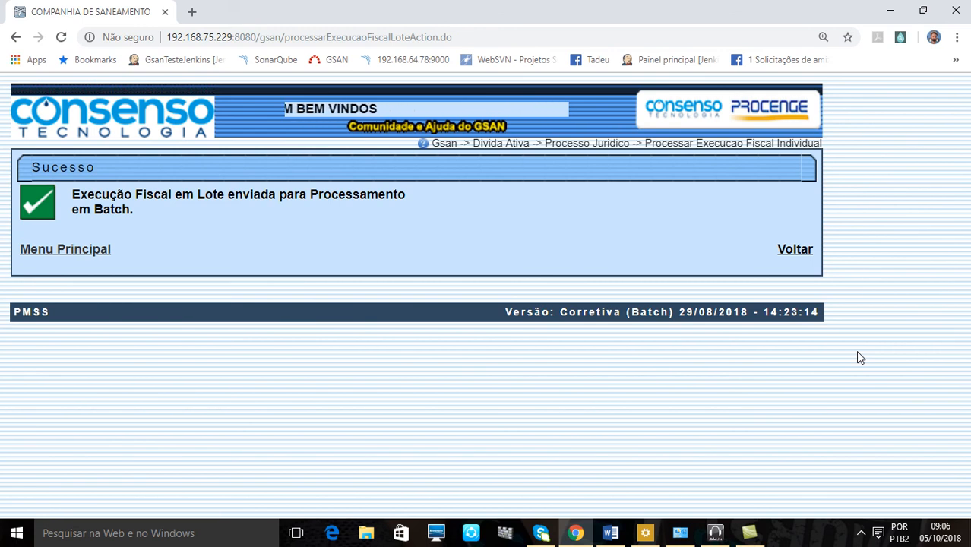
Step: Return to the main menu, open Filtrar Processo under Batch, and list the started processes without any filter criteria
click(57, 254)
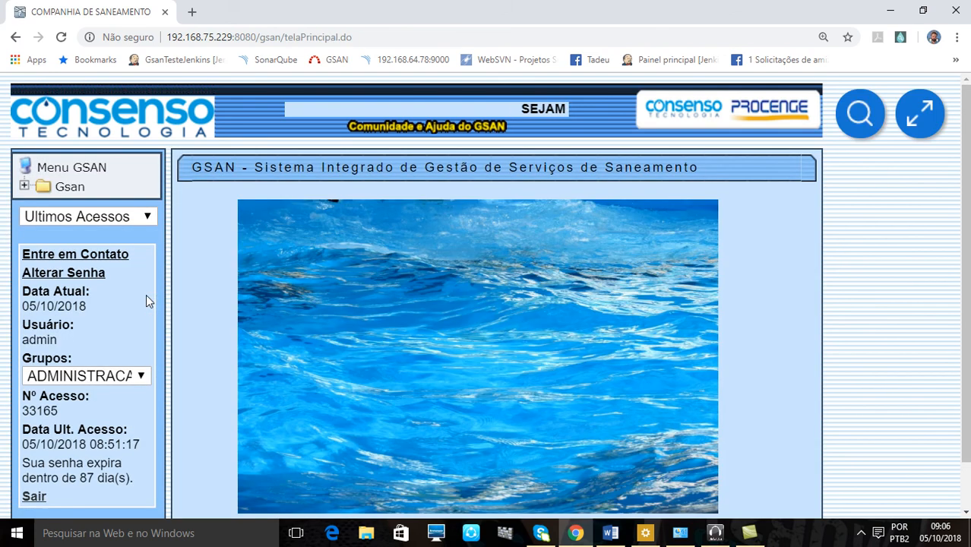
click(60, 189)
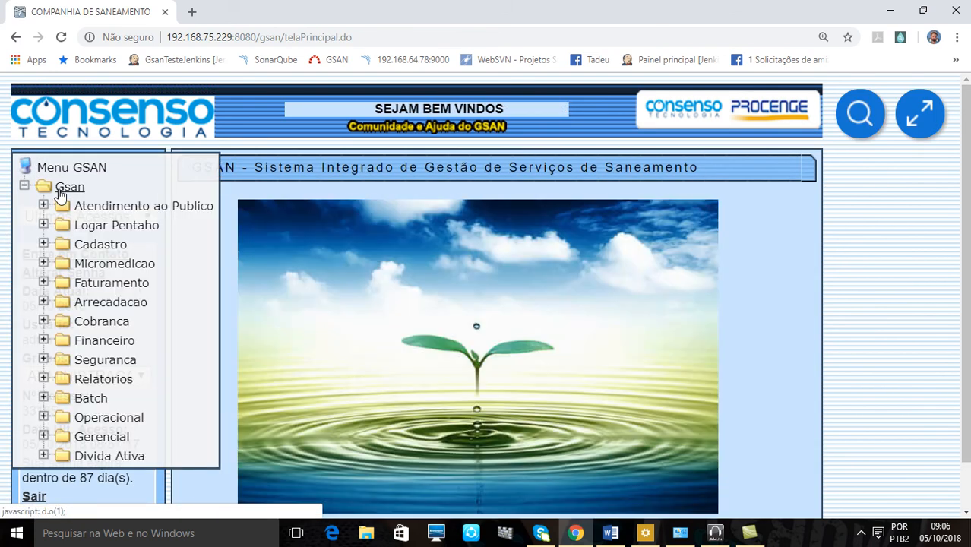
click(92, 400)
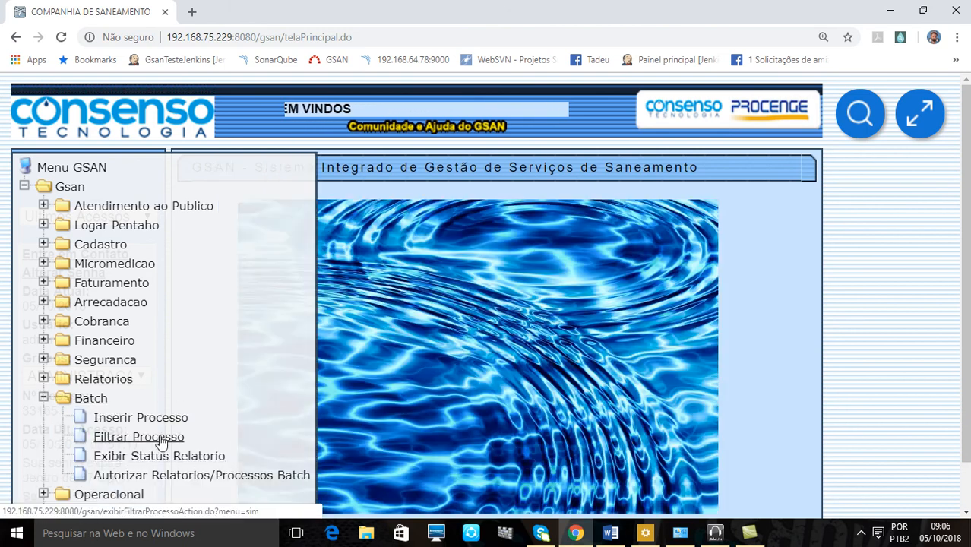
click(141, 437)
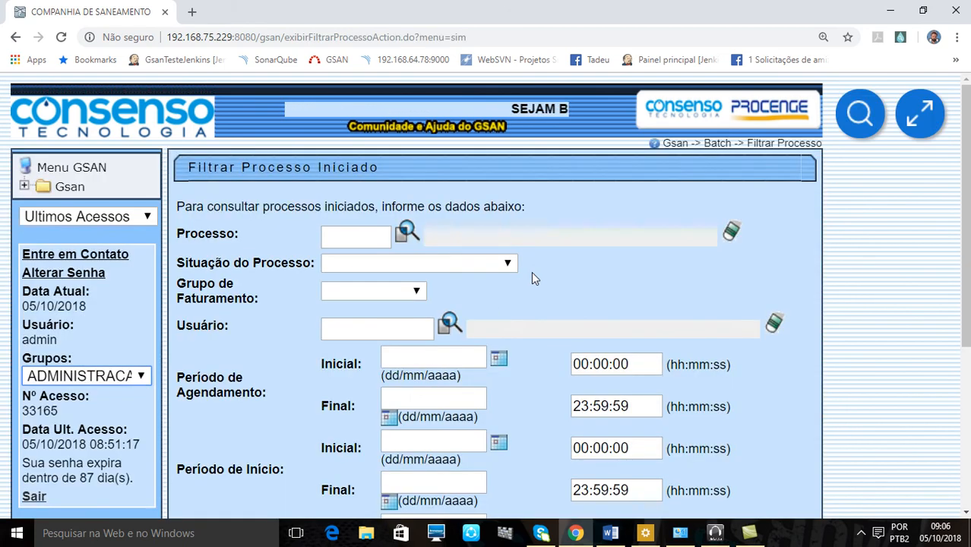
scroll(531, 281, down, 4)
click(803, 442)
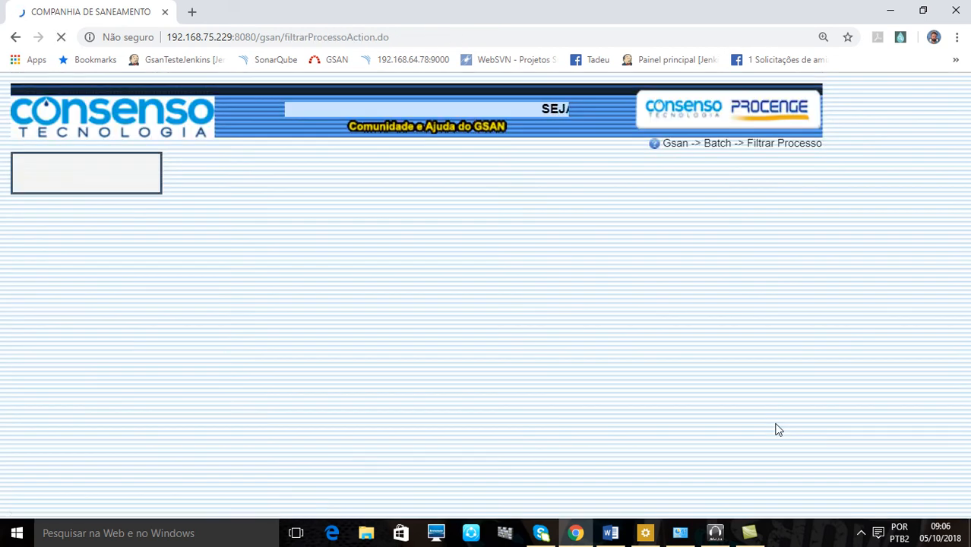
Step: Go to the last page of started processes and open the details of PROCESSAR EXECUCAO FISCAL LOTE to check its status
scroll(635, 350, down, 5)
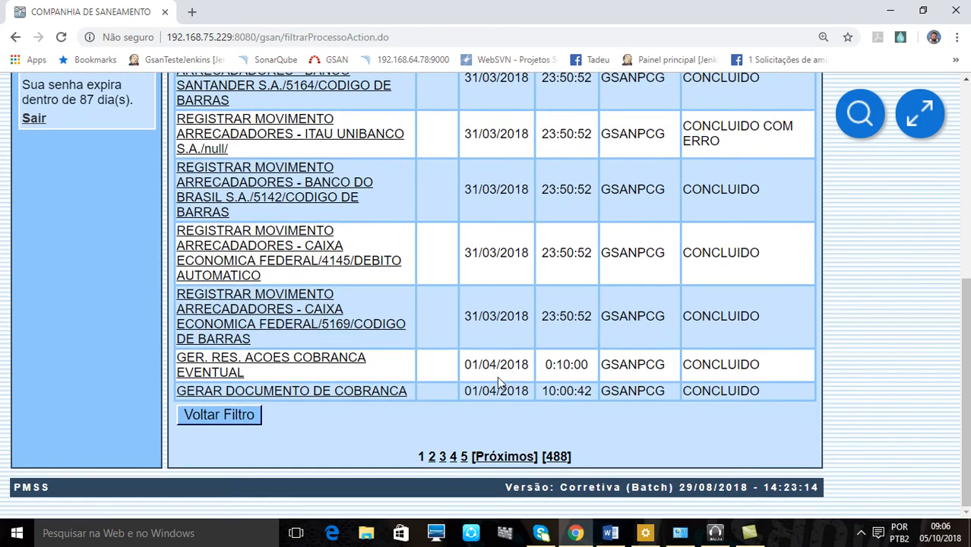
scroll(363, 397, up, 5)
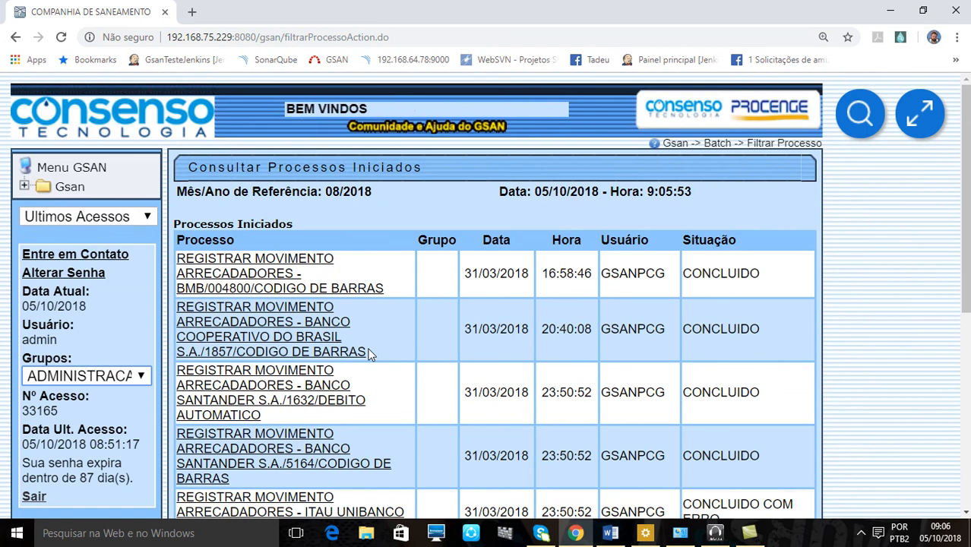
scroll(370, 354, down, 5)
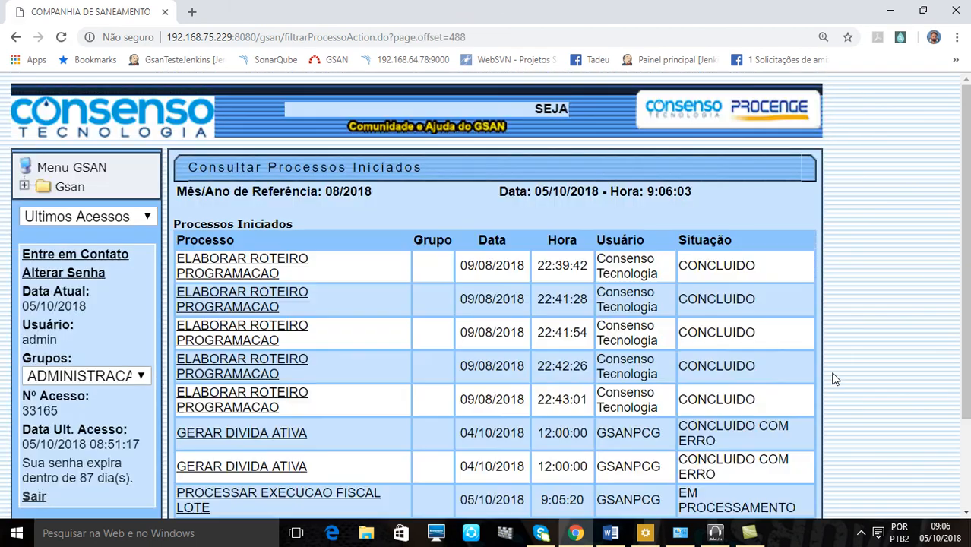
scroll(859, 382, down, 3)
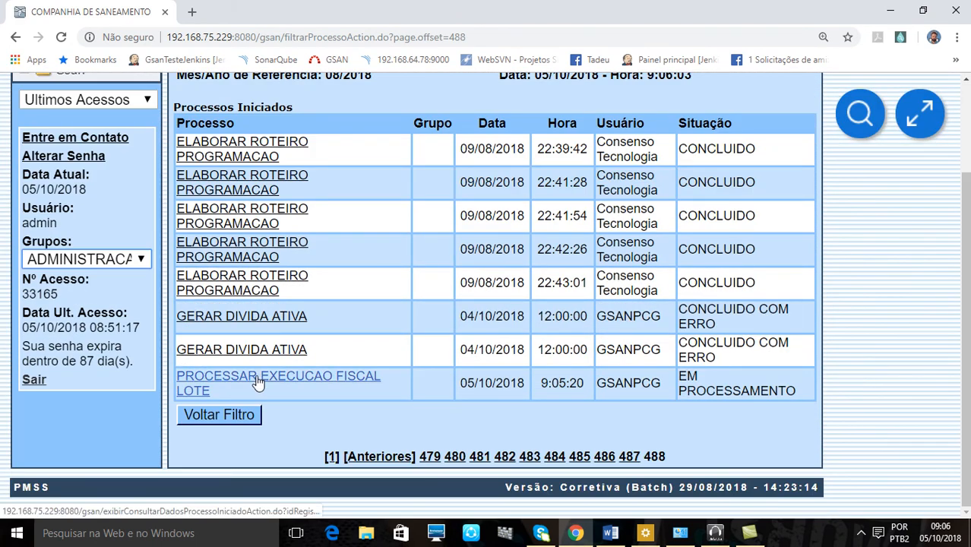
click(363, 381)
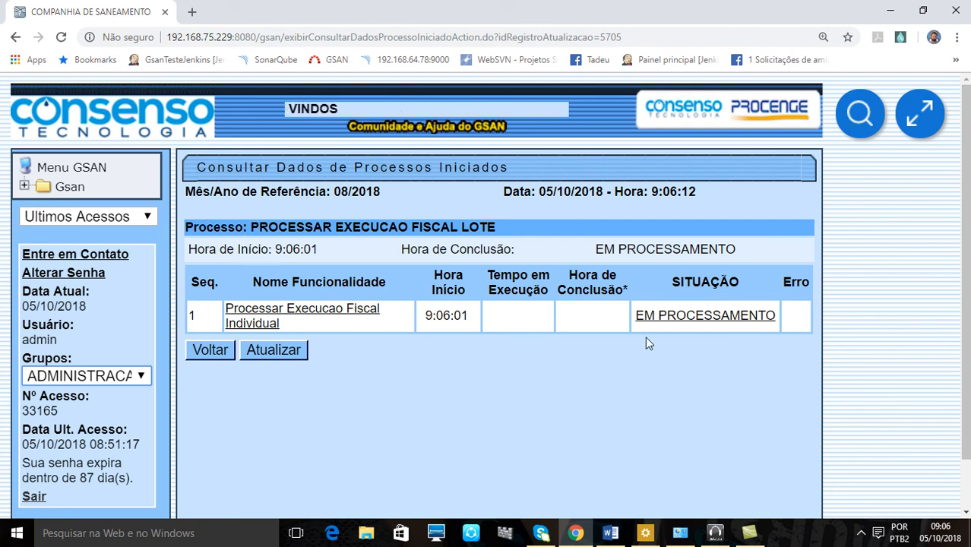
scroll(881, 357, down, 1)
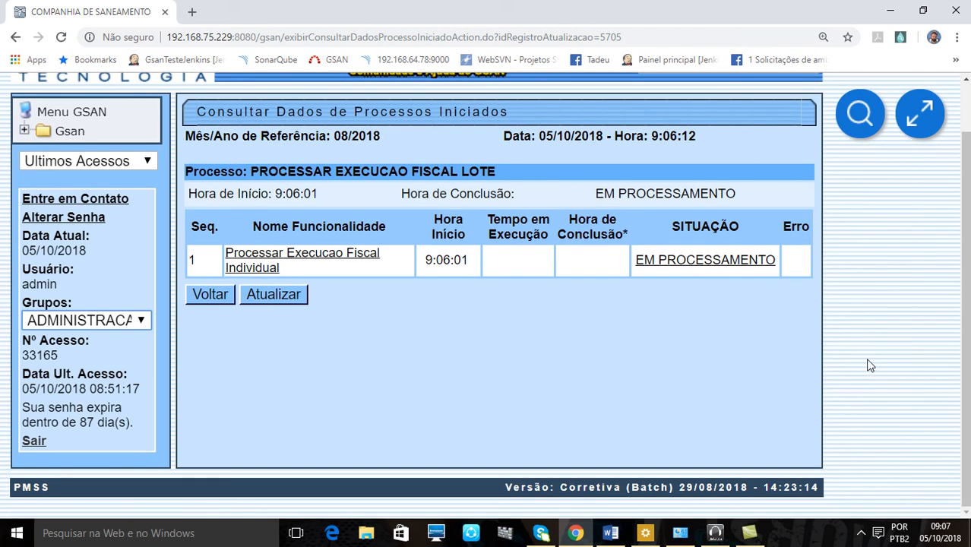
Step: Open Filtrar Debitos para Execucao Fiscal under Divida Ativa's Processo Juridico and look over its filter fields
click(67, 133)
click(109, 404)
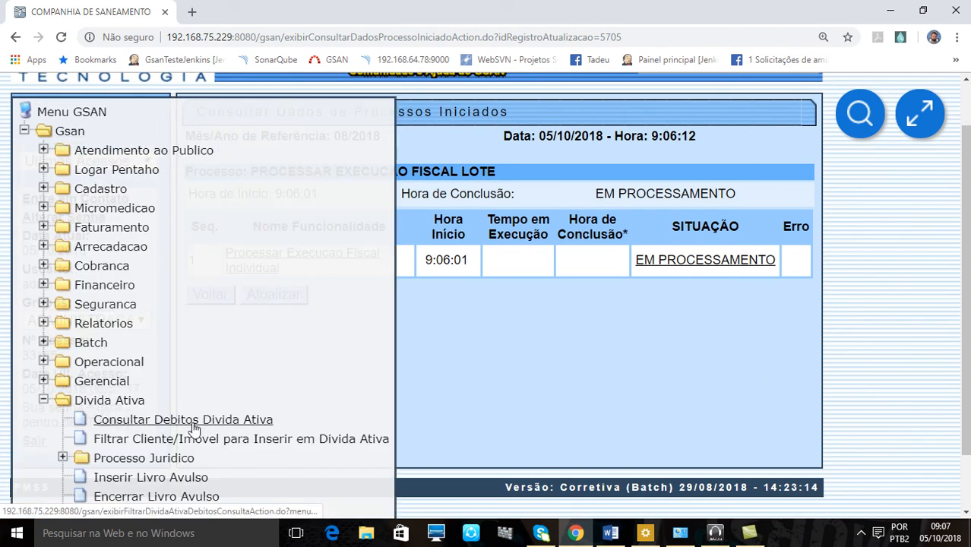
click(171, 458)
scroll(338, 452, down, 3)
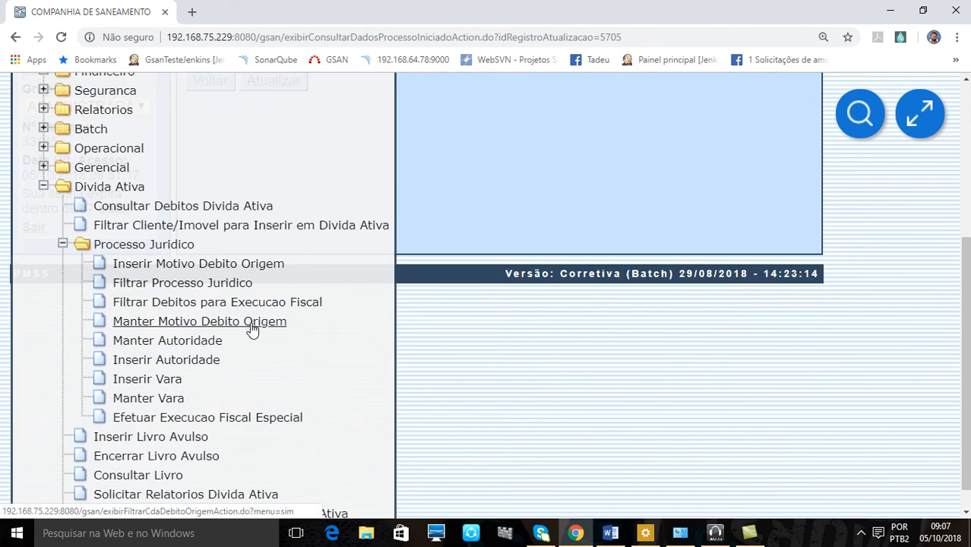
click(210, 304)
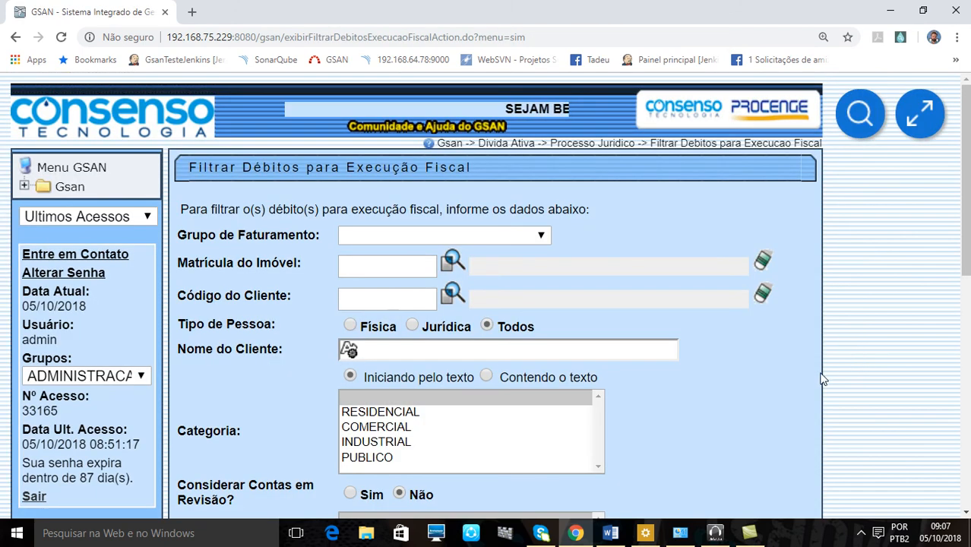
scroll(820, 375, down, 6)
scroll(823, 379, up, 5)
scroll(827, 386, up, 1)
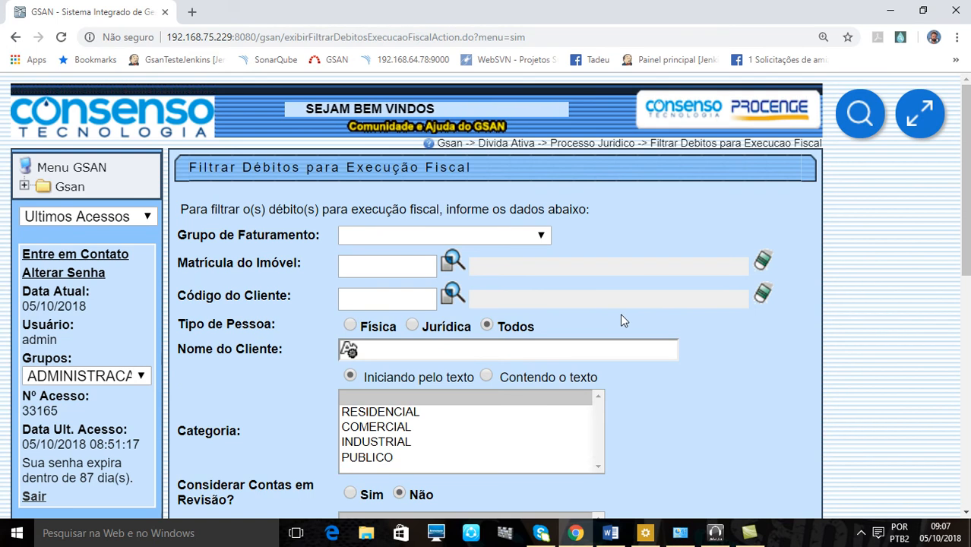
Step: Open the GSAN online help and look over the knowledge base's home page and module map
click(656, 149)
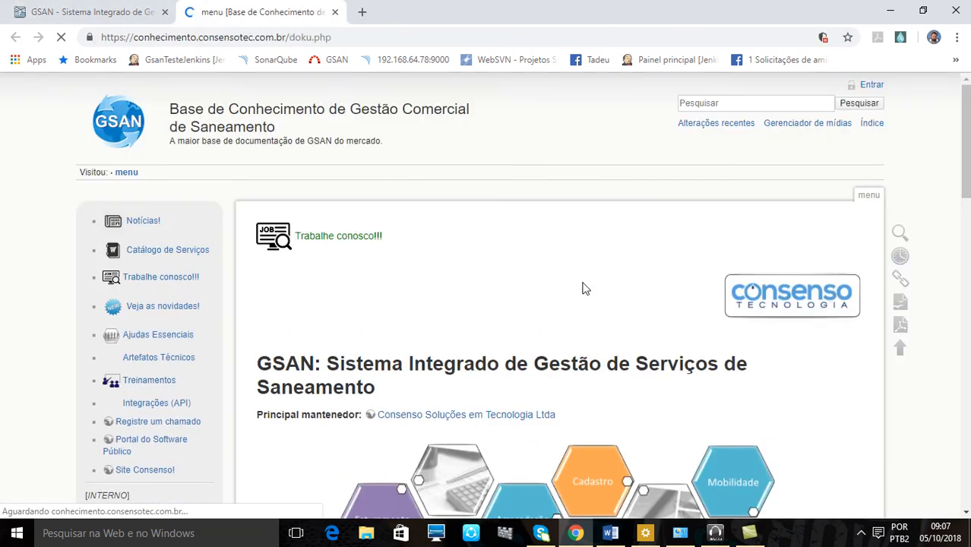
scroll(579, 288, down, 10)
scroll(575, 281, down, 4)
scroll(575, 282, up, 14)
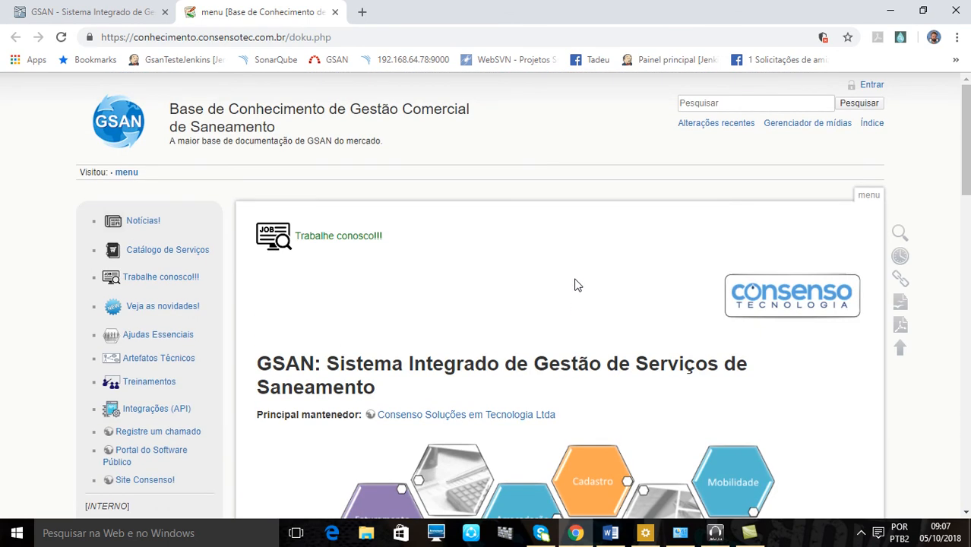
scroll(578, 287, down, 4)
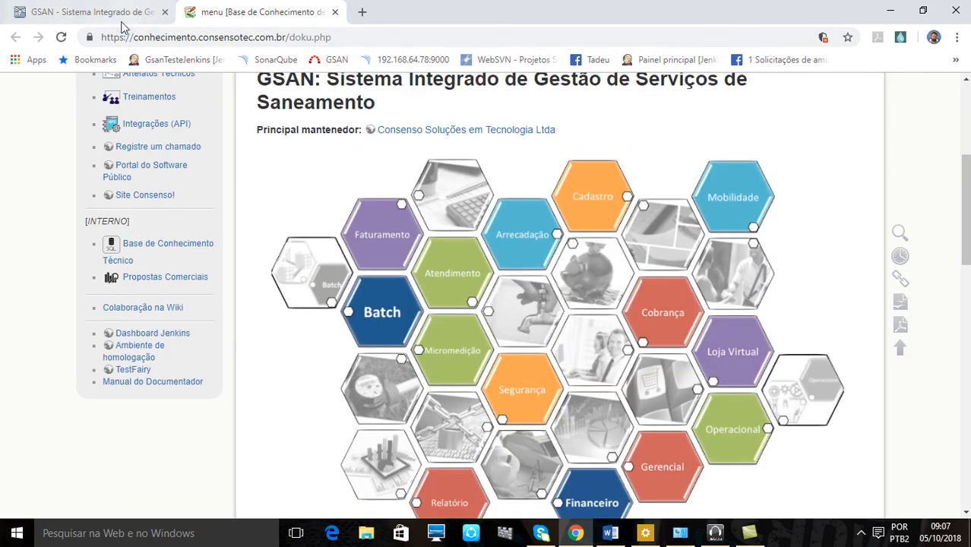
Step: Switch to GSAN to view its module menu, and return to the knowledge base for comparison
click(114, 12)
click(73, 190)
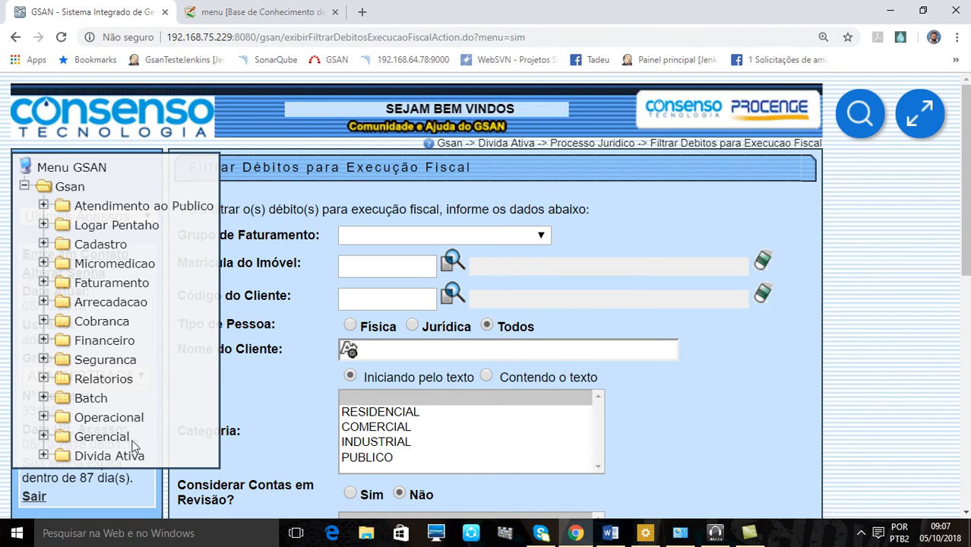
click(250, 12)
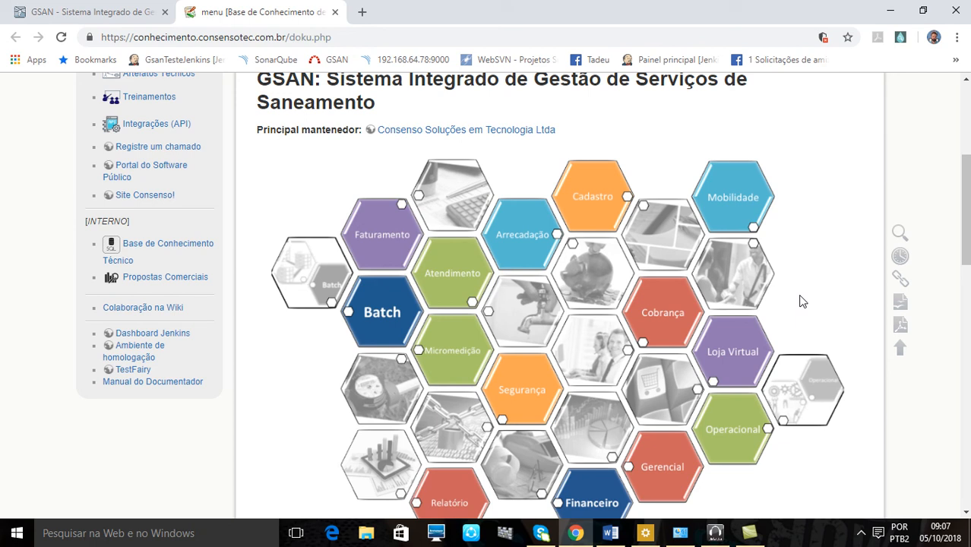
Step: Browse the knowledge base from Cobrança through Dívida Ativa to the Processo Jurídico help page and view its functionalities
click(662, 336)
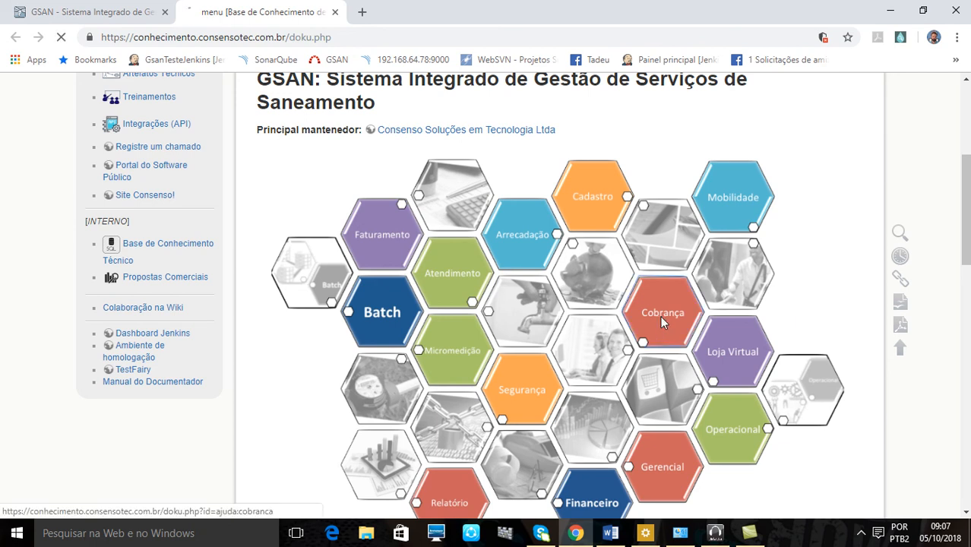
scroll(544, 344, down, 3)
scroll(544, 343, down, 14)
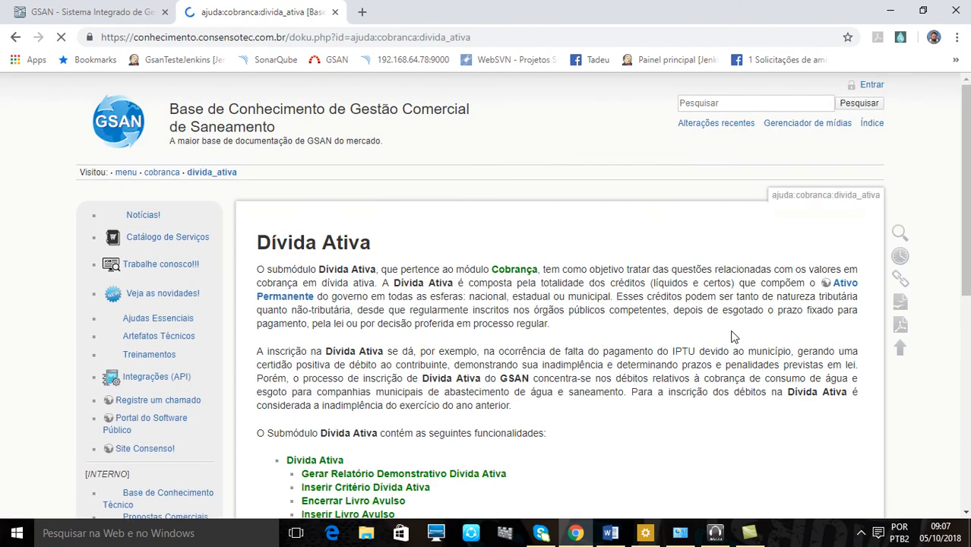
scroll(728, 340, down, 5)
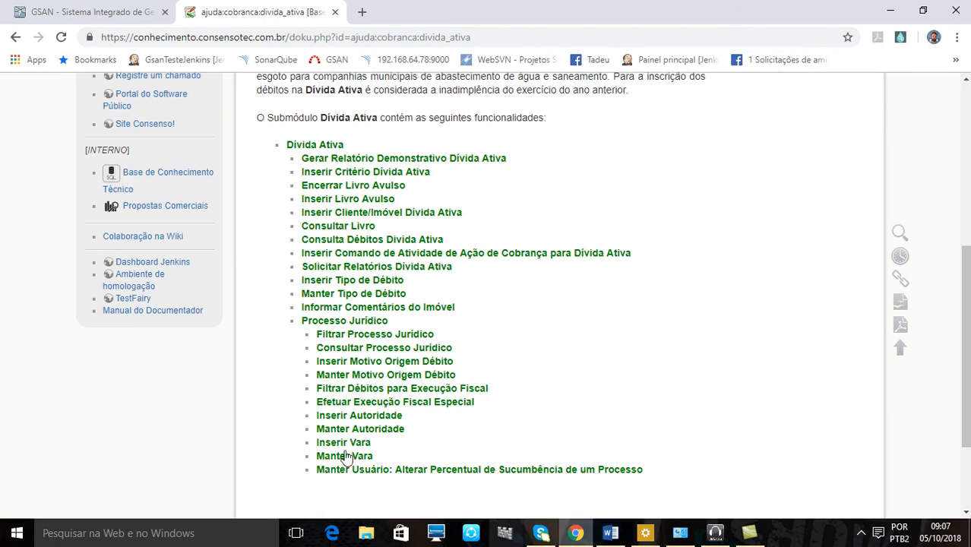
click(308, 320)
scroll(612, 364, down, 2)
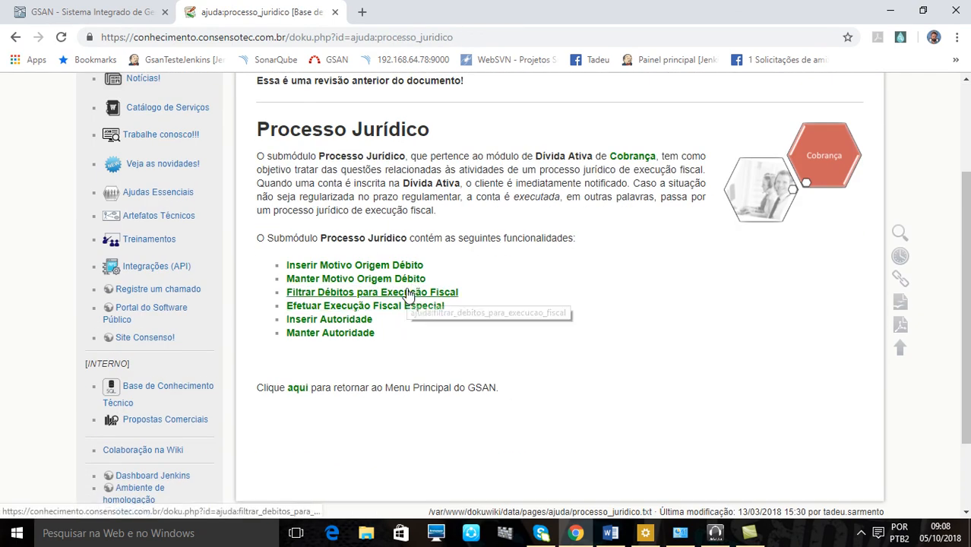
Step: Look through the Filtrar Débitos para Execução Fiscal help page, including its example screens, petition sample and button descriptions, and return to GSAN
click(408, 294)
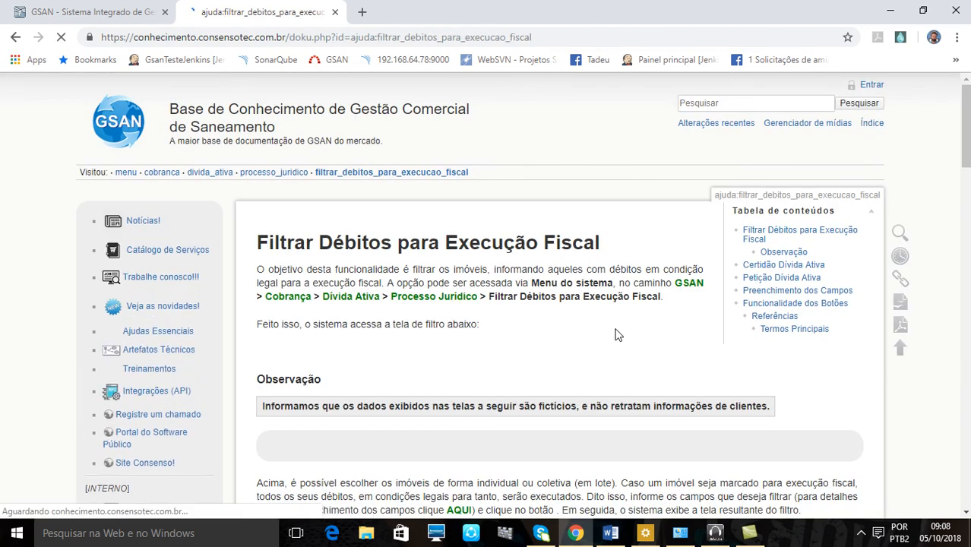
scroll(616, 332, down, 2)
scroll(615, 335, down, 15)
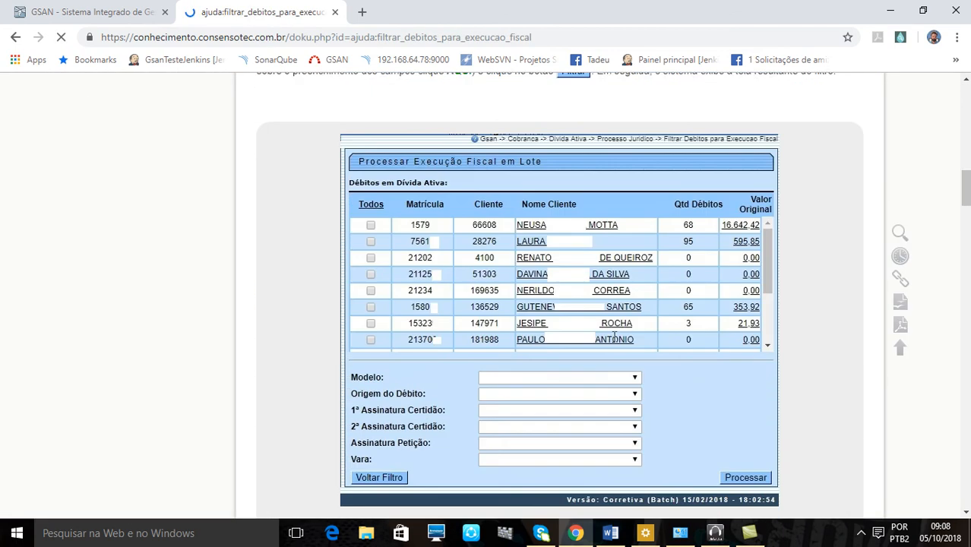
scroll(612, 341, down, 20)
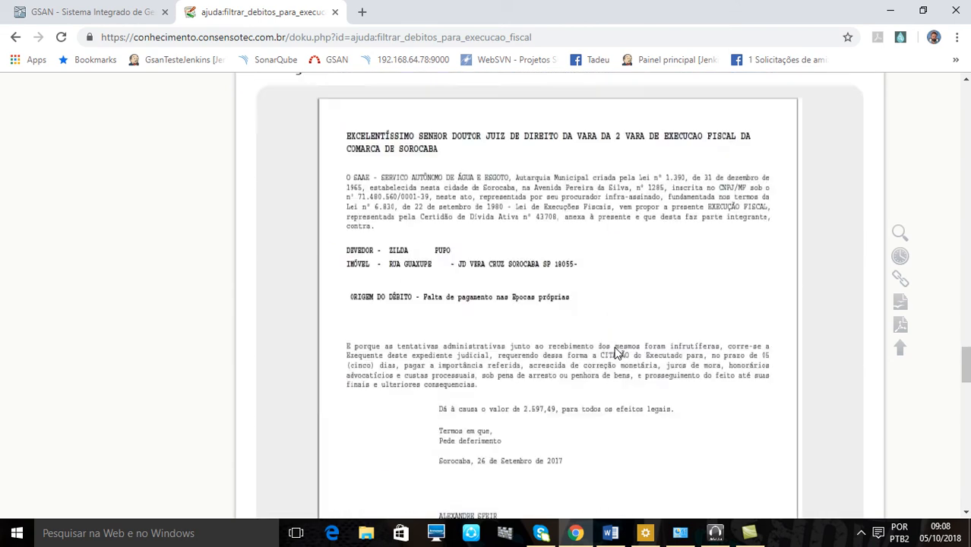
scroll(615, 353, down, 14)
scroll(615, 351, up, 11)
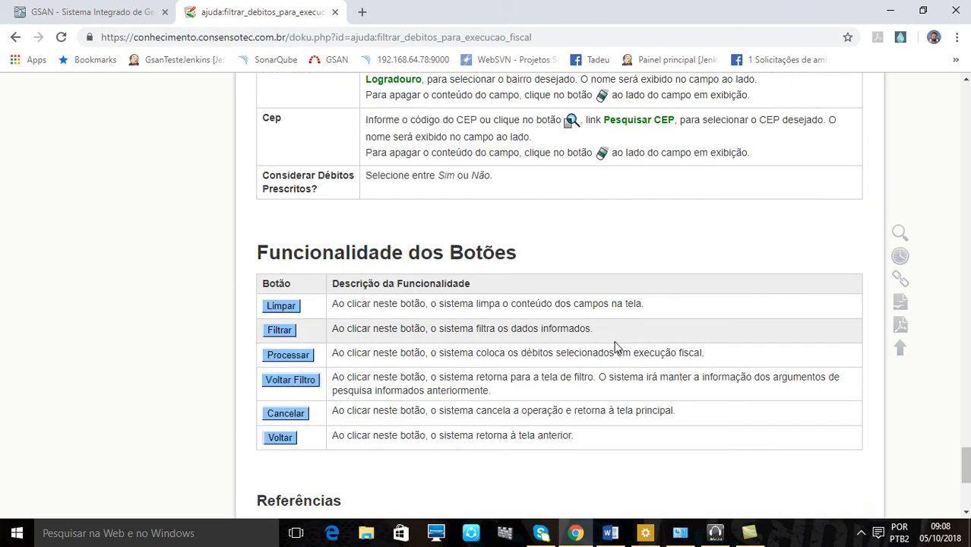
scroll(615, 347, up, 20)
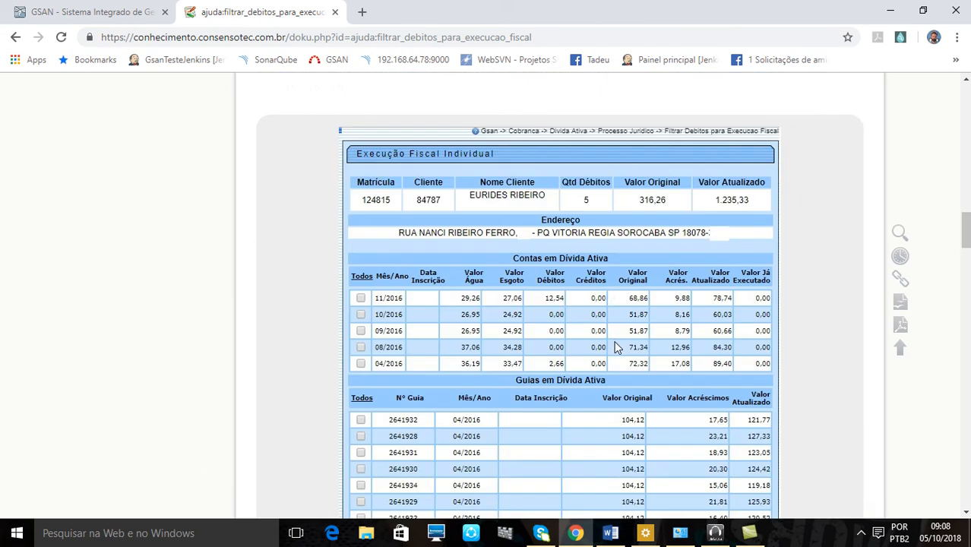
scroll(615, 347, up, 15)
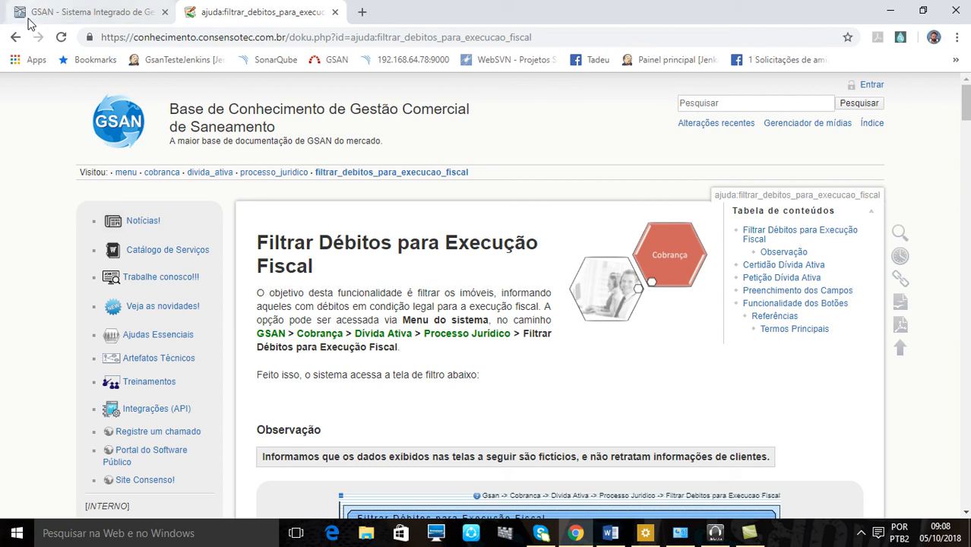
click(76, 15)
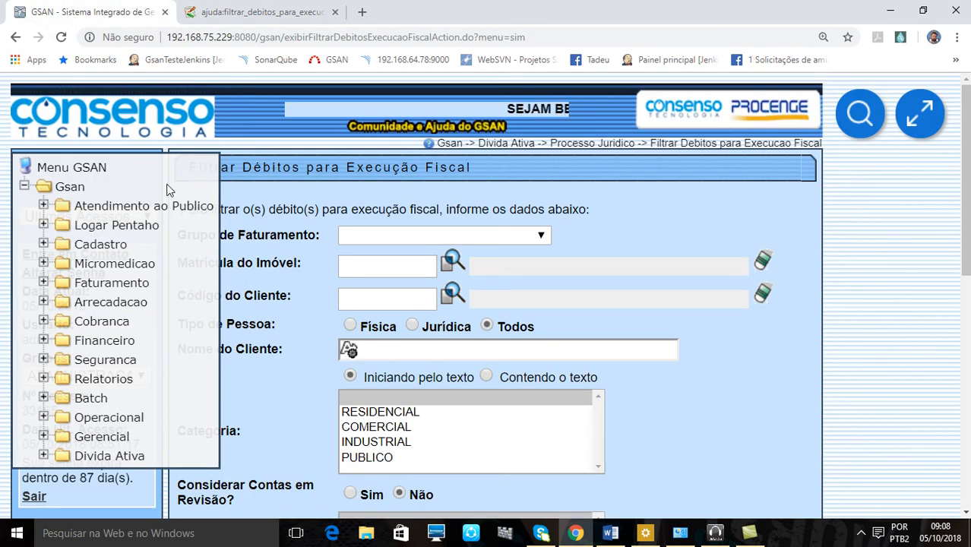